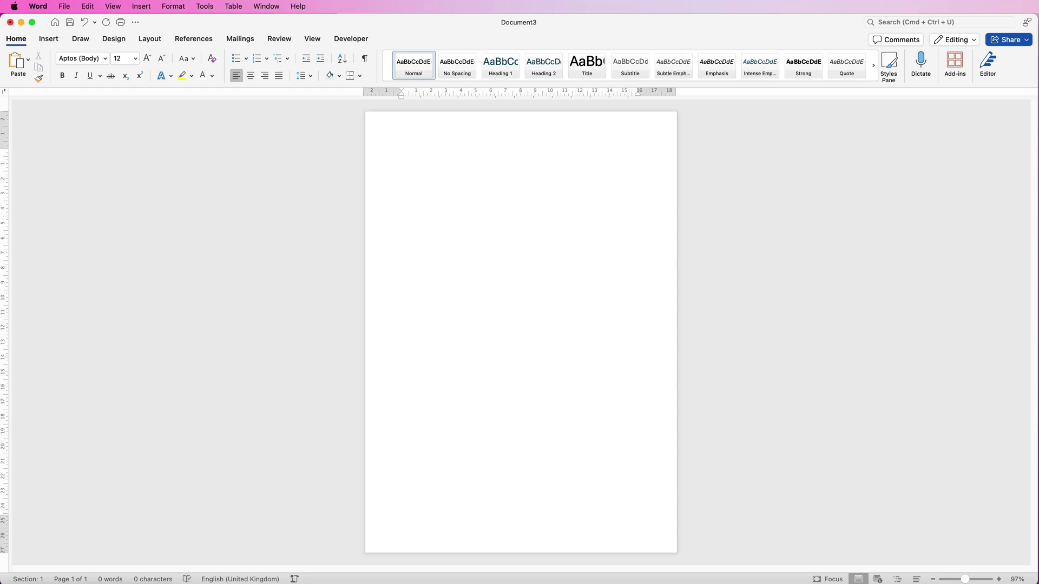
Draw a full-width rectangle banner, 21.6 × 2.54 cm, across the top edge of the page
click(49, 38)
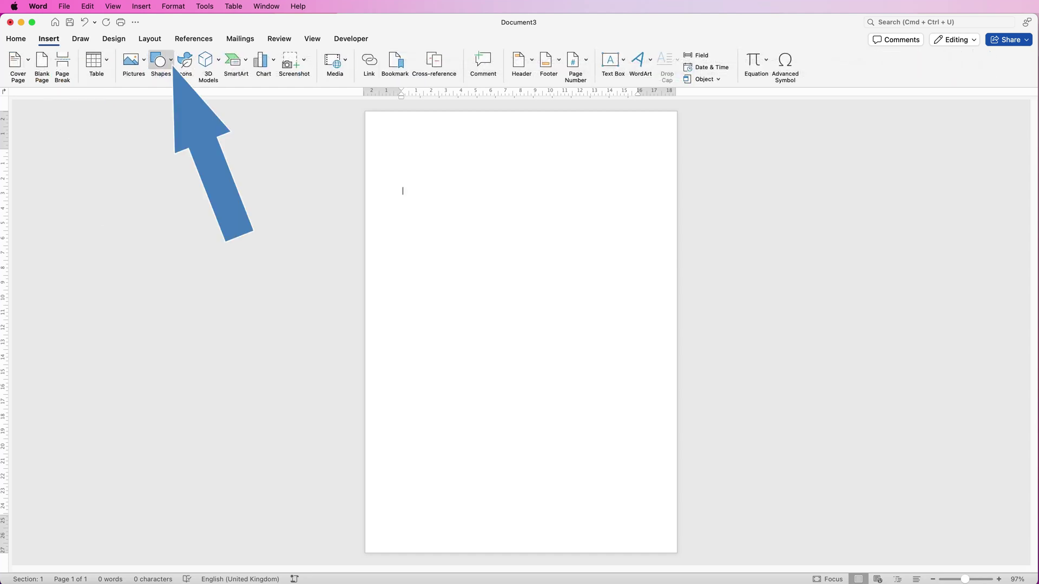
click(161, 60)
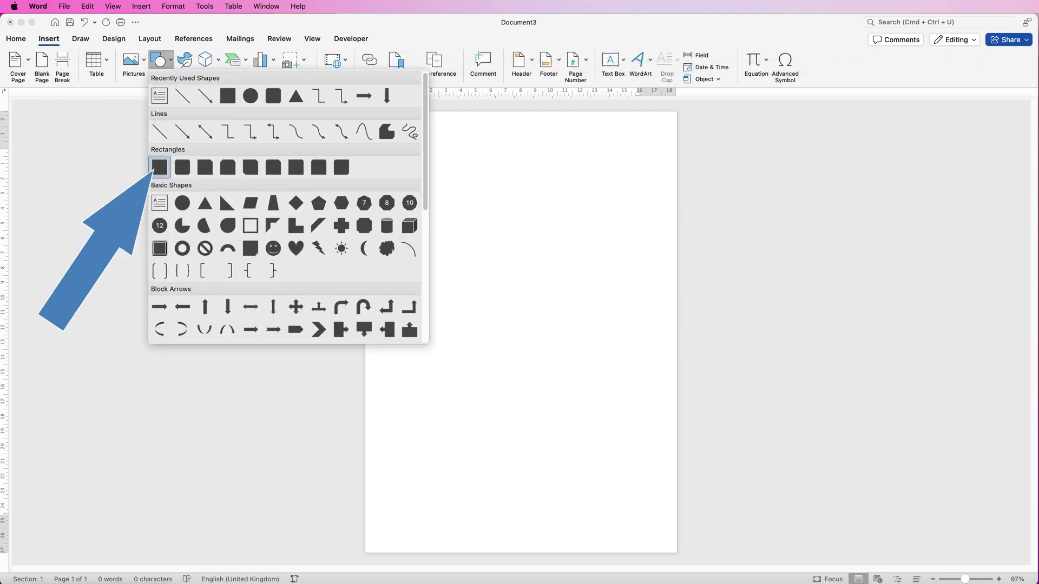
click(160, 168)
drag(389, 135, 592, 173)
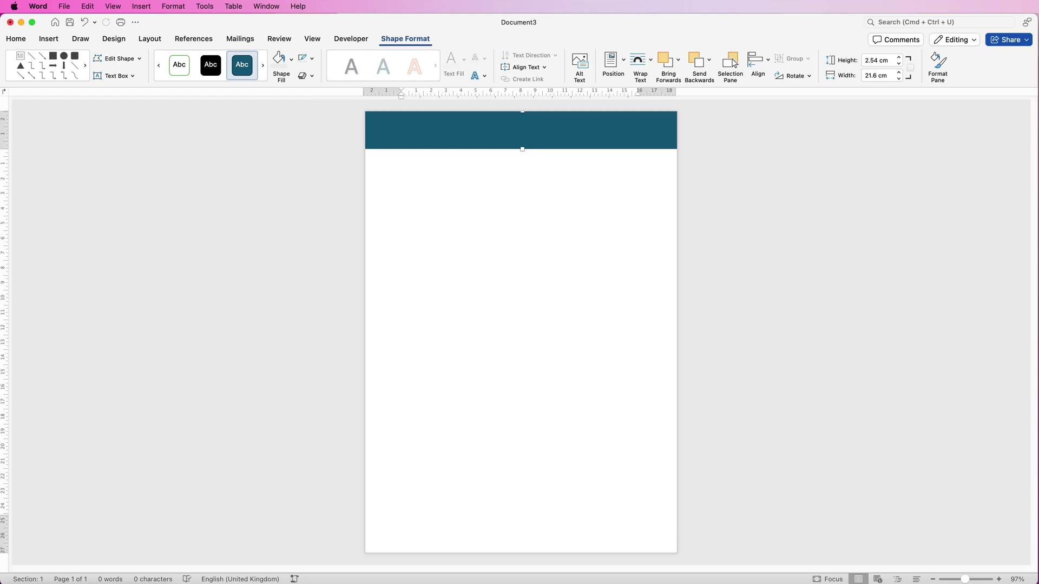
Remove the banner's outline, fill it dark navy, and drag a navy copy down the page
click(311, 58)
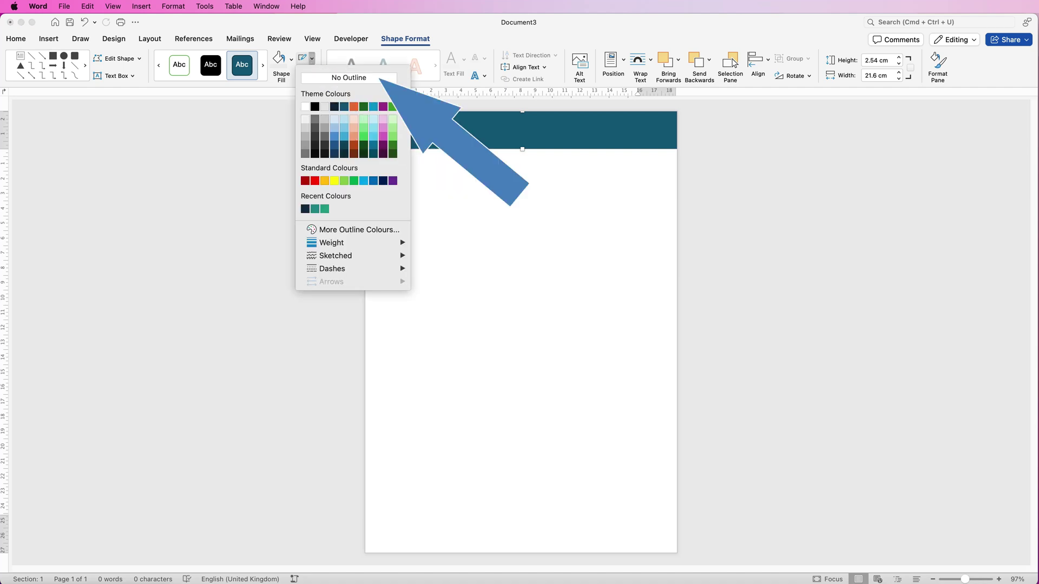
click(348, 78)
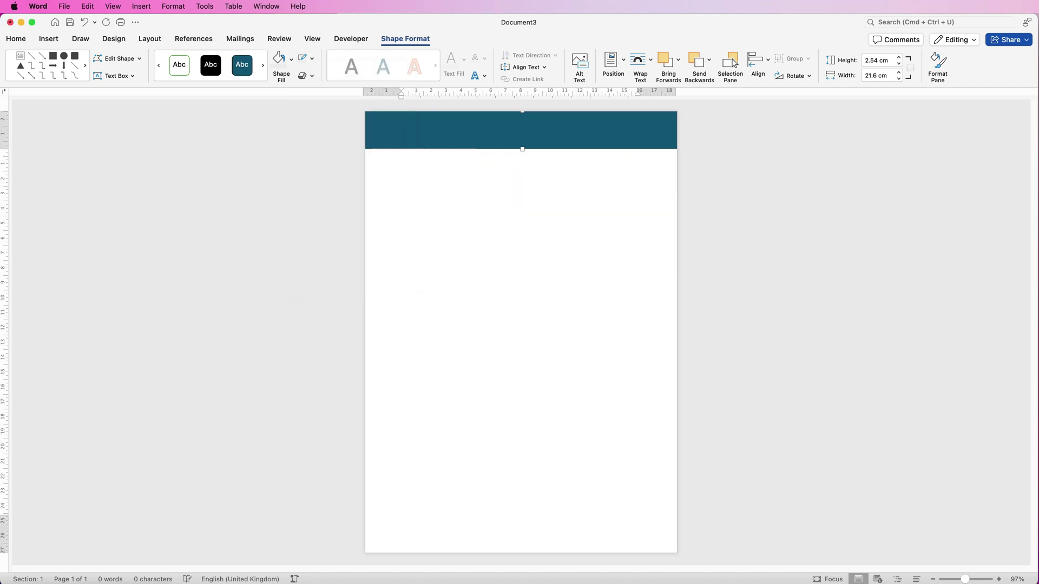
click(292, 58)
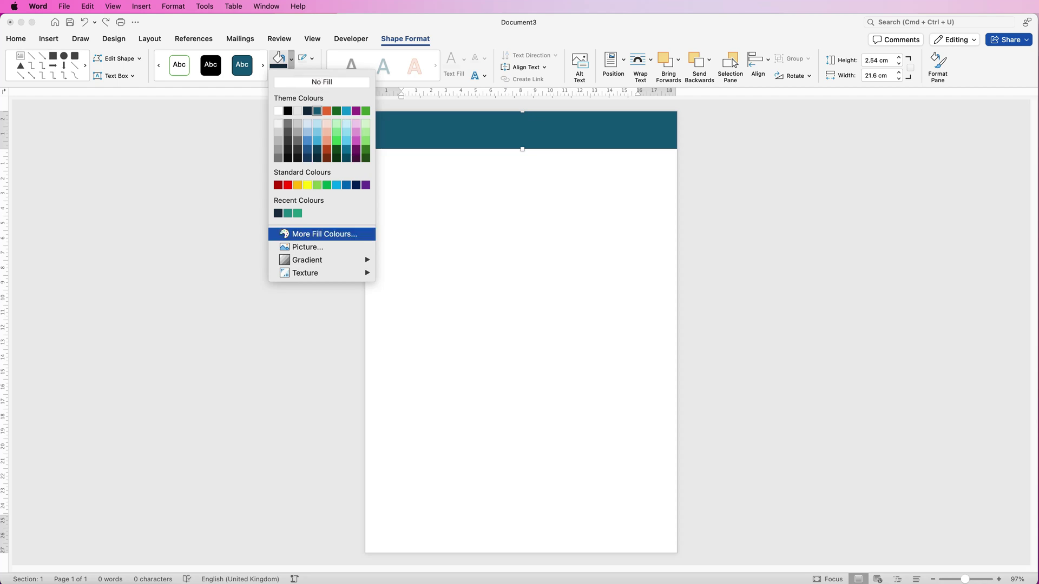
click(324, 233)
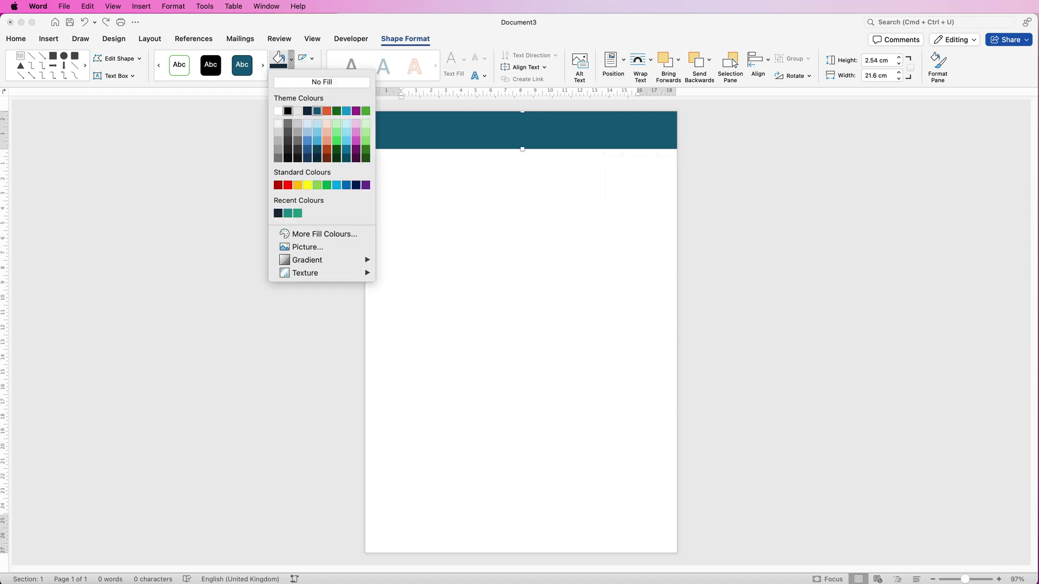
click(278, 213)
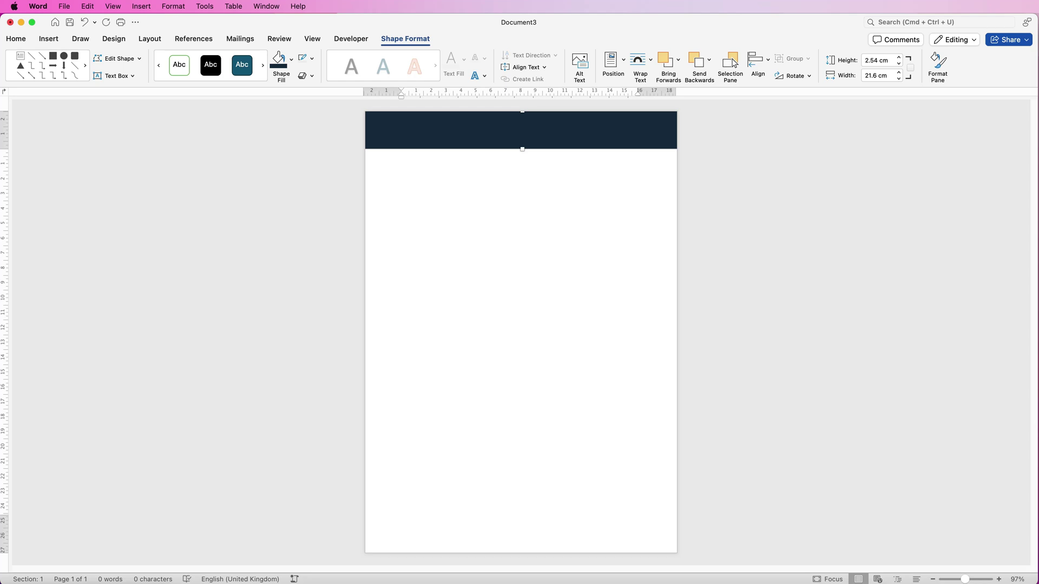
drag(471, 128, 470, 460)
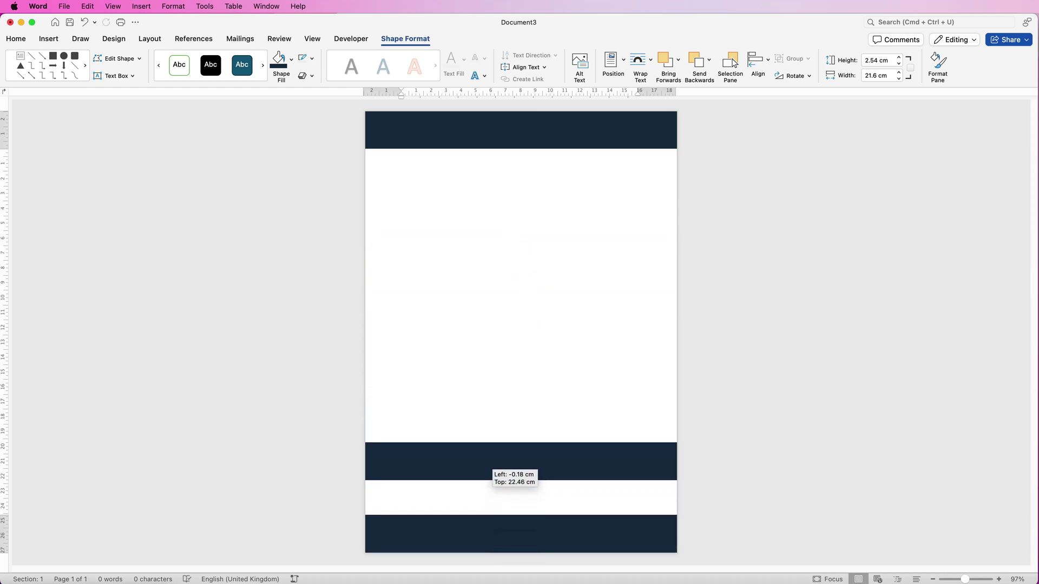
Recolour the middle navy banner copy teal-green and move it just above the bottom bar
key(Escape)
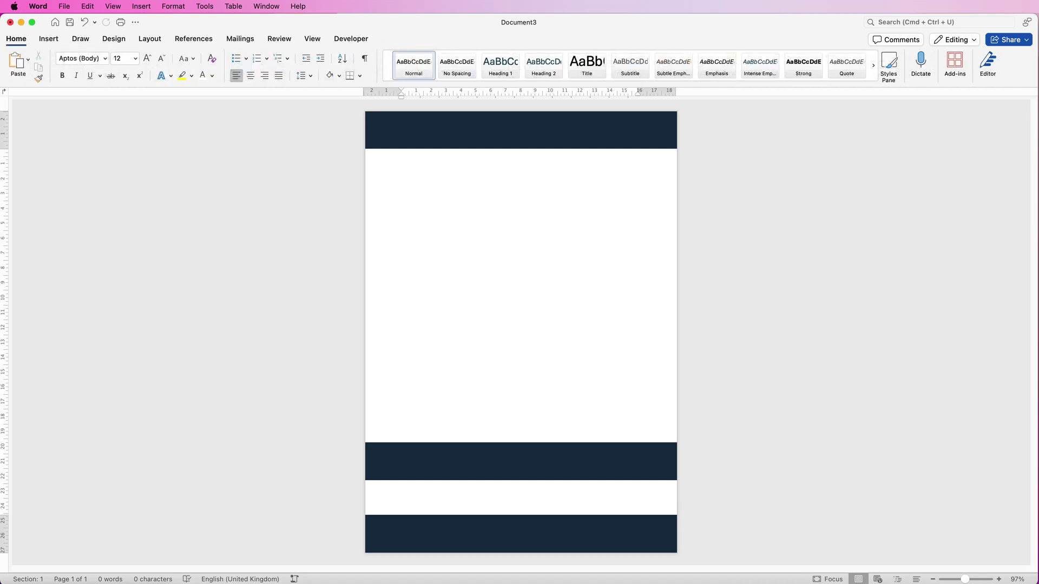
click(522, 461)
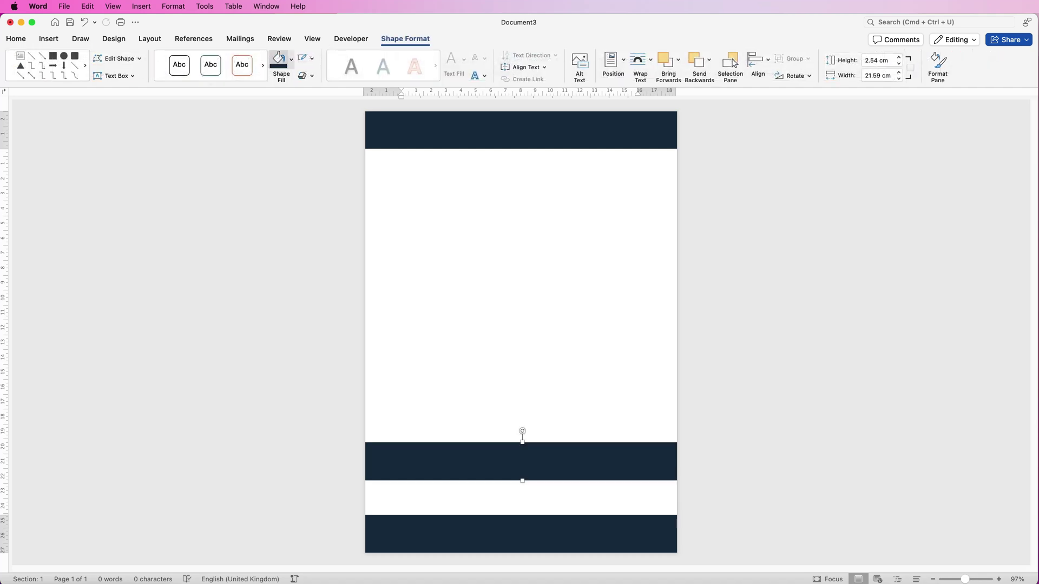
click(291, 58)
click(298, 213)
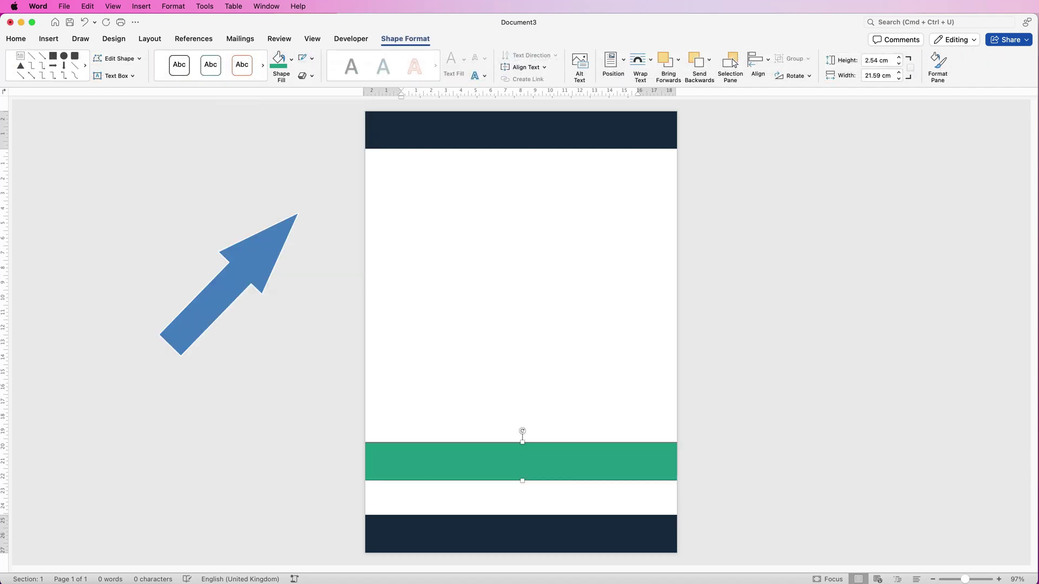
drag(523, 475, 523, 534)
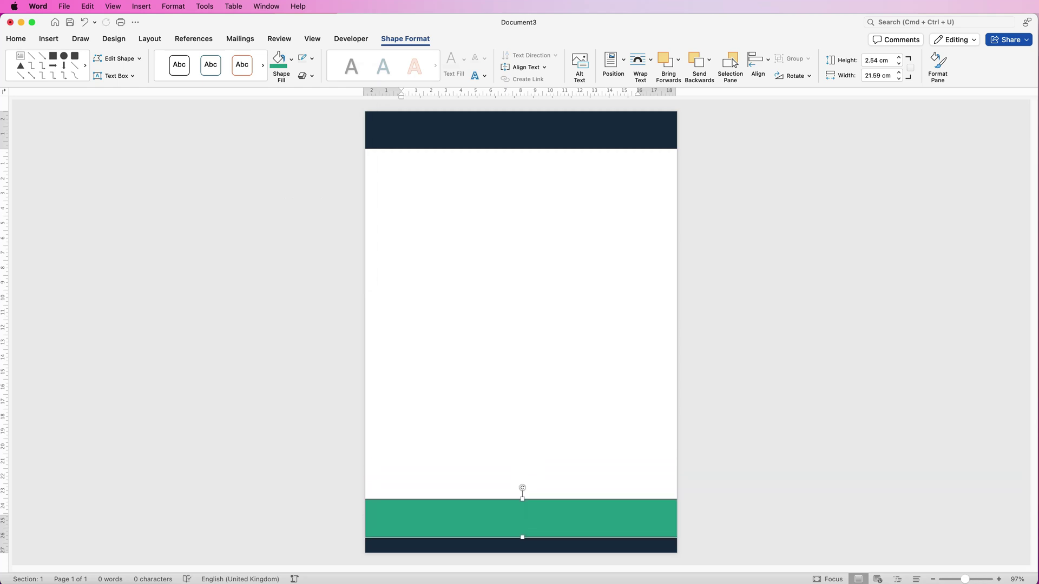
Send the teal banner to the back behind the navy footer, leaving a thin stripe showing
click(708, 59)
click(734, 89)
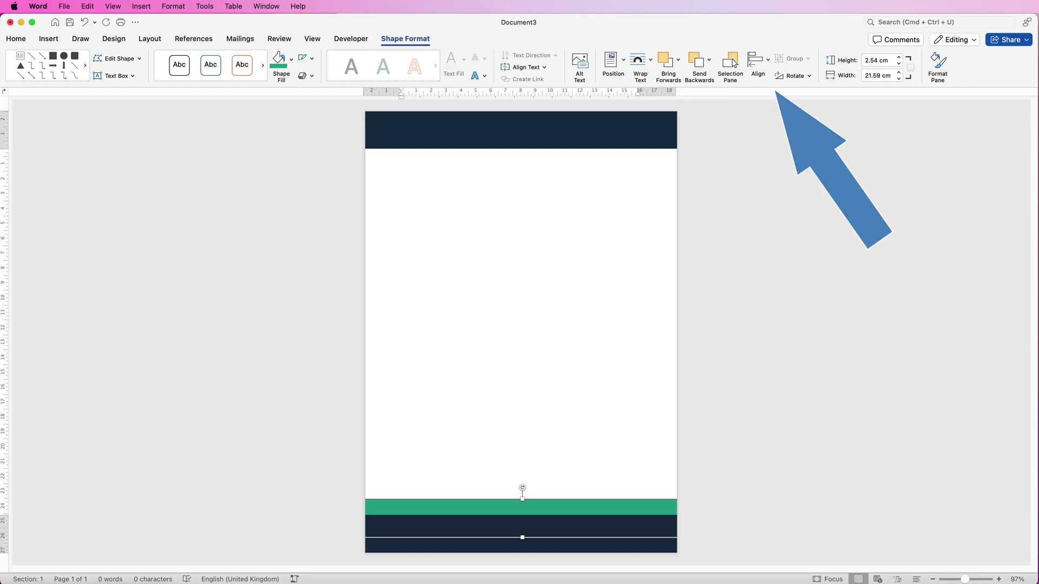
key(Down)
key(Down)
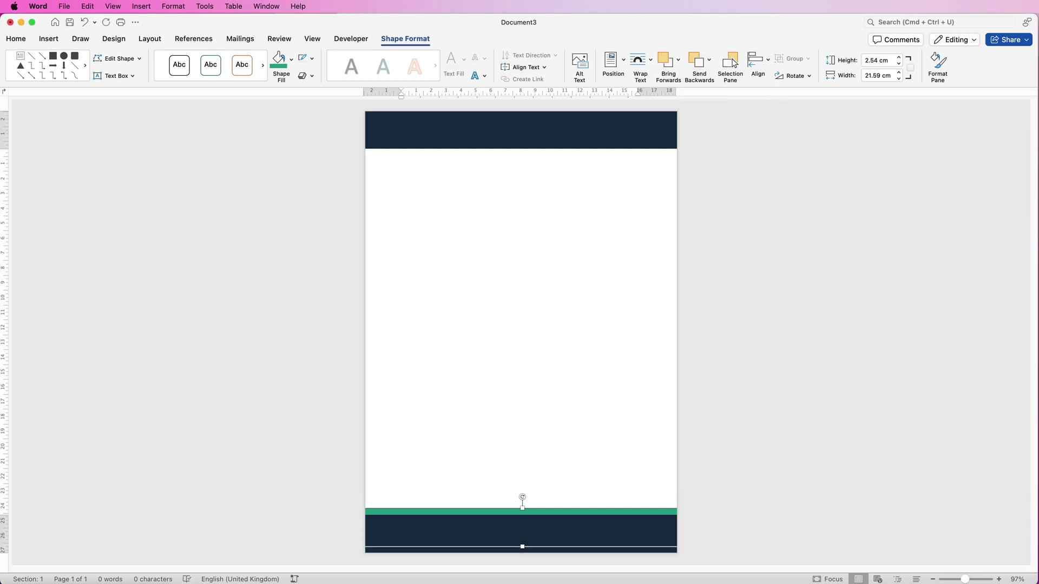
Copy the teal banner up below the header and narrow it to a 9.53 cm wide block
drag(546, 512, 533, 177)
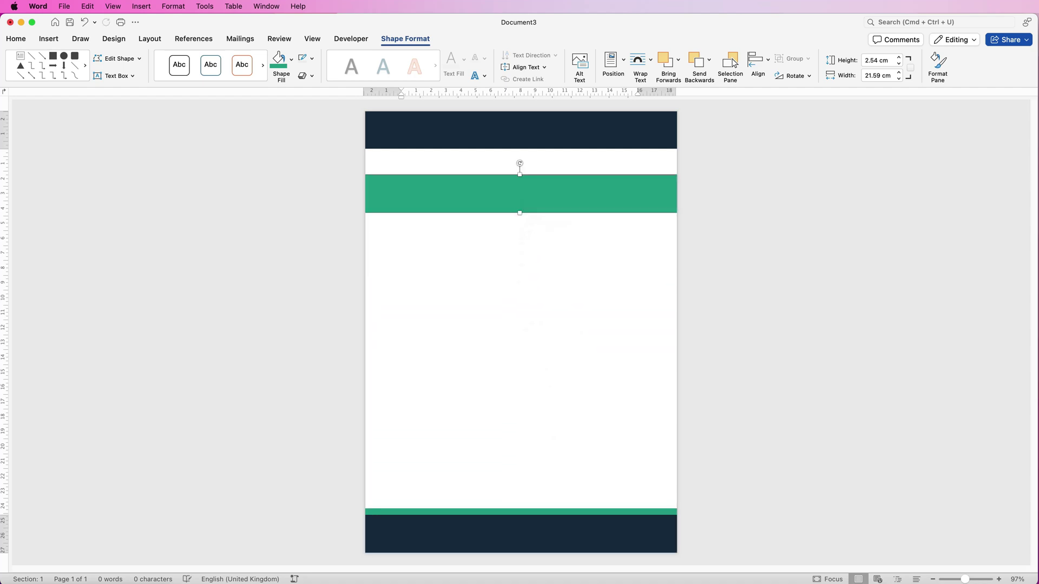
key(Left)
key(Left)
key(Left)
key(Left)
key(Left)
key(Left)
key(Left)
key(Left)
drag(646, 193, 503, 193)
drag(433, 193, 534, 239)
Move the teal block to the page's top-left corner and recolour it a darker teal
double_click(534, 239)
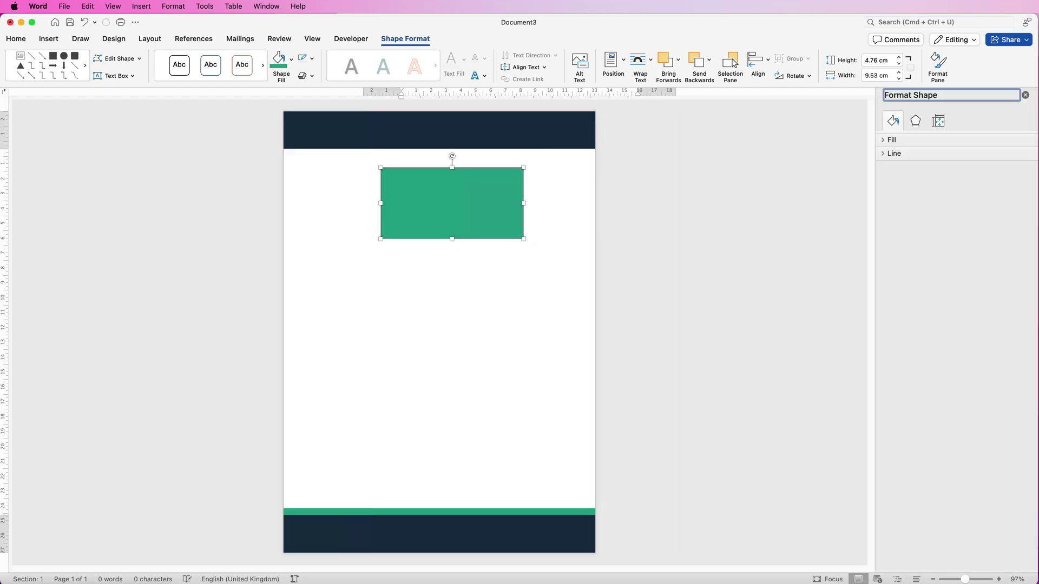
drag(454, 218, 357, 157)
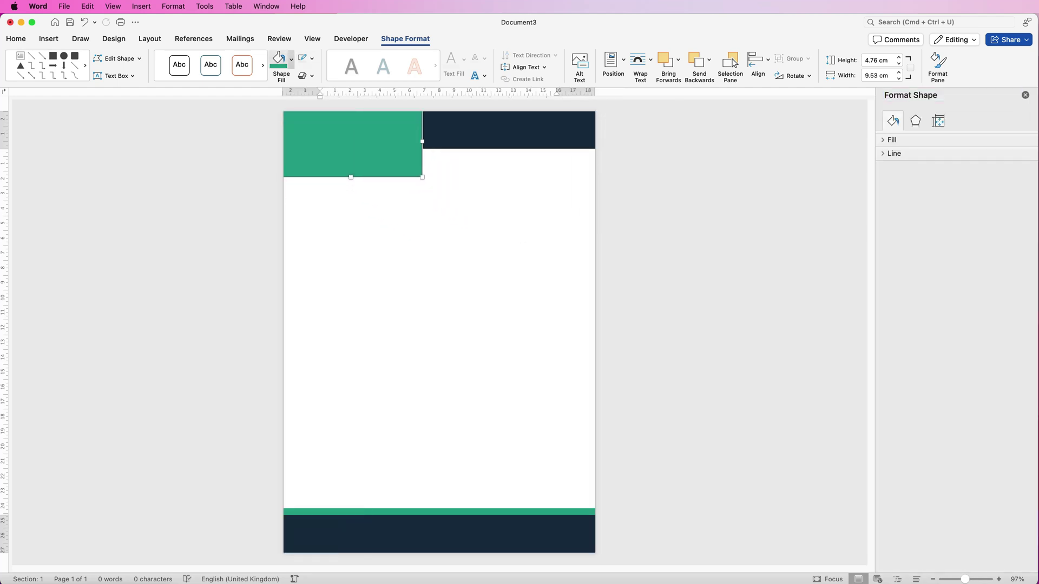
click(291, 59)
click(301, 214)
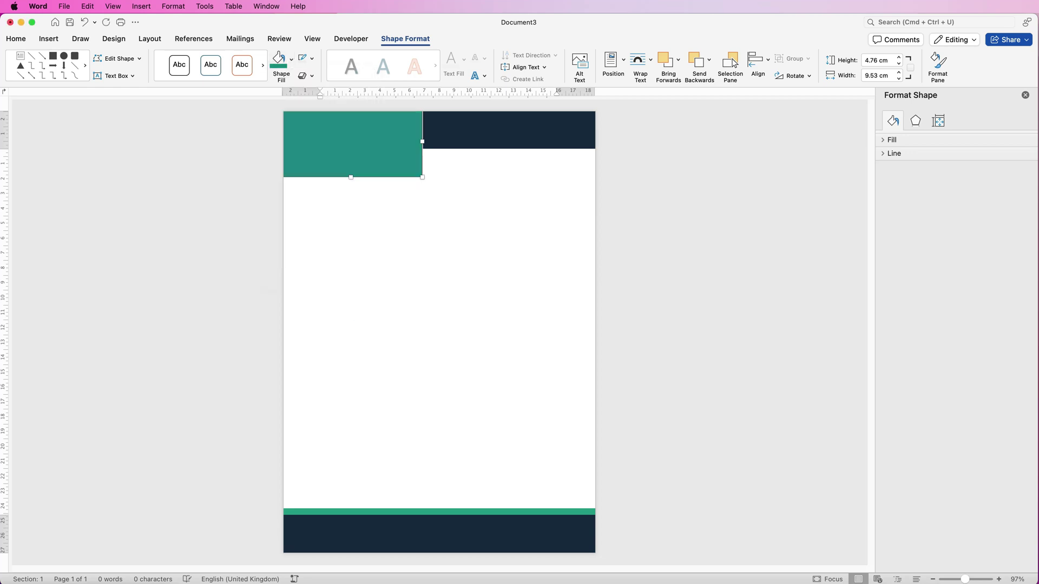
Duplicate the block in lighter green and resize it to rise out of the footer
drag(358, 142, 361, 234)
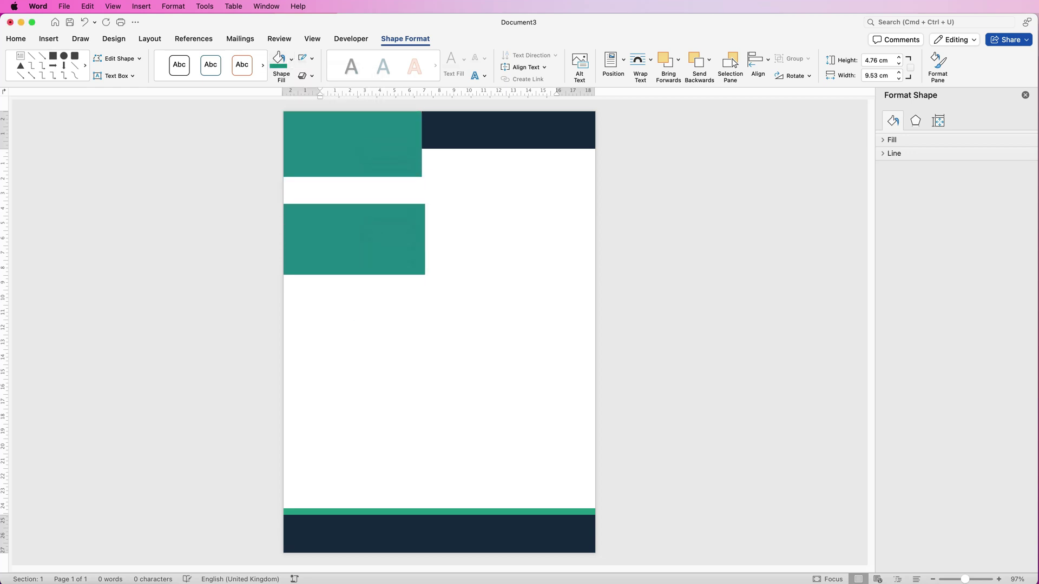
click(291, 58)
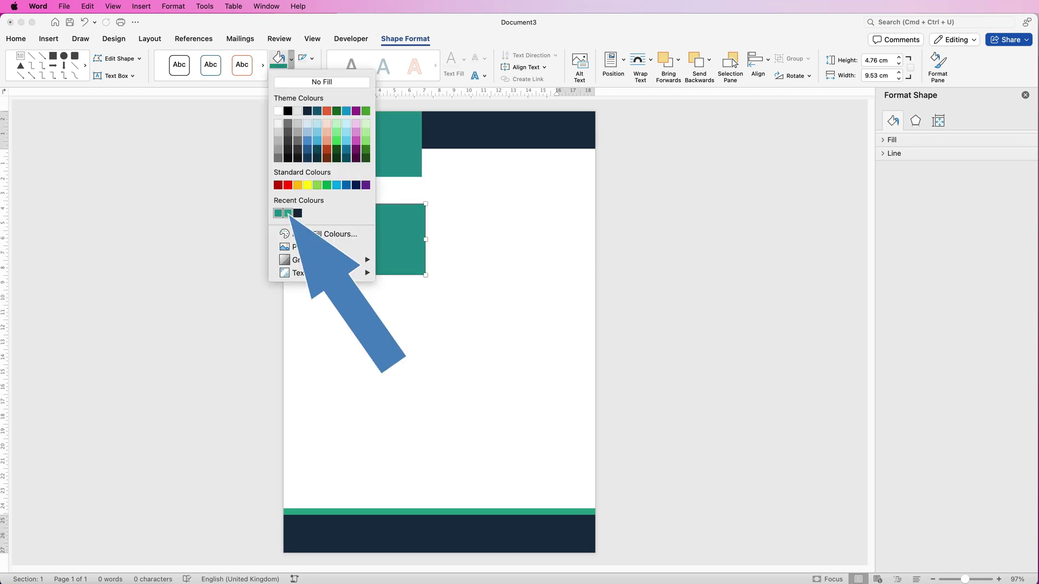
click(297, 214)
drag(352, 260, 381, 539)
drag(379, 484, 380, 457)
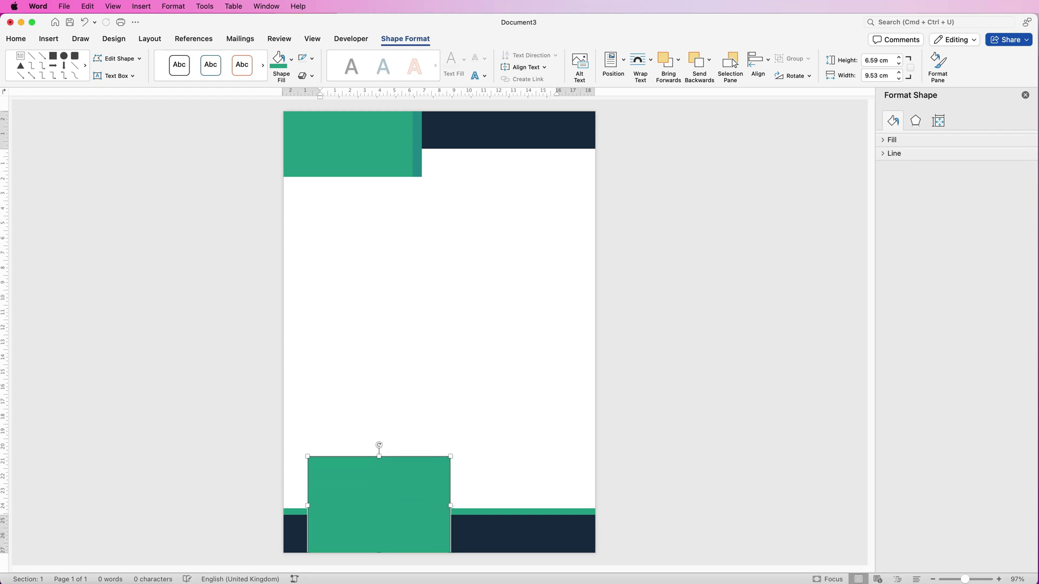
drag(449, 505, 421, 505)
Select the top-left green block together with the thin teal strip
click(320, 175)
click(321, 174)
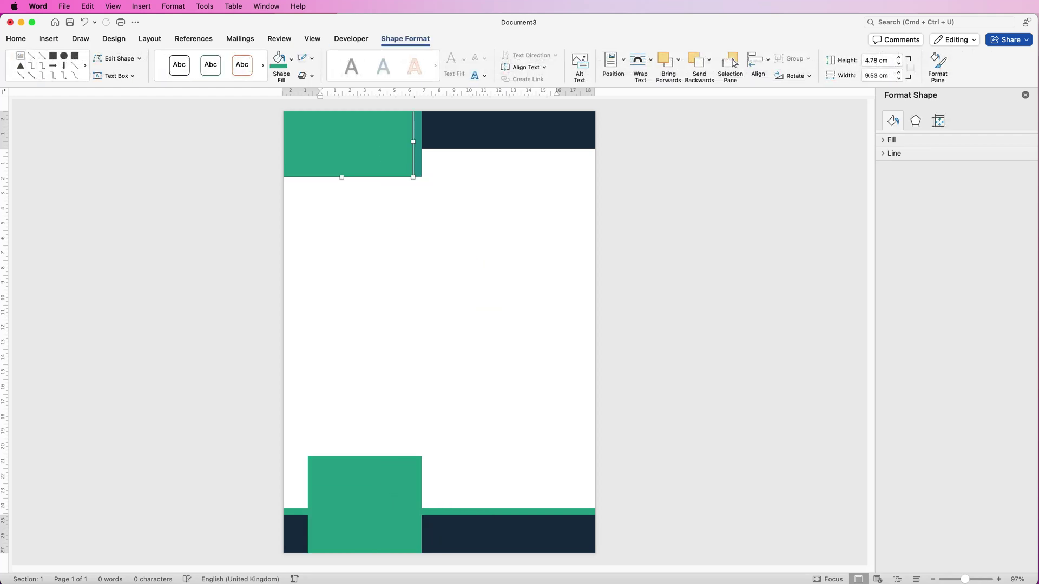
shift+click(417, 159)
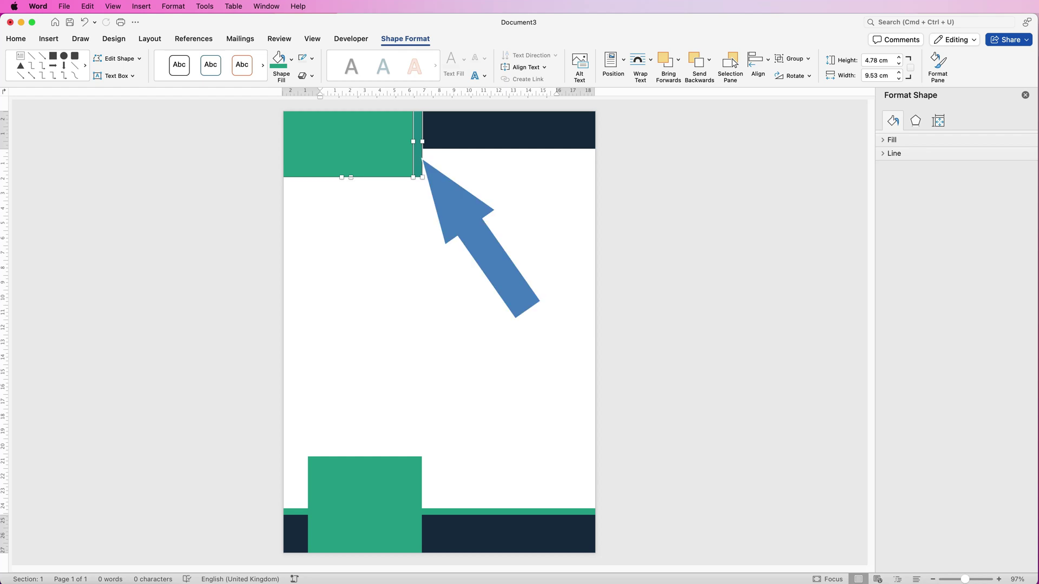
Reposition the two selected top-left shapes together, then deselect them
click(757, 60)
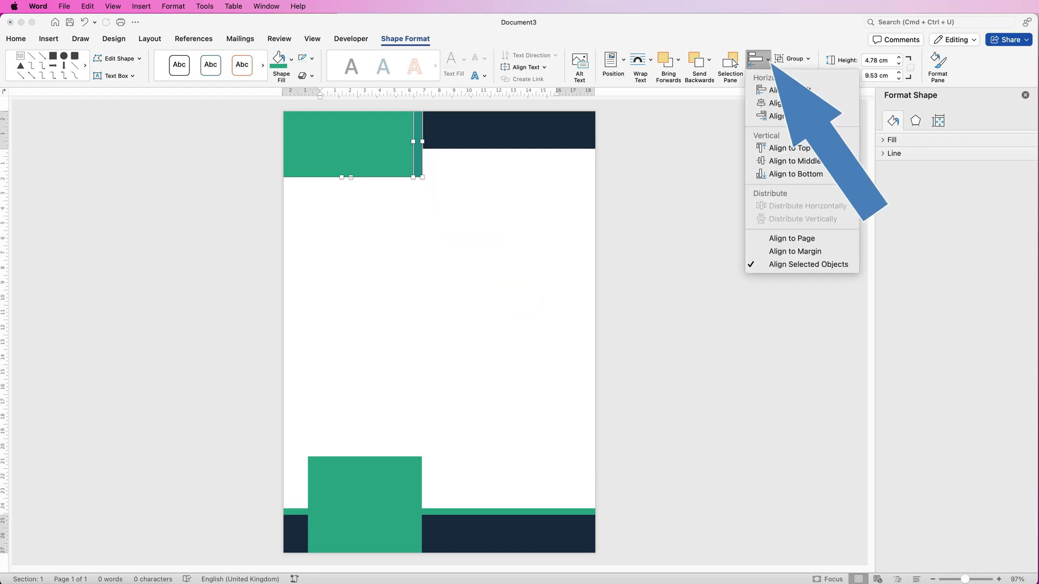
key(Return)
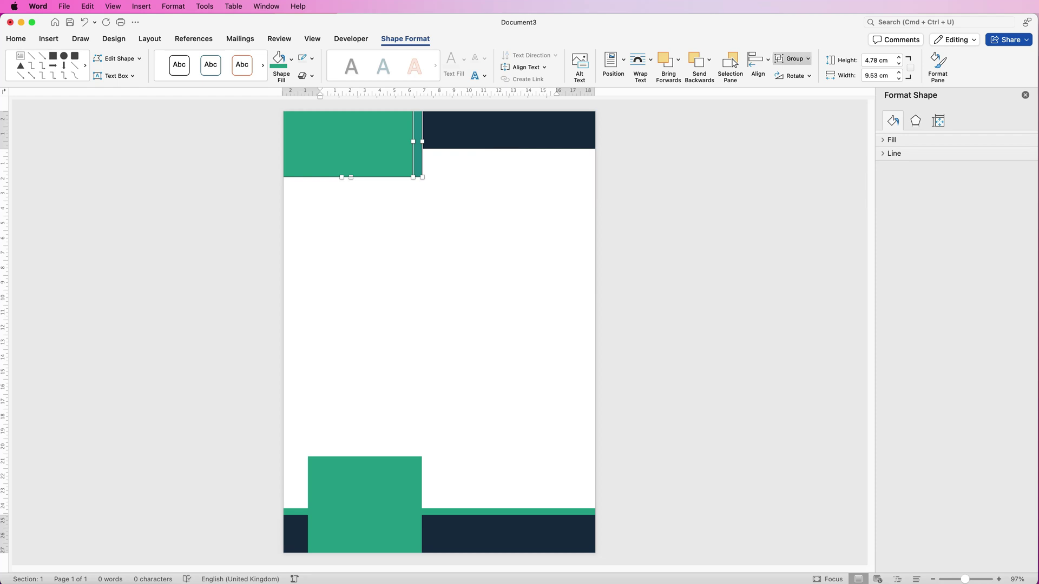
mouse_move(392, 138)
mouse_down()
mouse_move(390, 157)
mouse_move(390, 144)
mouse_up()
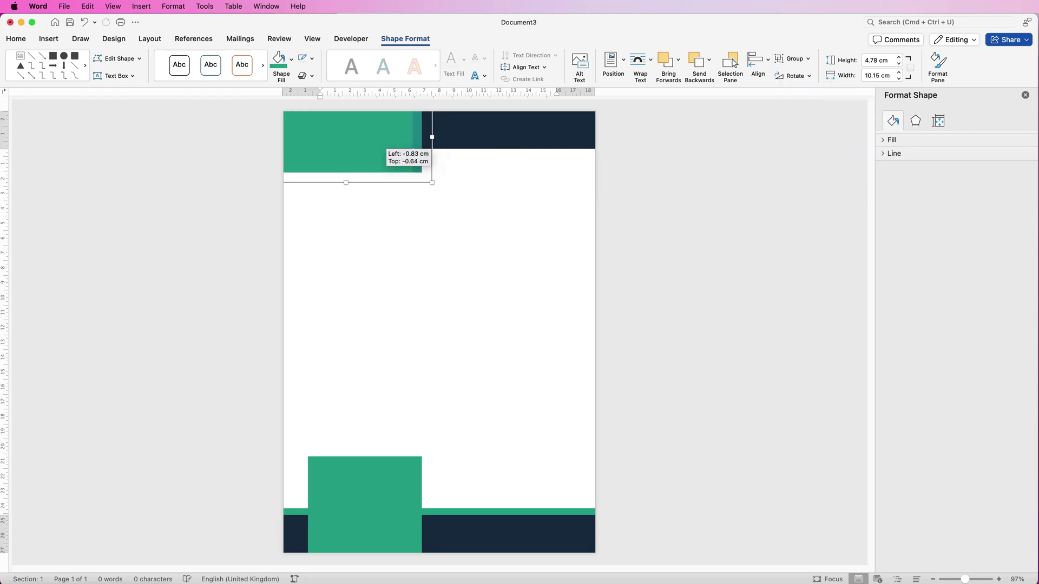
click(484, 133)
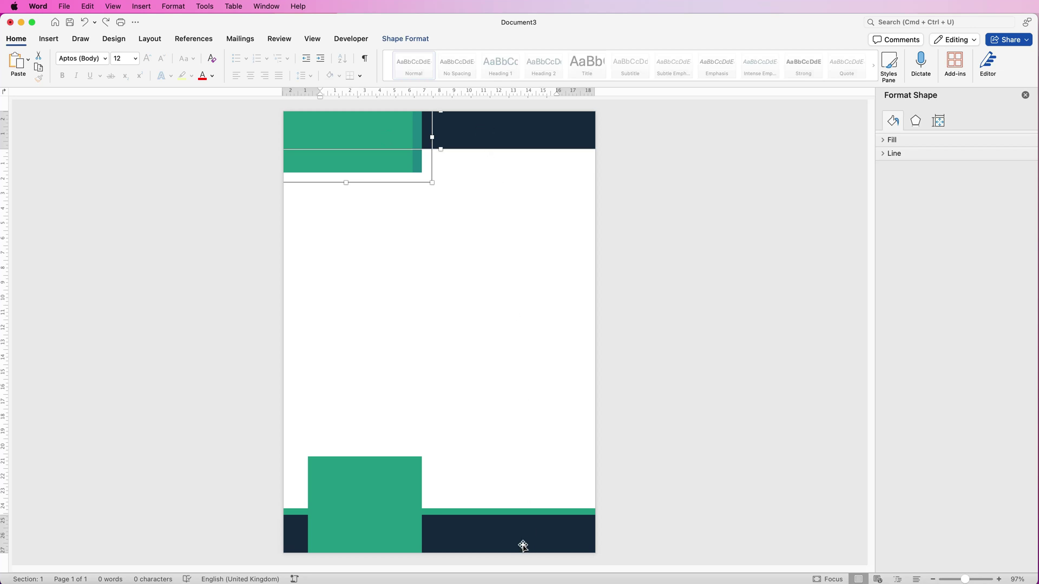
Select the footer shapes and the footer green block and group them into one object
click(498, 510)
click(400, 472)
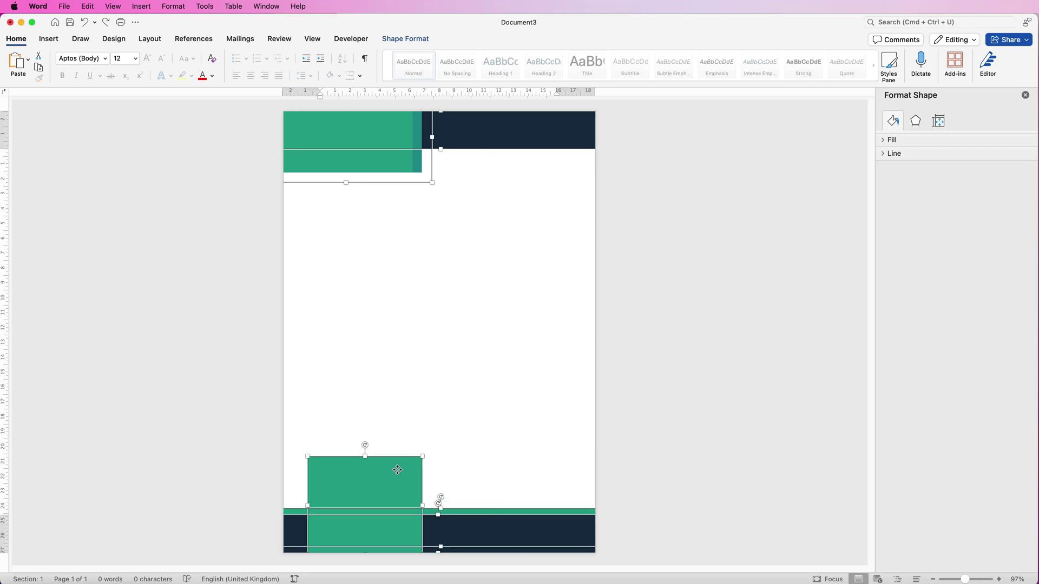
click(421, 39)
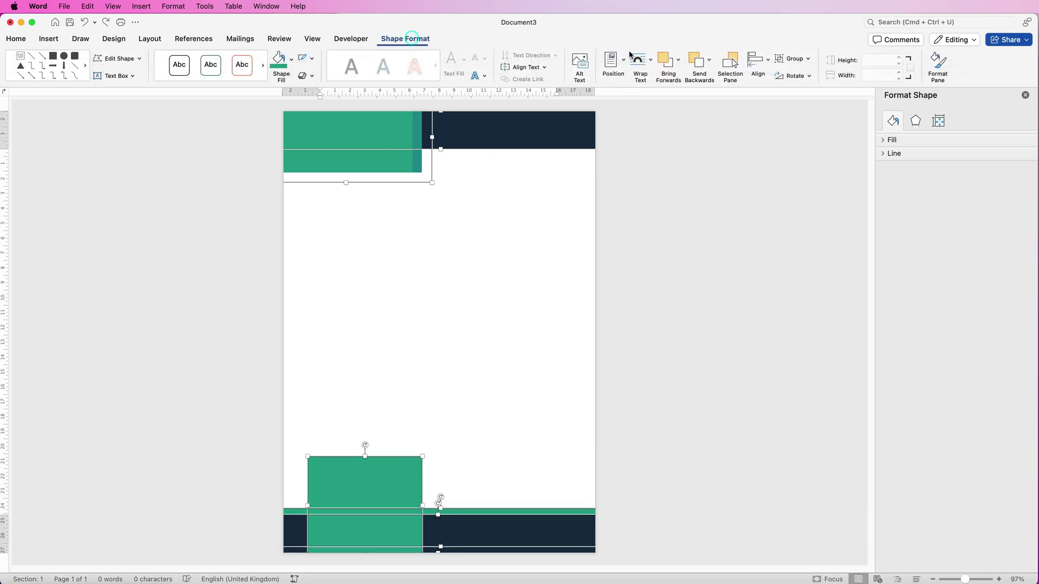
click(808, 59)
click(802, 74)
click(337, 203)
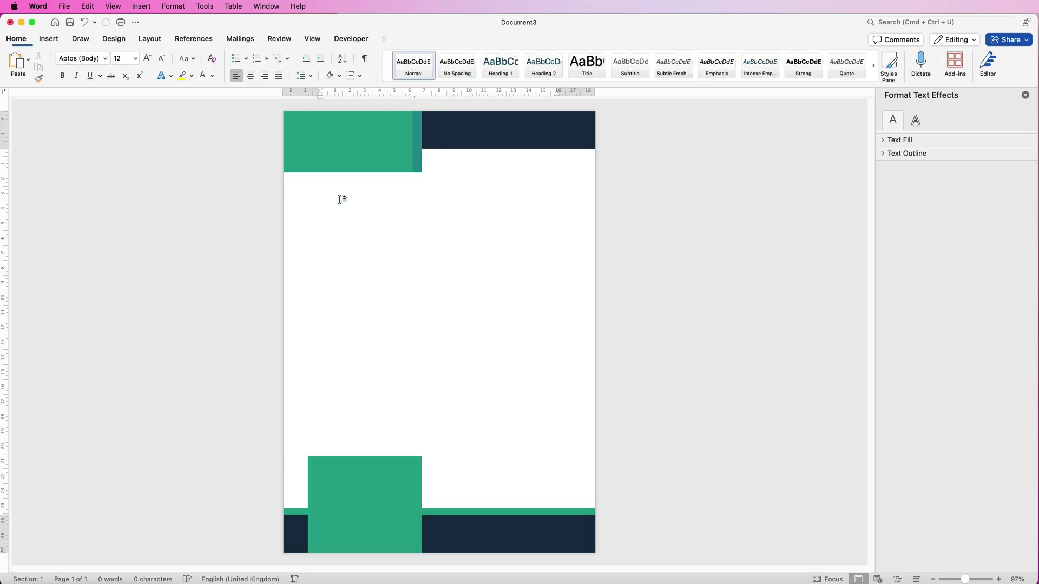
Insert a two-column, eight-row table below the header and narrow its first column
click(48, 40)
click(96, 59)
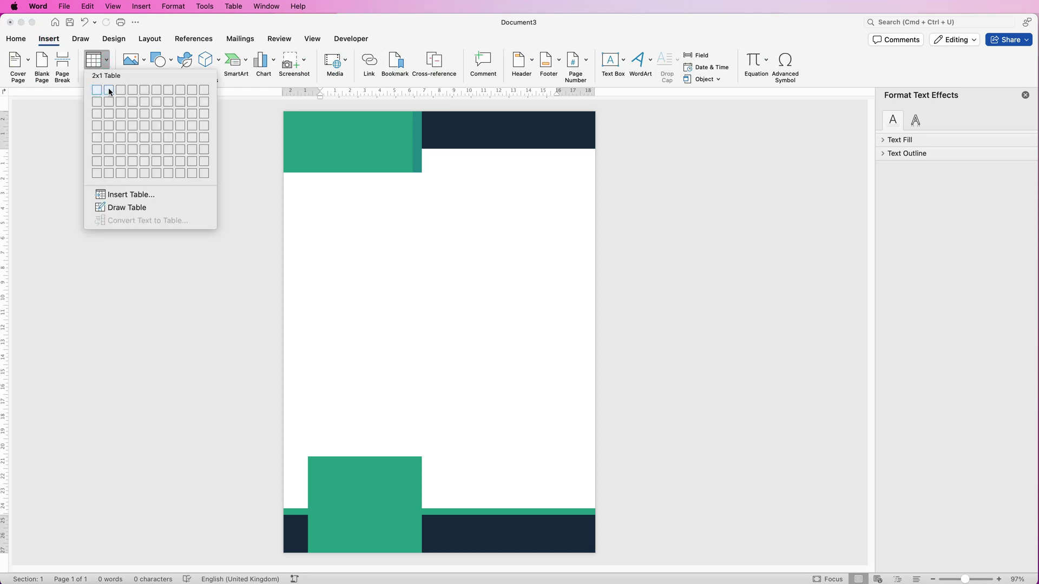
click(109, 174)
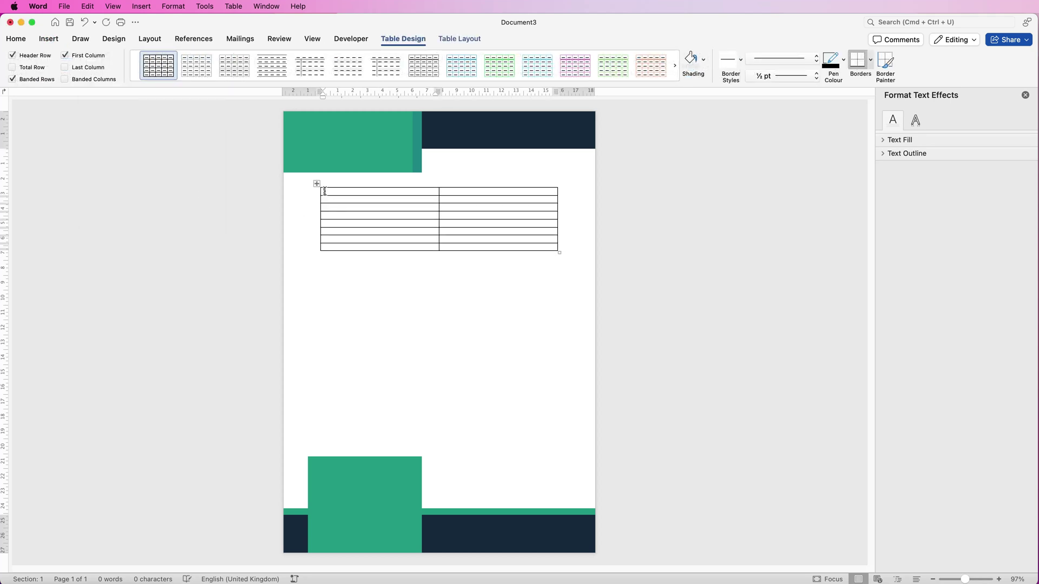
click(317, 184)
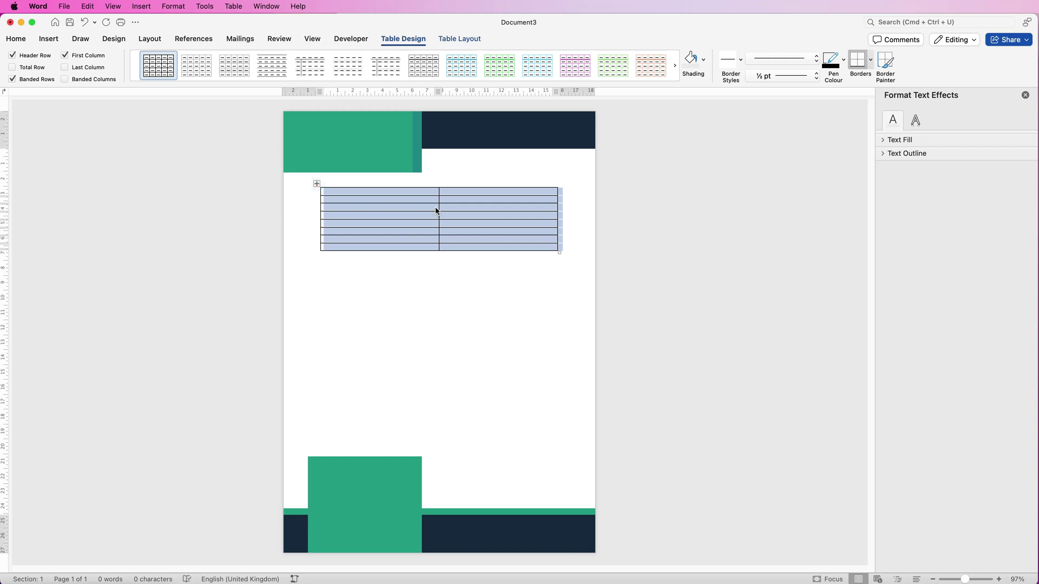
drag(439, 207, 368, 216)
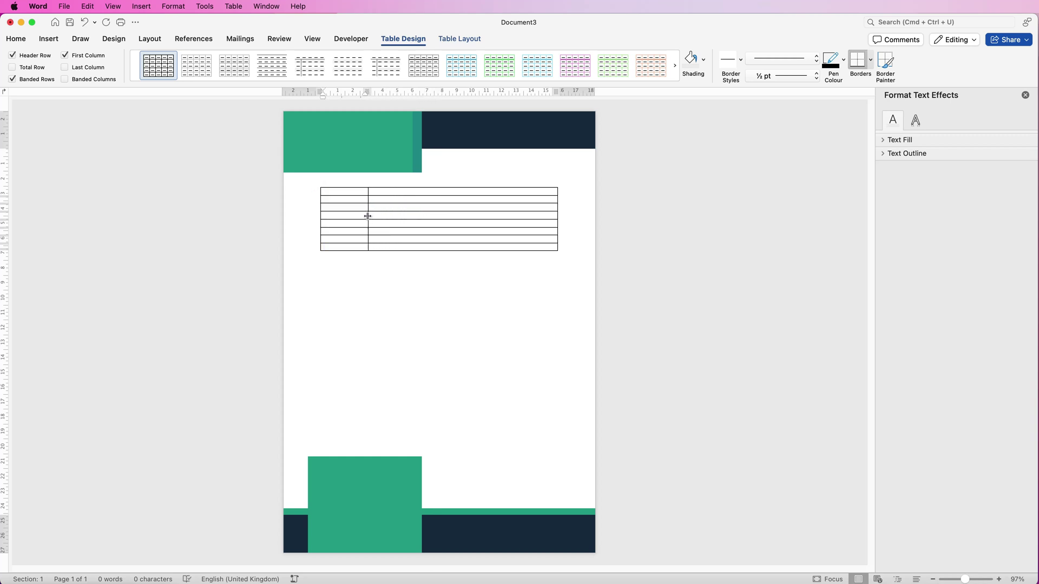
Set the table rows to 0.8 cm height and align cell text centre-left
click(467, 40)
click(454, 58)
key(BackSpace)
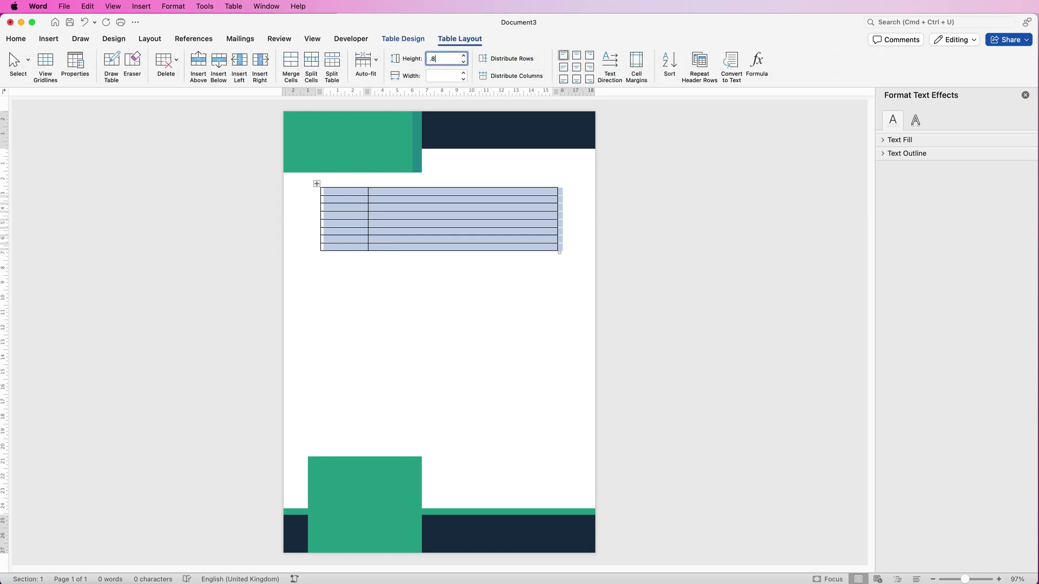
key(Return)
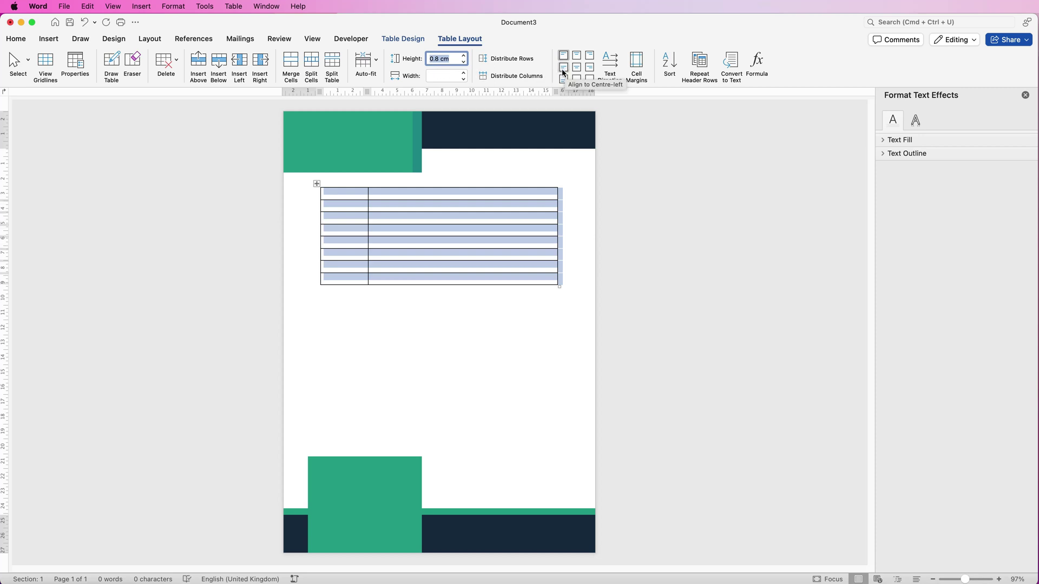
click(564, 71)
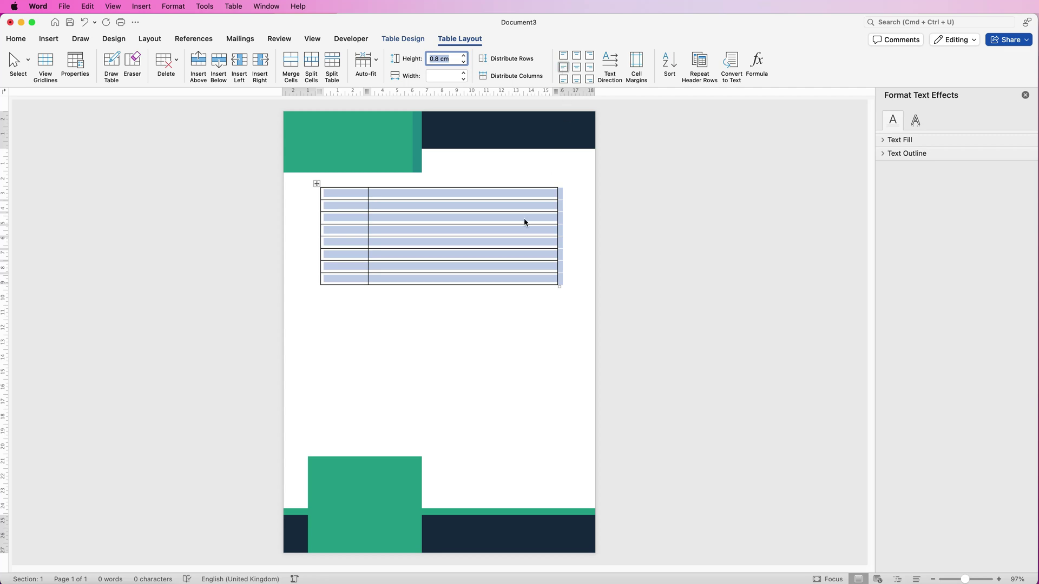
Turn on View Gridlines from the table's Borders menu
click(415, 41)
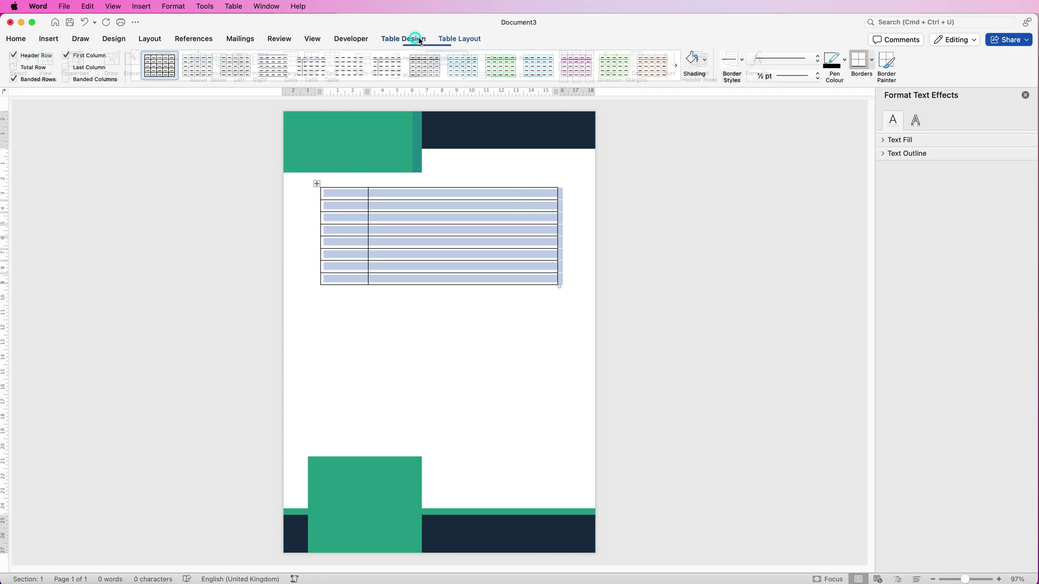
click(871, 60)
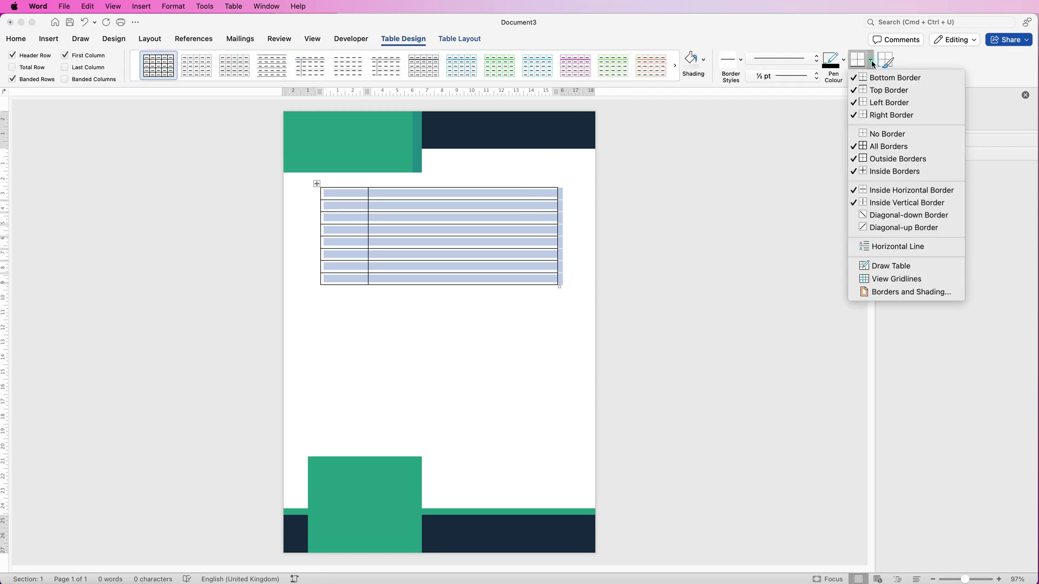
click(865, 281)
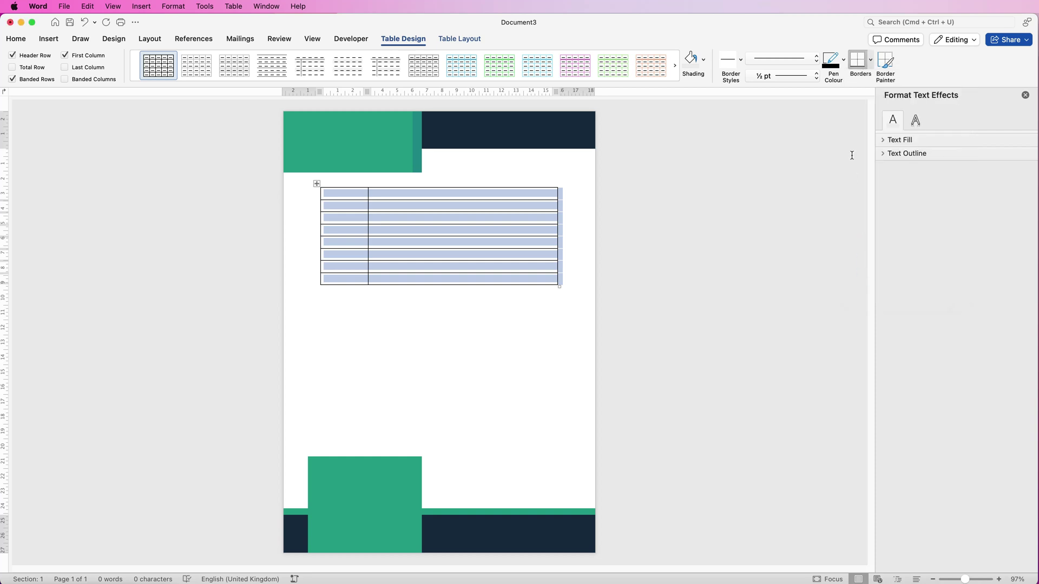
click(871, 62)
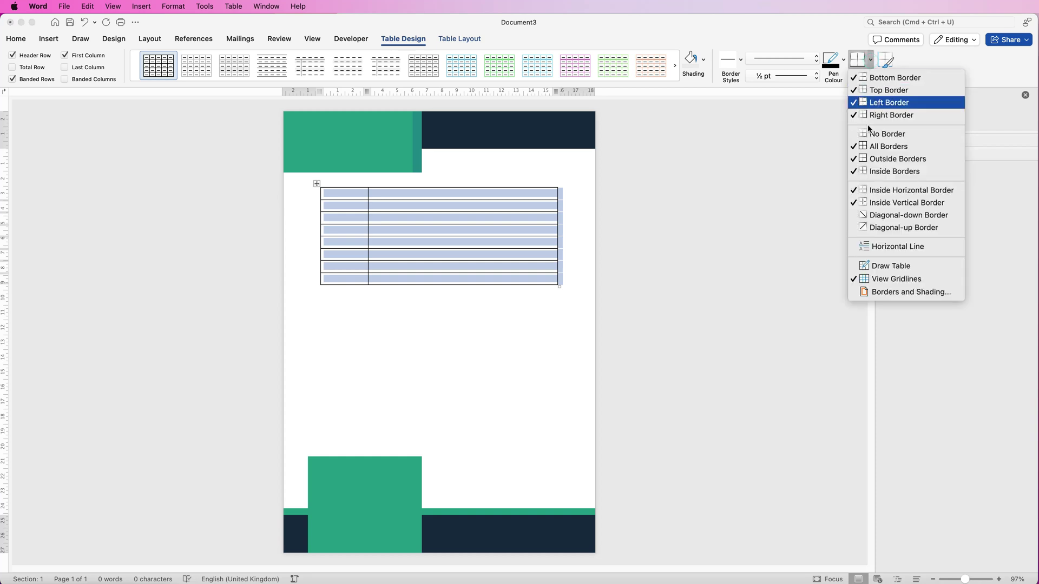
Remove the table borders, widen the first column slightly, and type 'Full Name' in the top-left cell
click(878, 136)
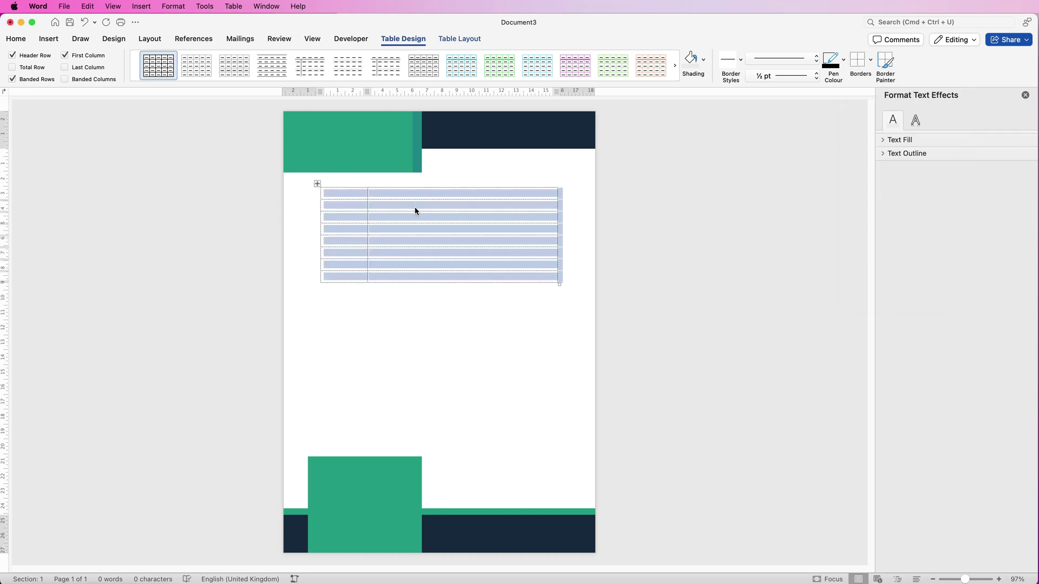
drag(368, 217, 387, 220)
click(337, 195)
text(Full Name)
Make the second row a 0.5 cm spacer and type 'Address' in the row below it
drag(366, 206, 393, 205)
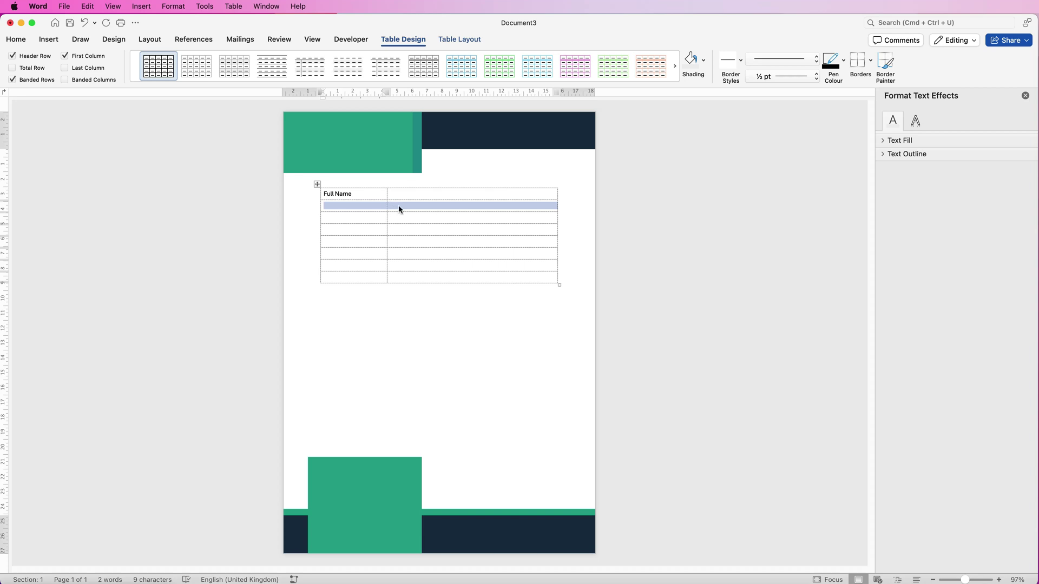
click(475, 40)
click(451, 59)
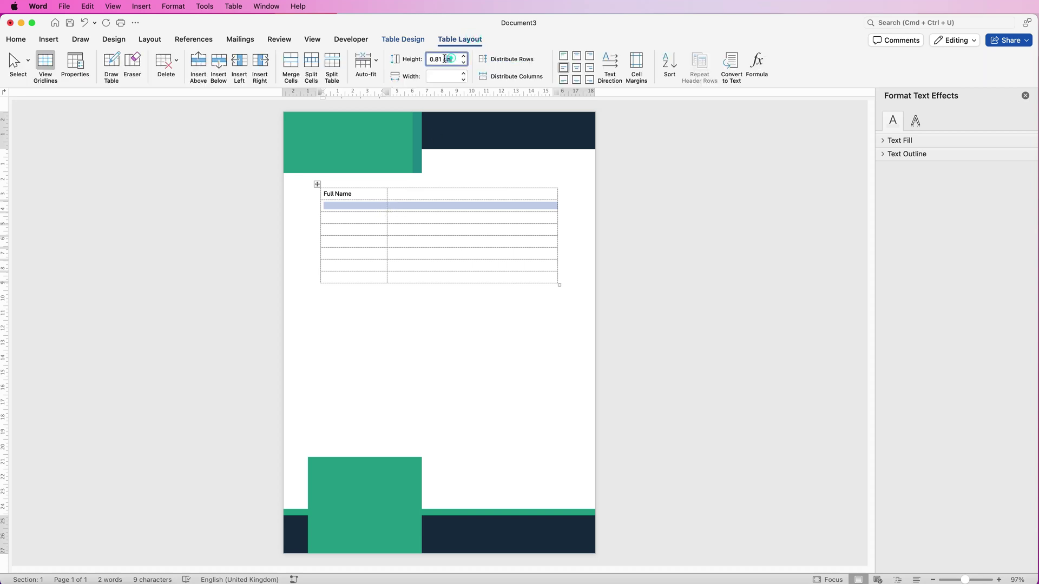
key(BackSpace)
text(.5)
key(Return)
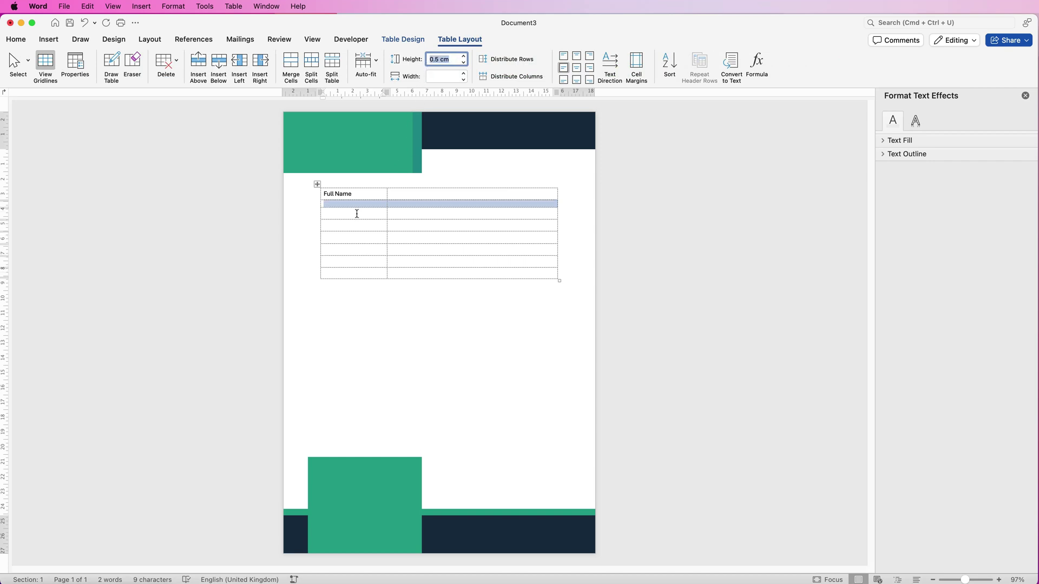
click(357, 213)
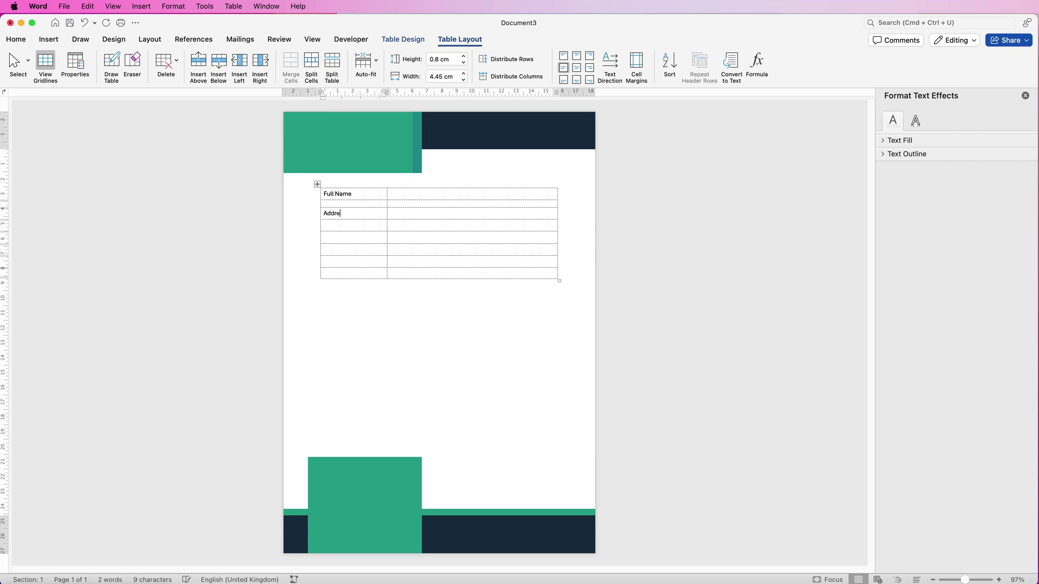
text(Address)
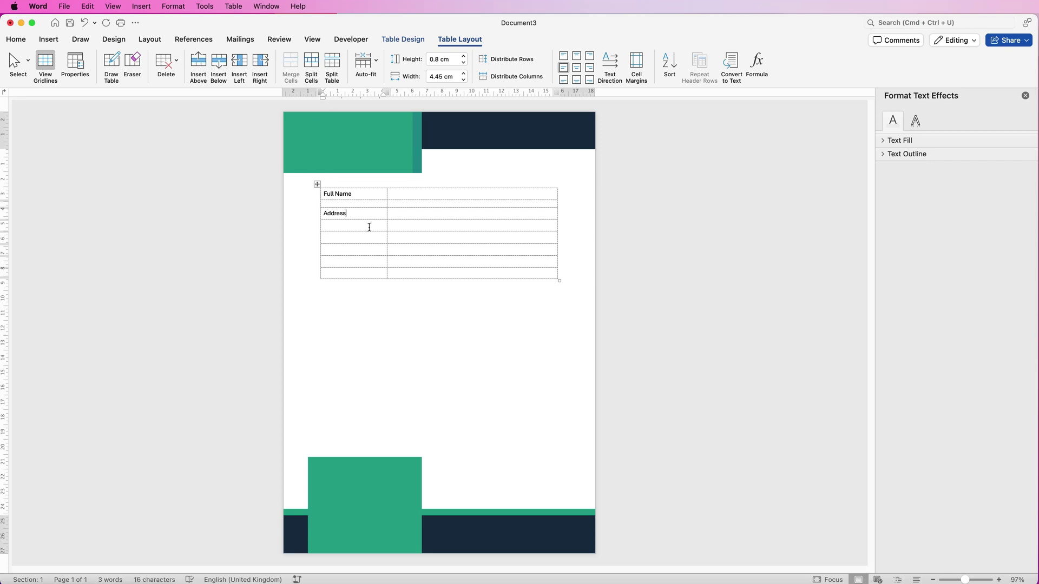
Make the row under Address a 0.5 cm spacer and add the 'Date of Birth' label below
triple_click(368, 226)
click(440, 60)
key(BackSpace)
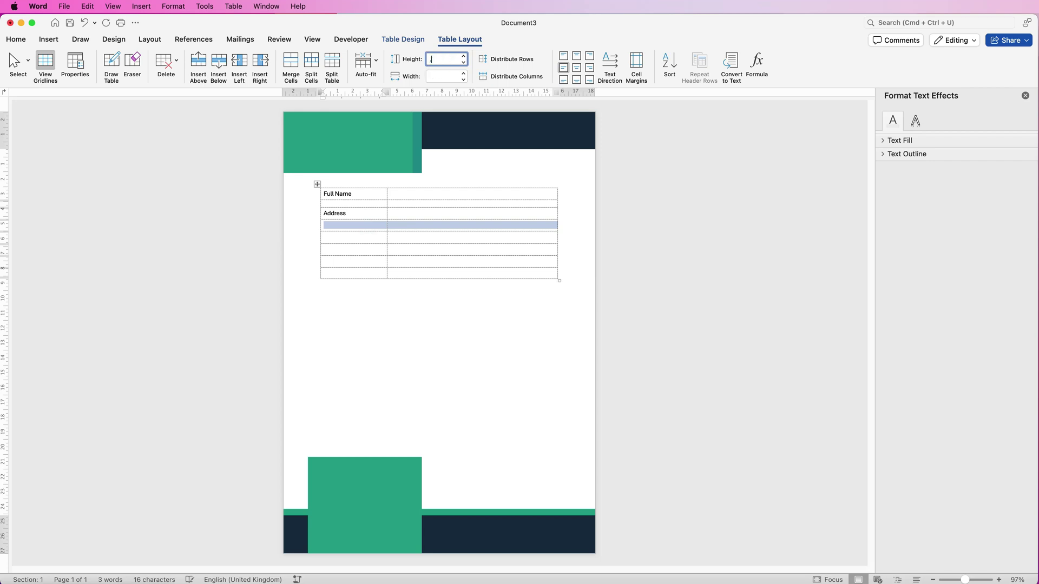
key(Return)
click(340, 237)
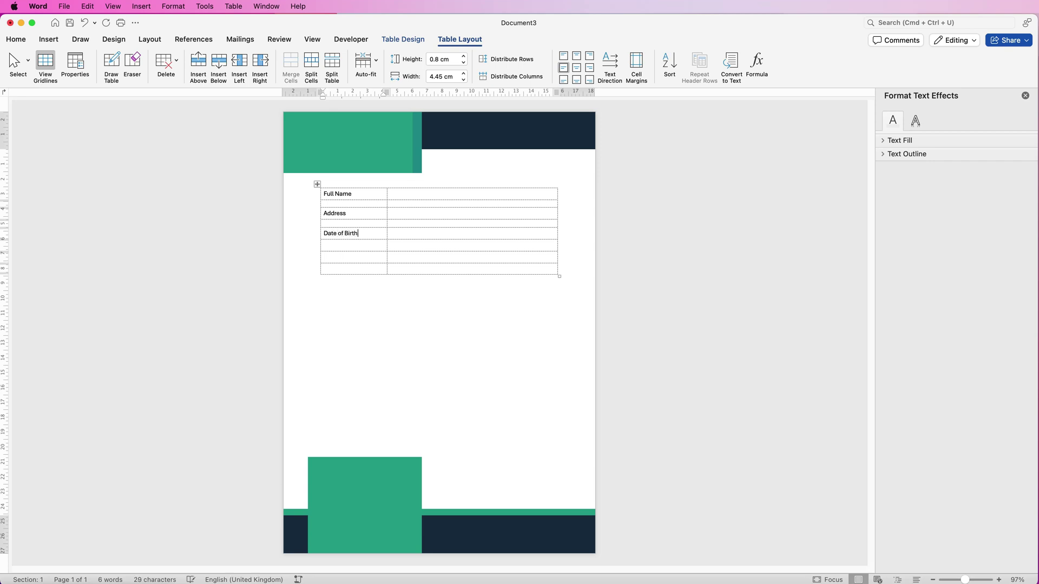
click(445, 233)
Split the Date of Birth answer cell into three columns and type 'Gender' in the middle one
click(311, 62)
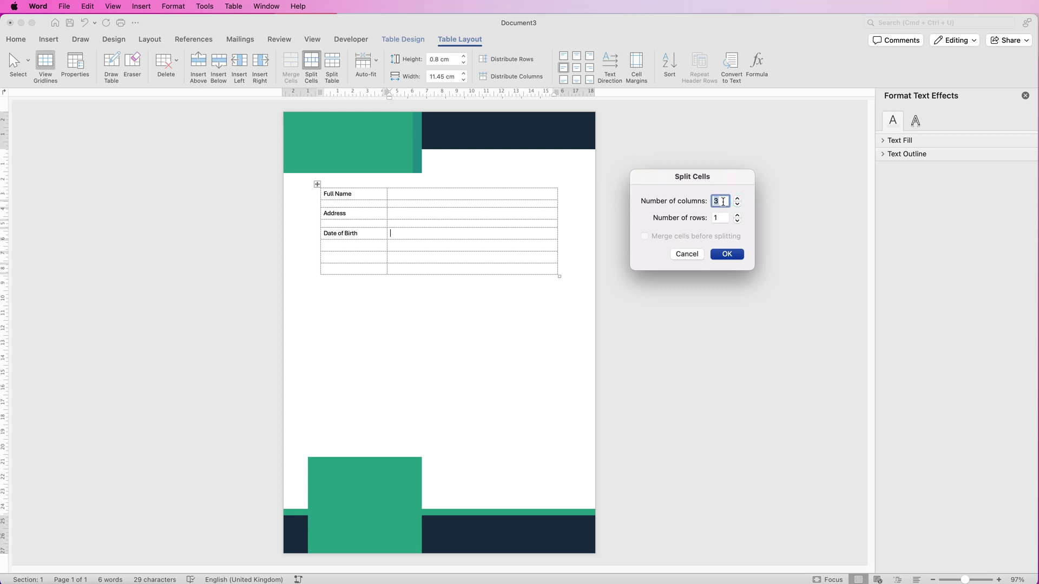
click(727, 254)
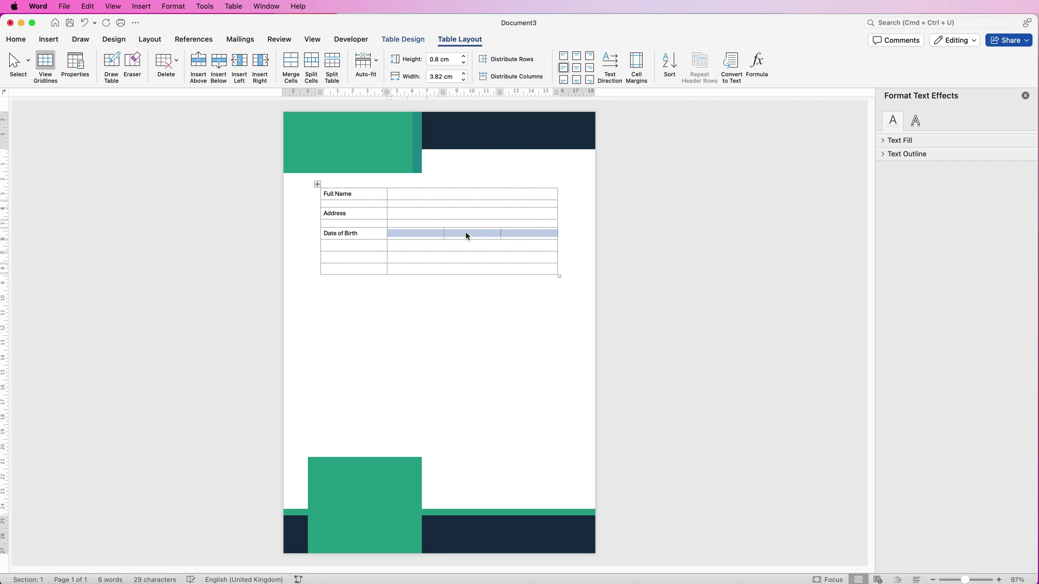
click(465, 232)
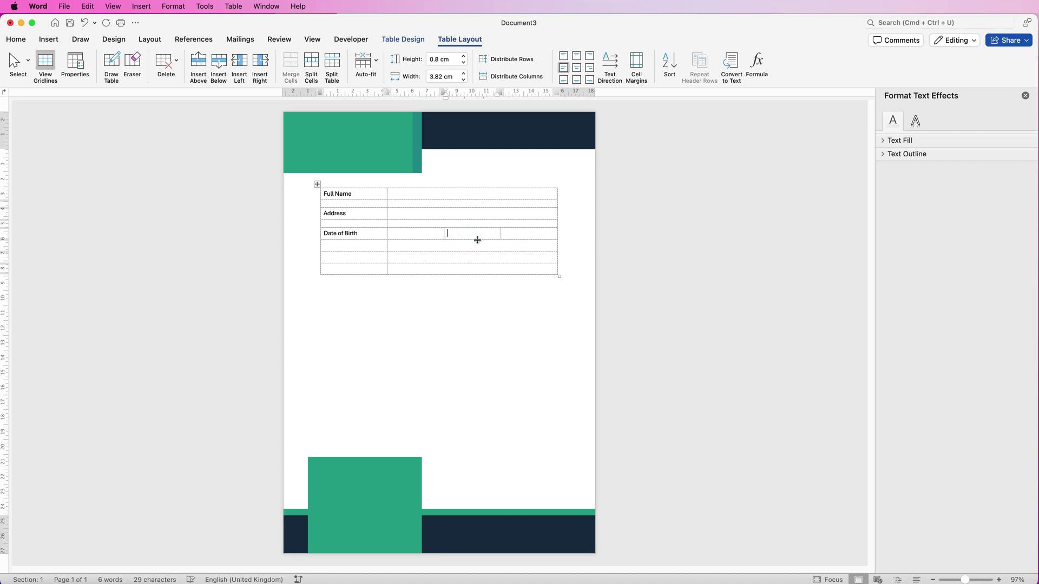
text(Gender)
Make the row under Date of Birth a 0.5 cm spacer and add a 'Phone Number' label below
drag(373, 246, 414, 244)
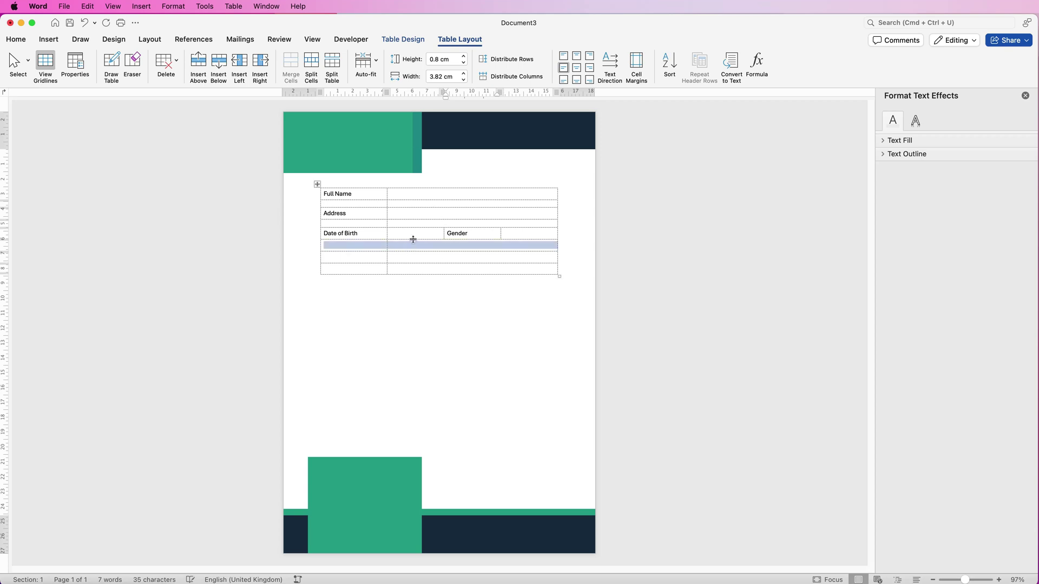
click(452, 59)
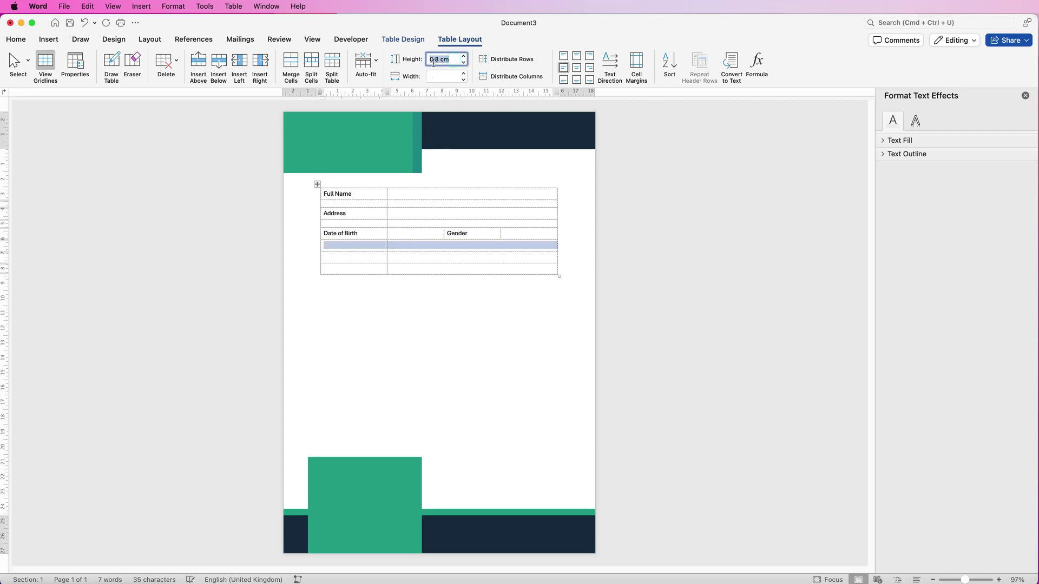
text(.5)
key(Return)
click(325, 252)
text(Phone Number)
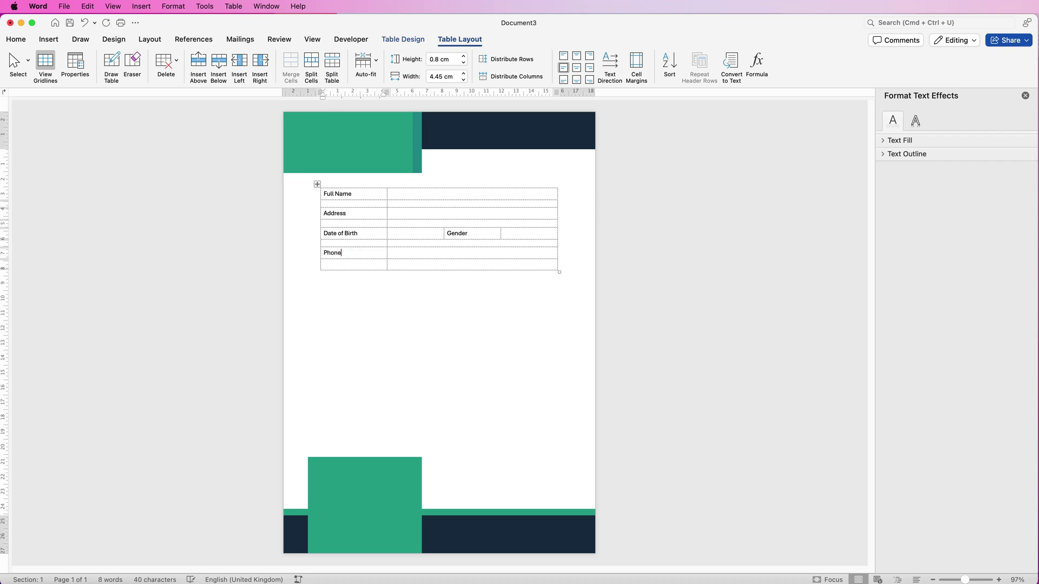
click(401, 260)
Add eleven more rows below the last row of the table
click(220, 67)
click(220, 67)
click(221, 67)
click(221, 67)
click(220, 67)
click(220, 67)
click(220, 67)
click(221, 67)
click(220, 67)
click(220, 67)
click(220, 67)
click(220, 67)
click(220, 67)
click(220, 67)
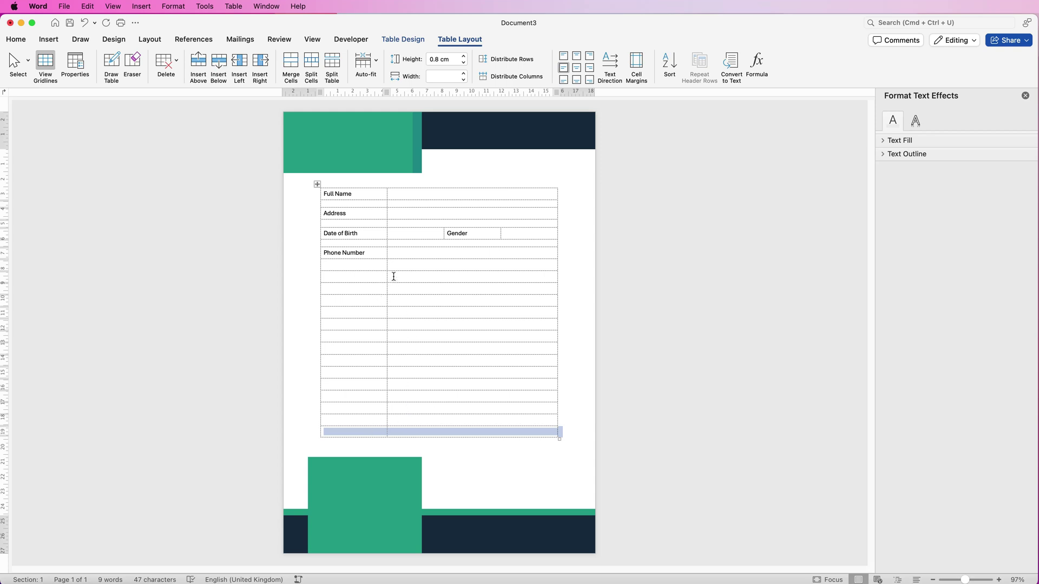
Set the empty row below Phone Number to 0.5 cm height
click(360, 264)
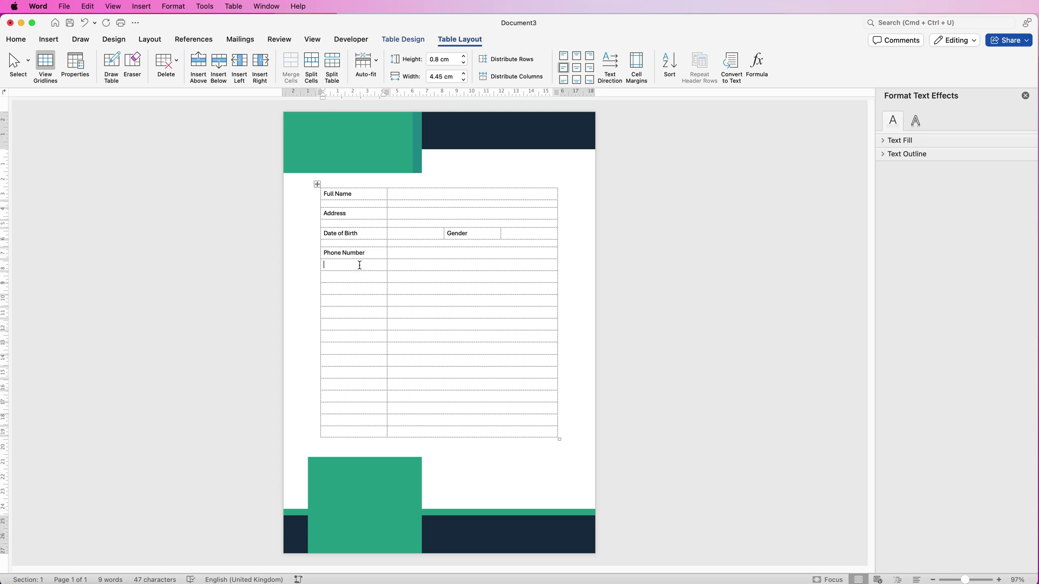
triple_click(359, 265)
click(452, 59)
key(BackSpace)
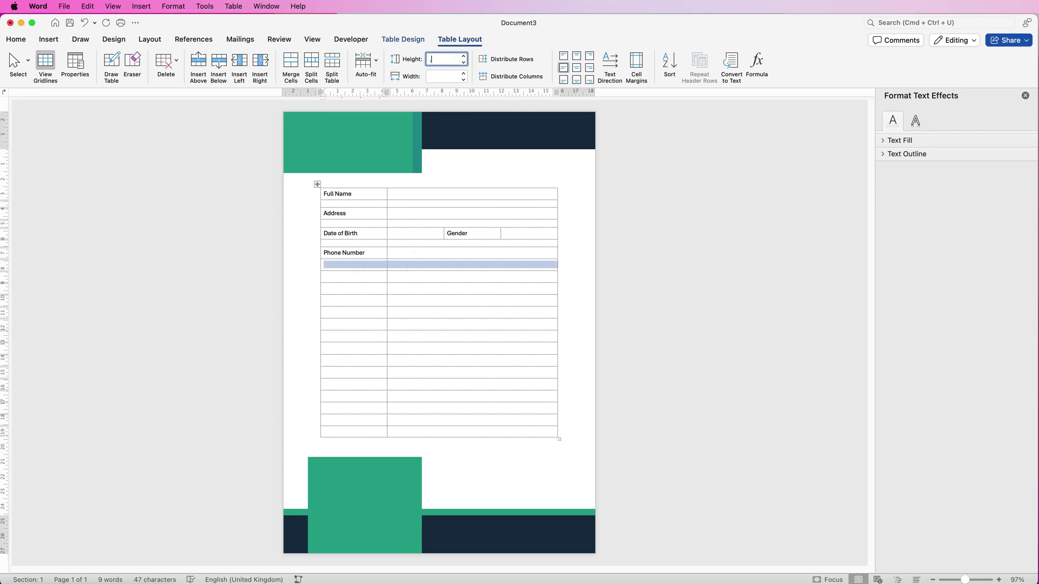
text(.5)
key(Return)
Add 'Email' and 'Contact Name' labels in the first column below Phone Number
click(360, 271)
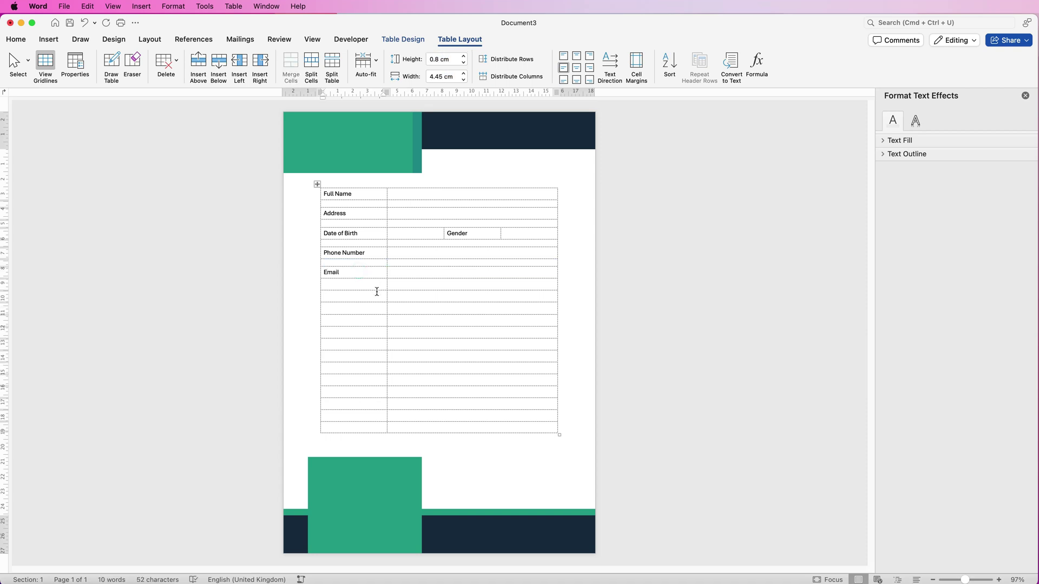
click(373, 321)
text(Contact Name)
Split the cell beside Contact Name into three cells and label the middle one Phone Number
click(459, 321)
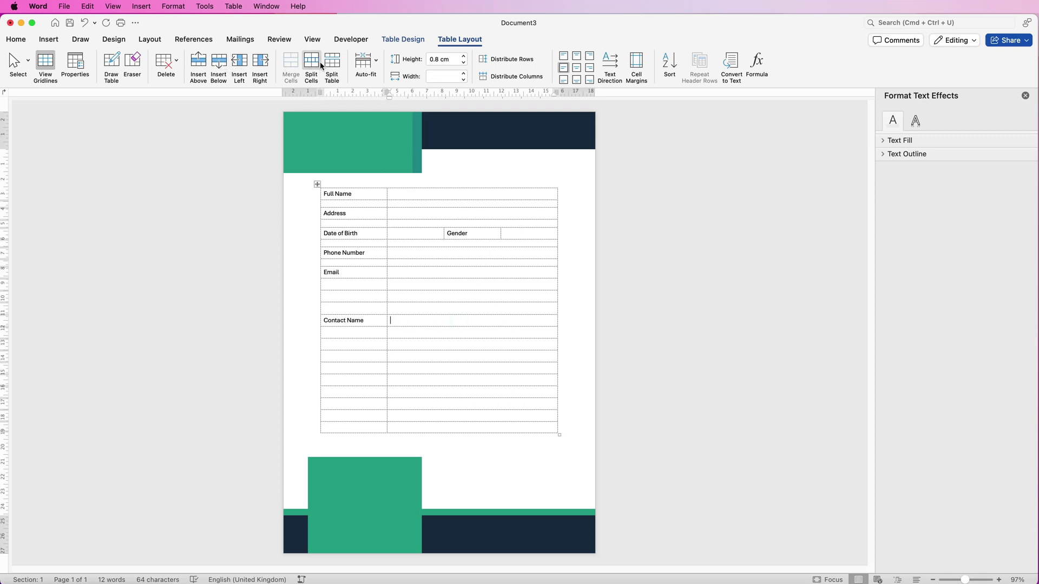
click(313, 63)
click(737, 198)
click(735, 256)
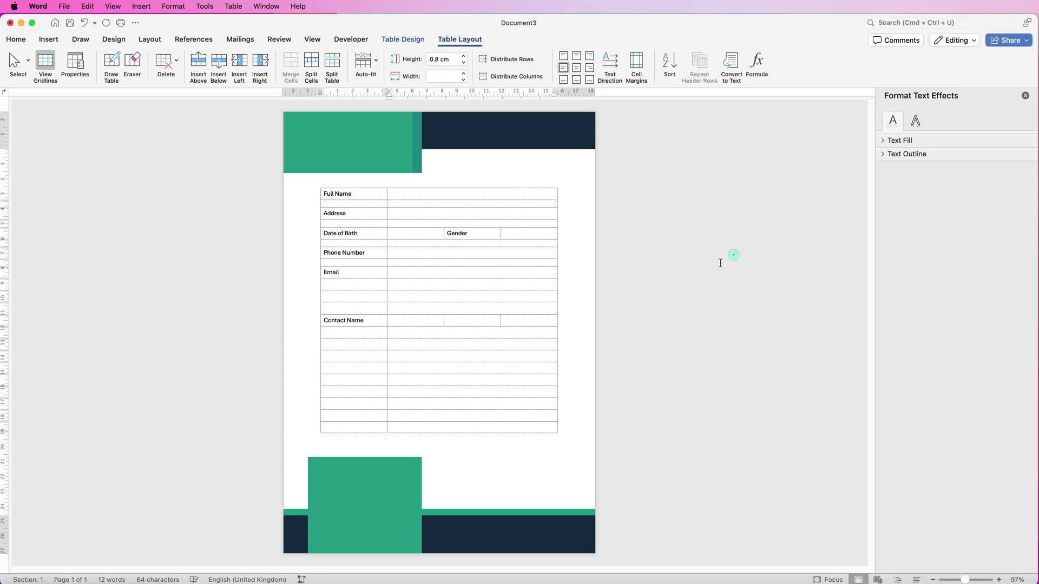
click(473, 319)
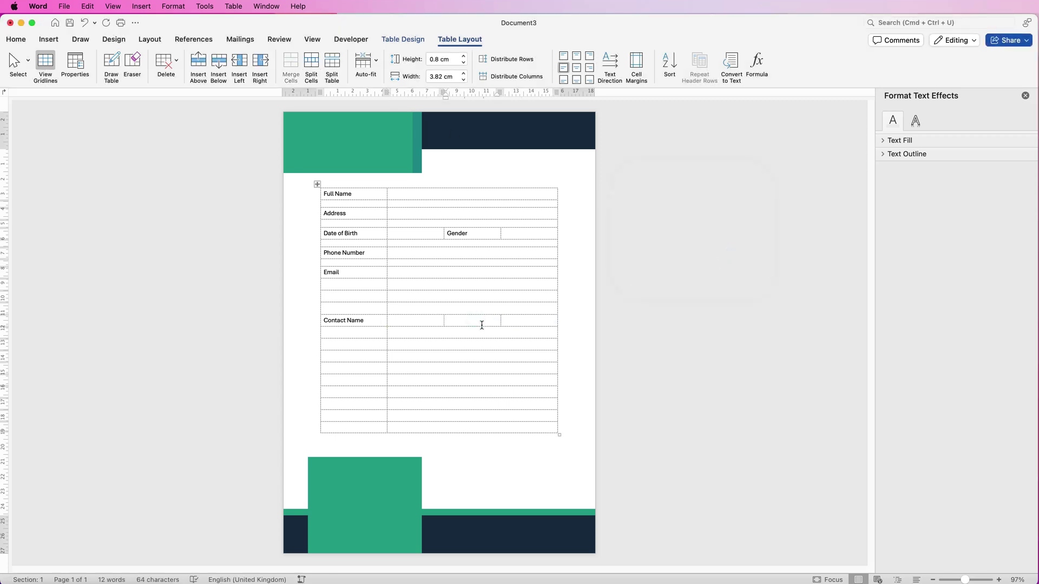
text(Phone Number)
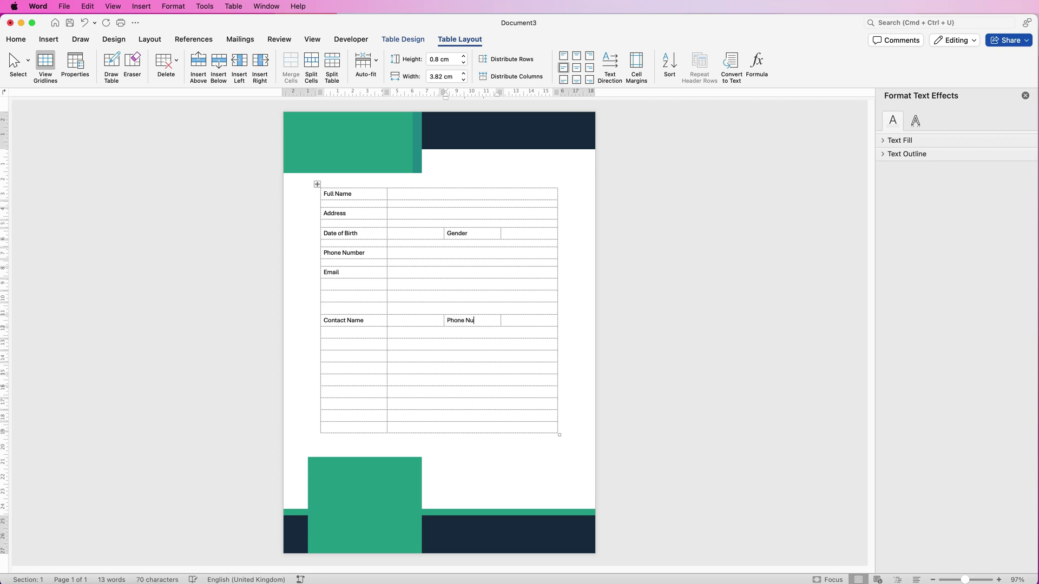
Set the spacer row below Contact Name to a 0.5 cm height
double_click(392, 333)
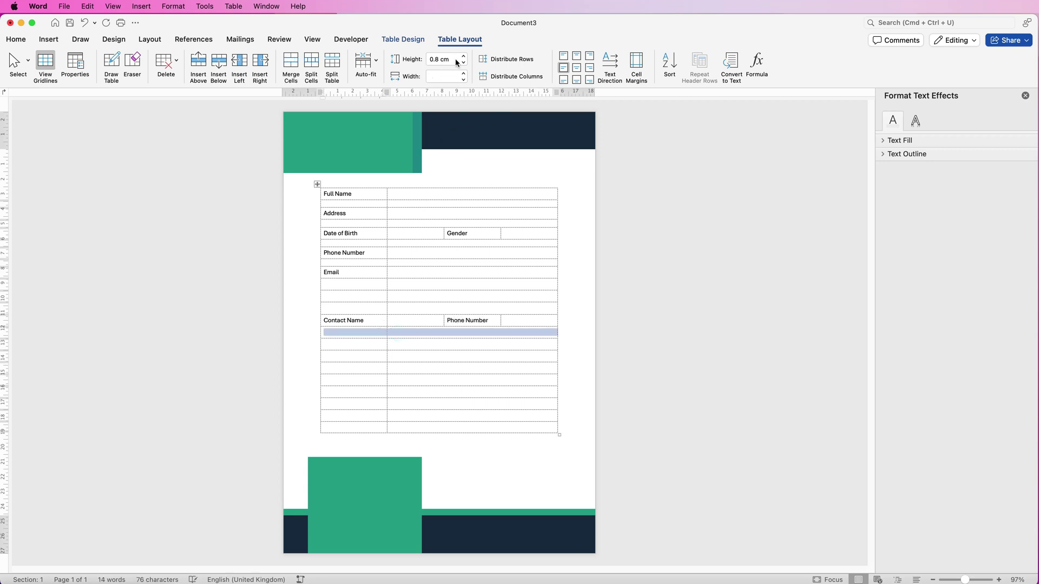
click(442, 60)
key(BackSpace)
text(.5)
key(Return)
Add the Relationship label, split its neighbouring cell into three, and label the middle cell Email
click(351, 341)
text(Relationship)
click(441, 341)
click(312, 64)
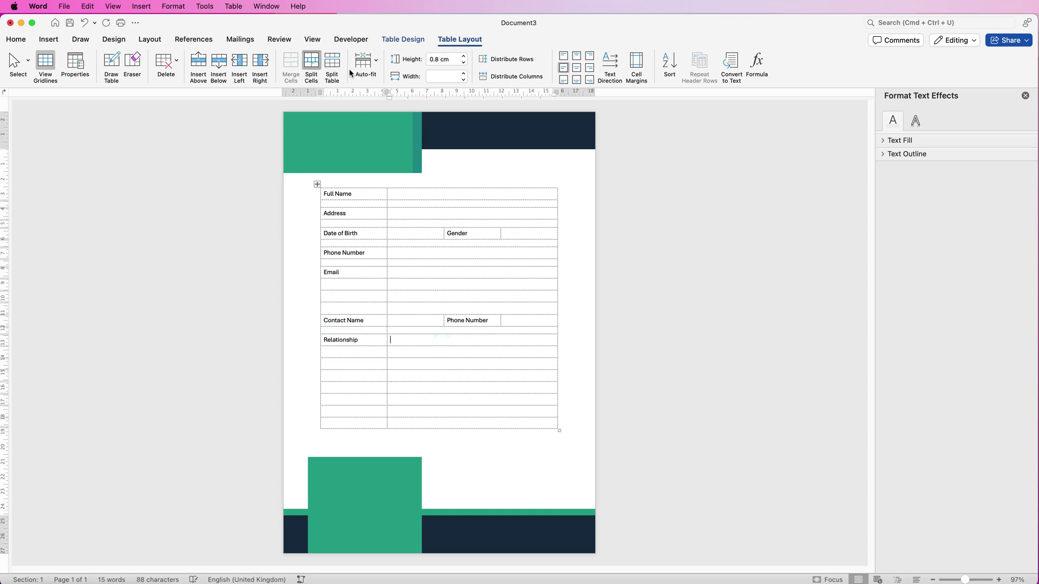
click(725, 253)
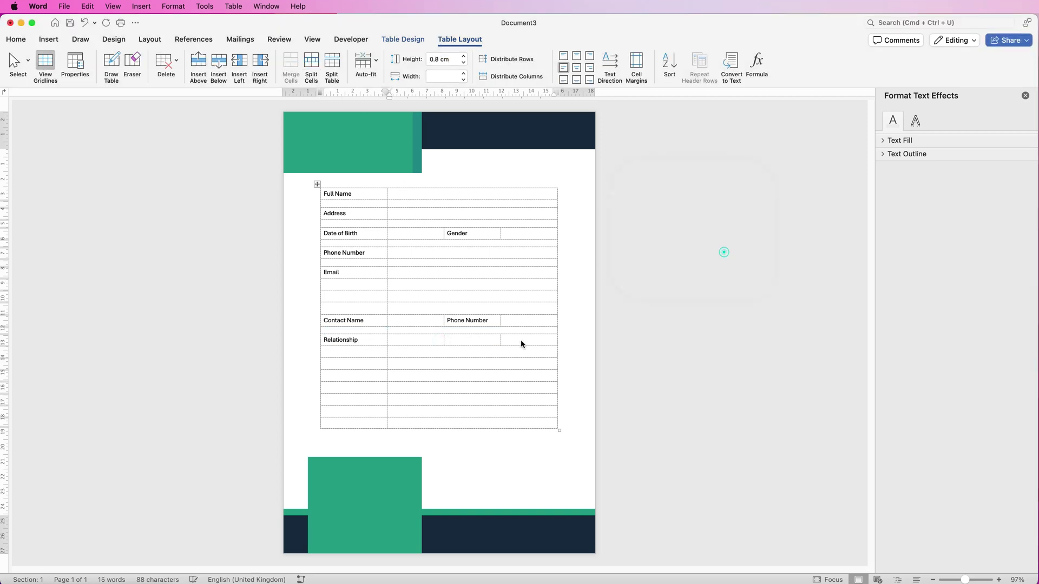
click(478, 340)
text(Email)
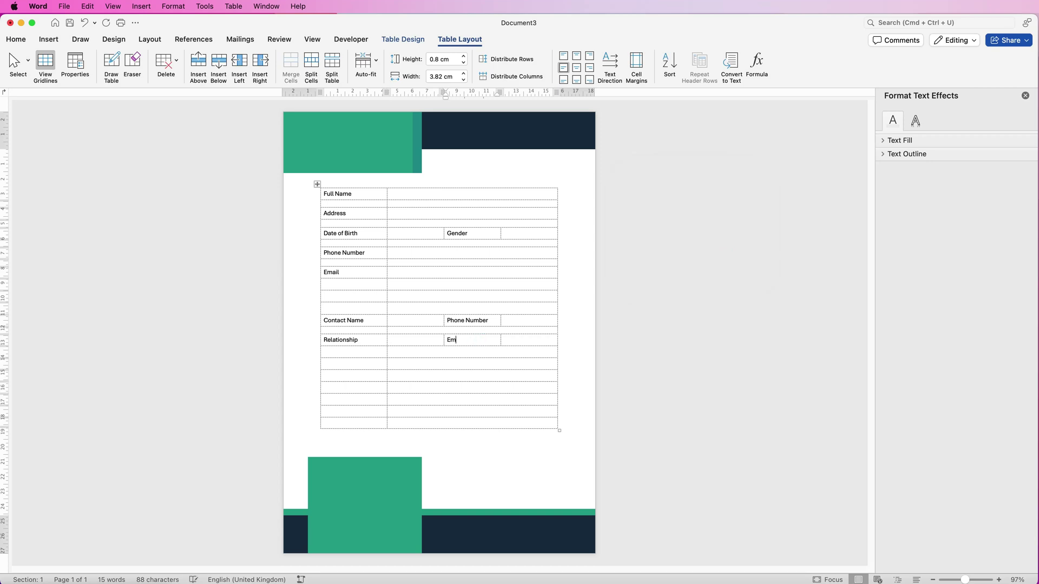
Type the Date label in the first cell of the lower row
click(354, 389)
text(Date)
click(431, 387)
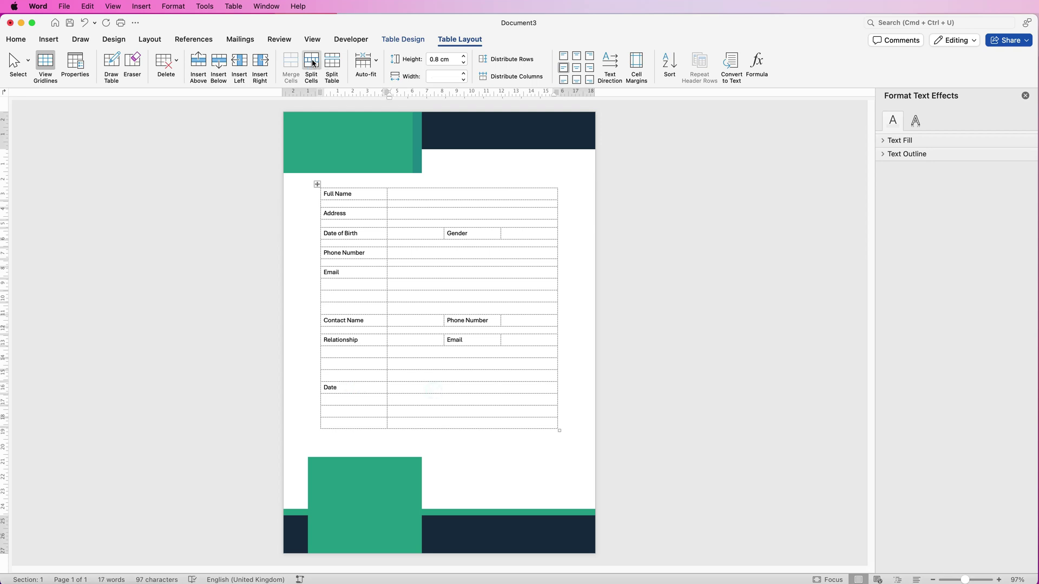
Split the Date row into three cells and make the spacer row below it 0.5 cm high
click(311, 65)
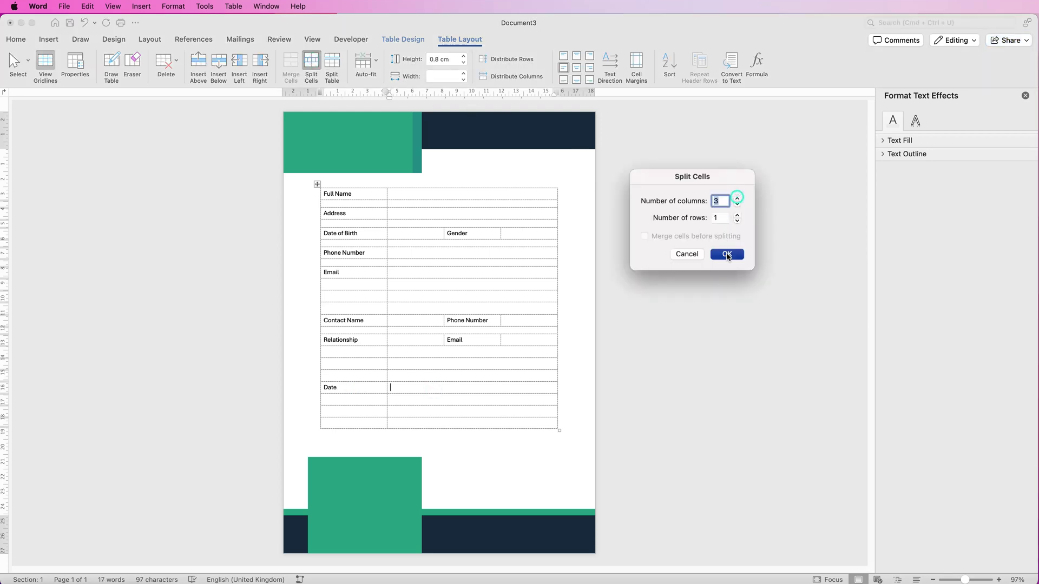
click(726, 255)
drag(376, 401, 394, 401)
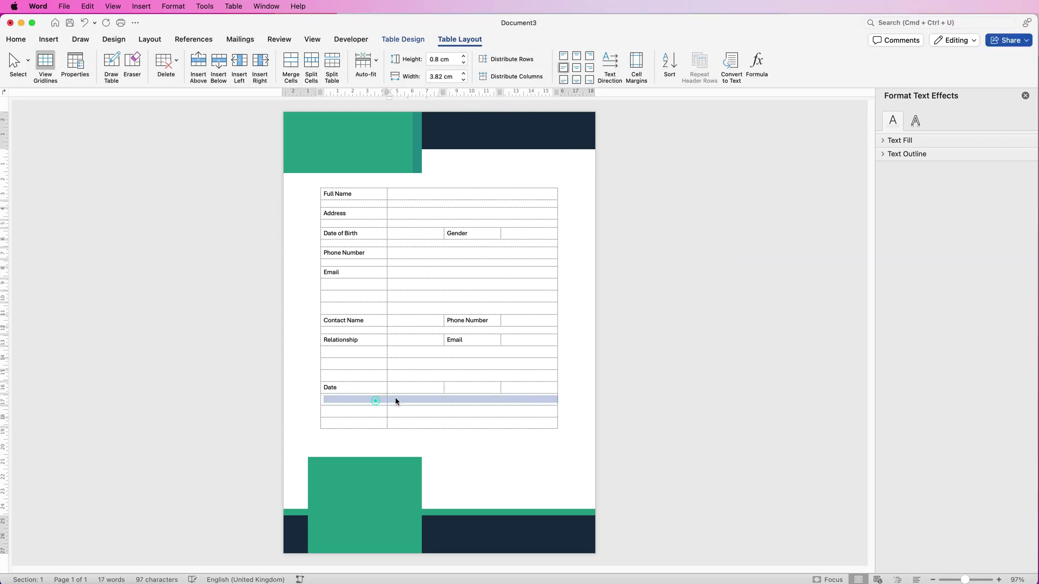
click(450, 60)
key(BackSpace)
text(.5)
key(Return)
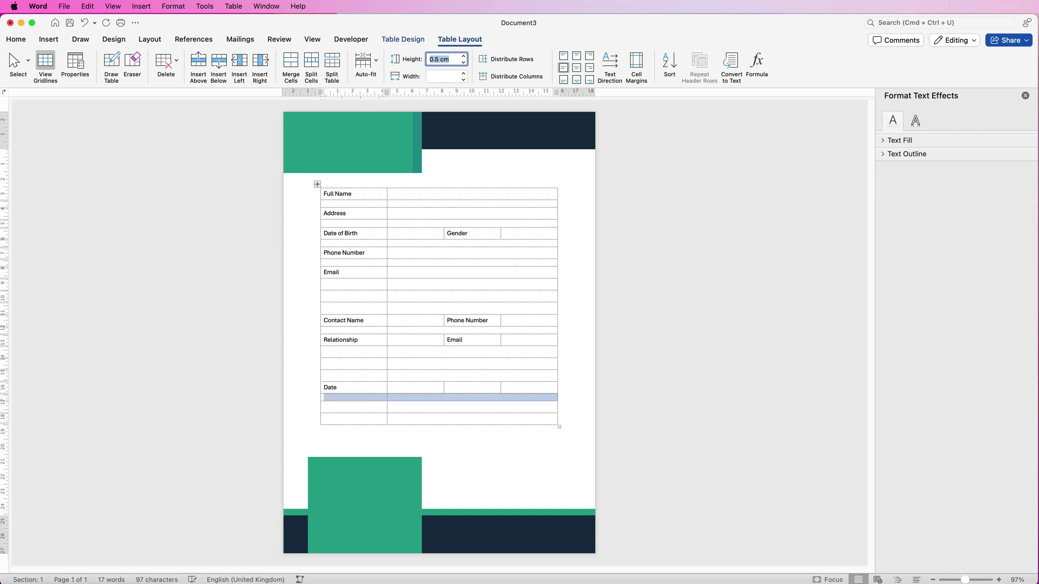
Split the next row's answer cell into three cells
click(390, 407)
click(311, 62)
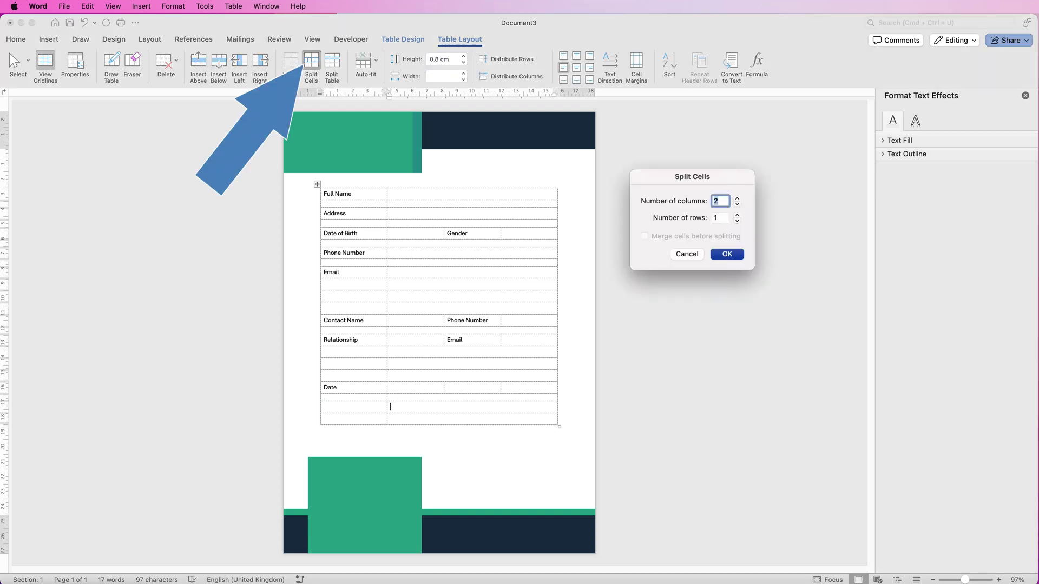
key(Up)
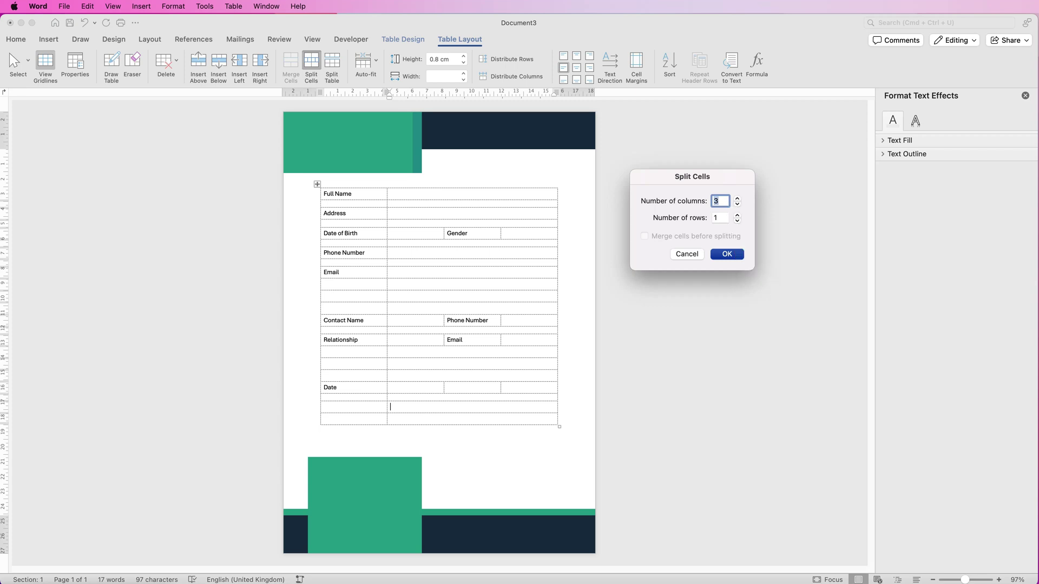
key(Return)
Insert a new row at the bottom of the table and set the row above it to 0.5 cm
click(325, 418)
click(219, 62)
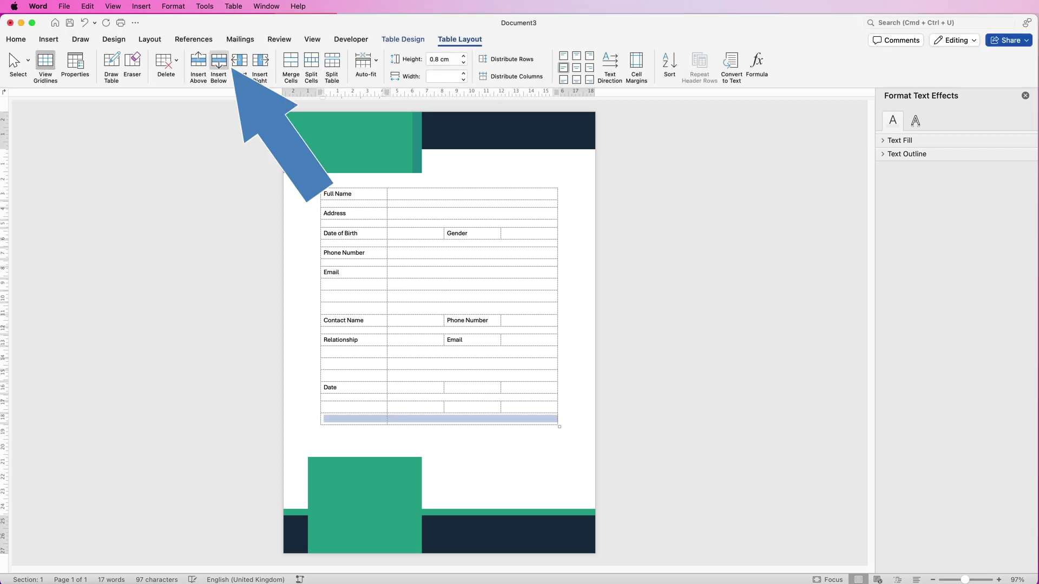
click(325, 418)
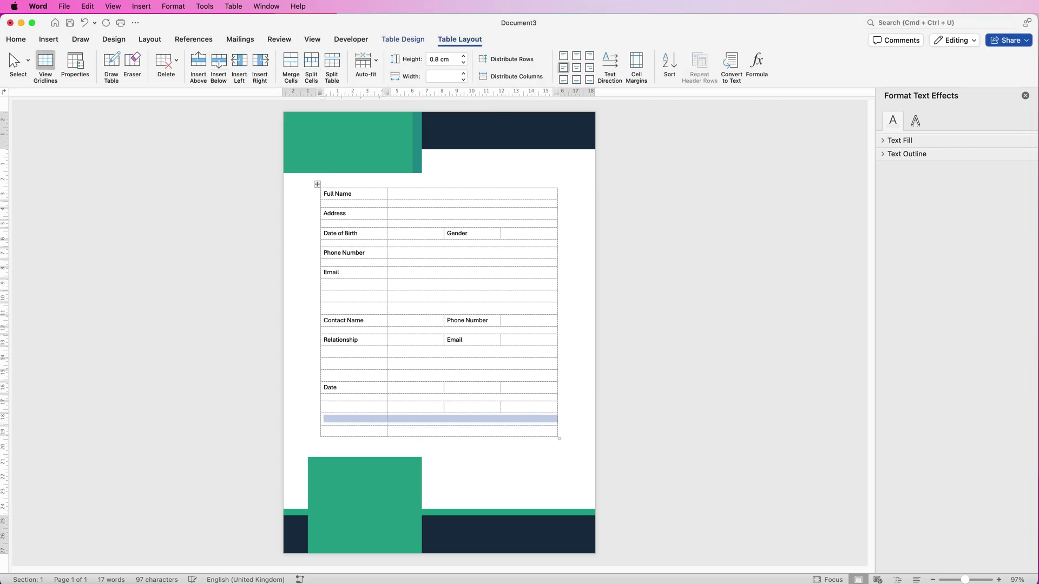
click(443, 59)
key(BackSpace)
text(.5)
key(Return)
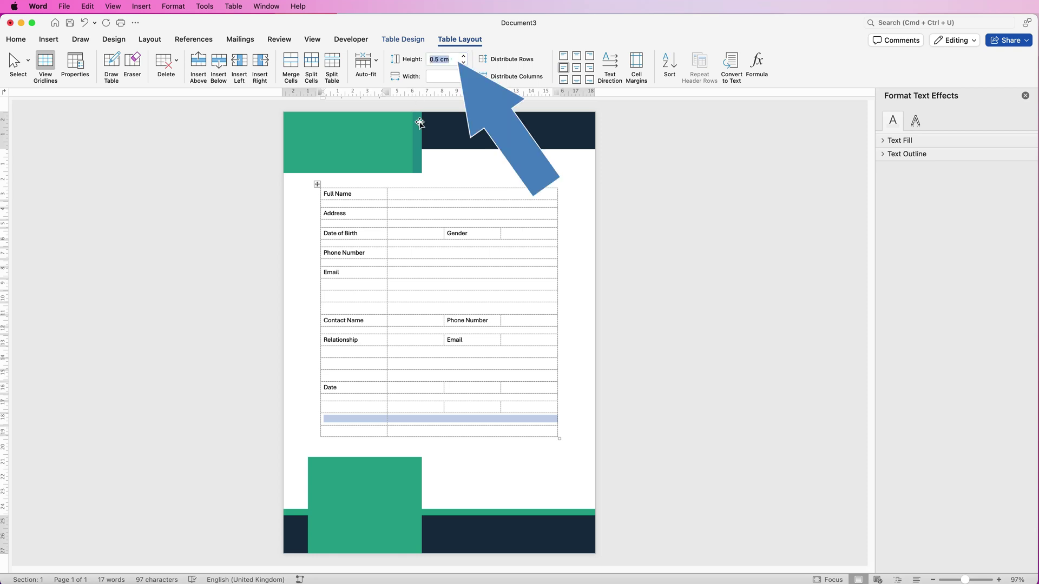
Split the bottom row's answer cell into three cells
click(397, 427)
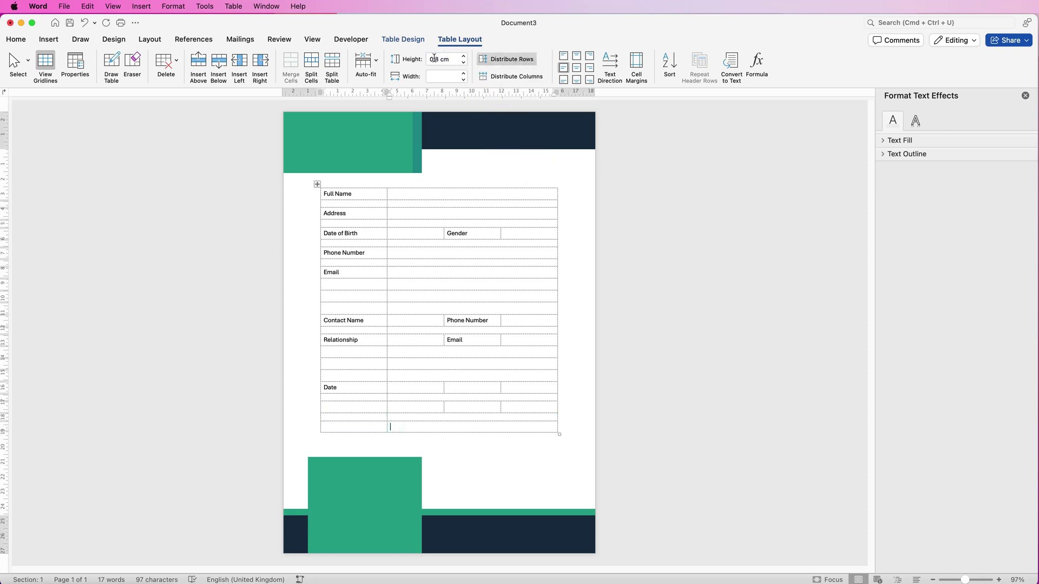
click(311, 65)
click(737, 198)
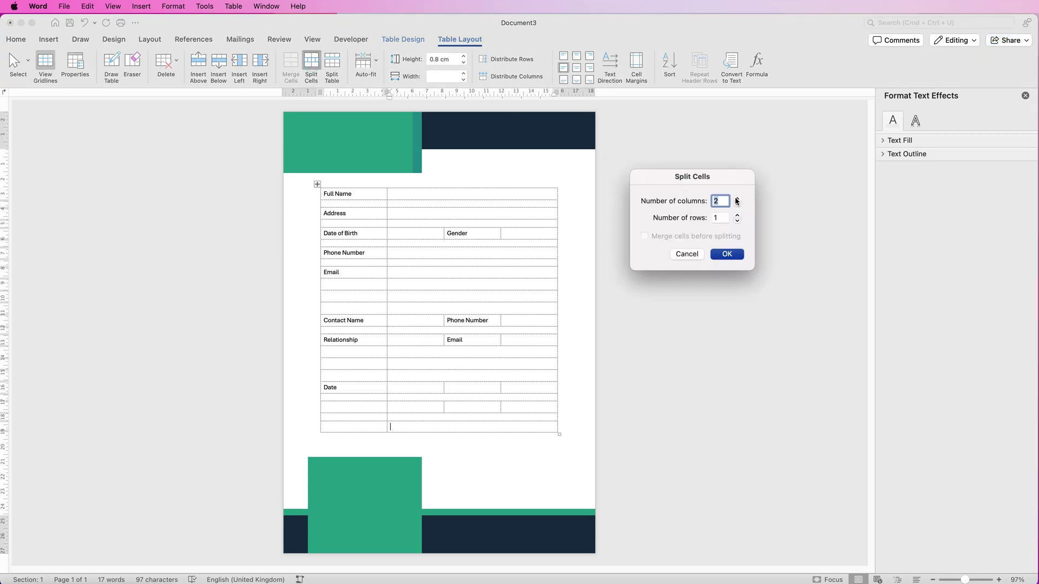
click(727, 254)
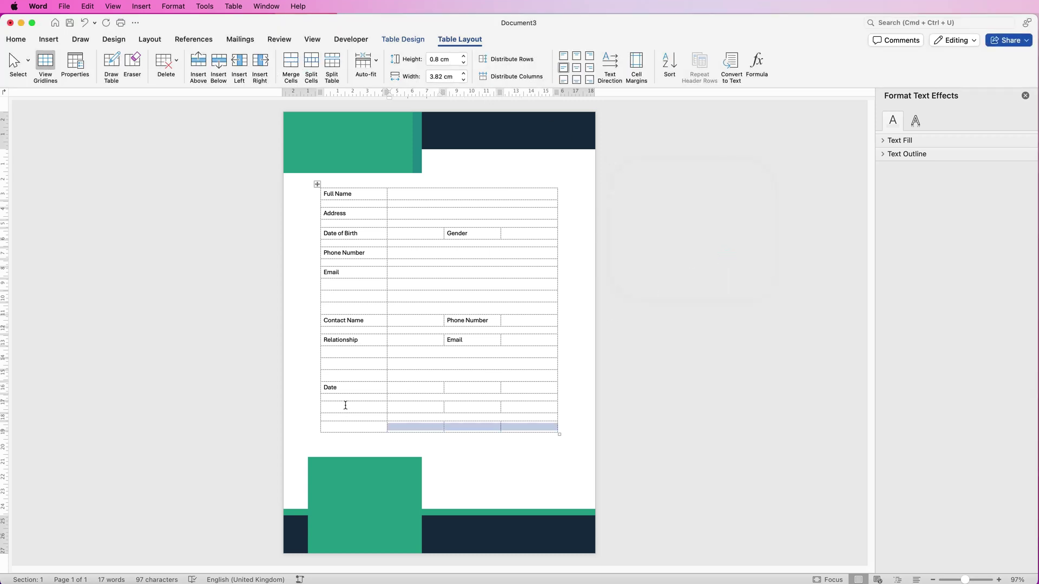
Type the labels Membership Type, Membership number, Payment Type, Staff Name and Staff Signature
click(459, 390)
text(Membership Type)
click(372, 411)
text(Membership number)
click(460, 408)
text(Payment Type)
click(347, 428)
text(Staff Name)
click(471, 428)
text(Staff Signature)
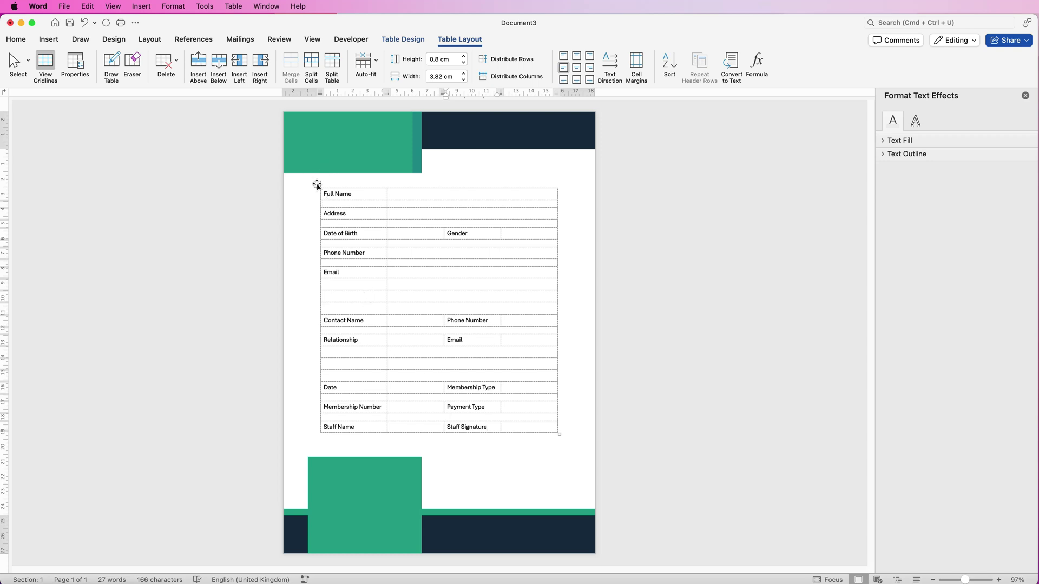
Select the whole form table and bold every label from Full Name to Staff Signature
click(317, 184)
click(16, 40)
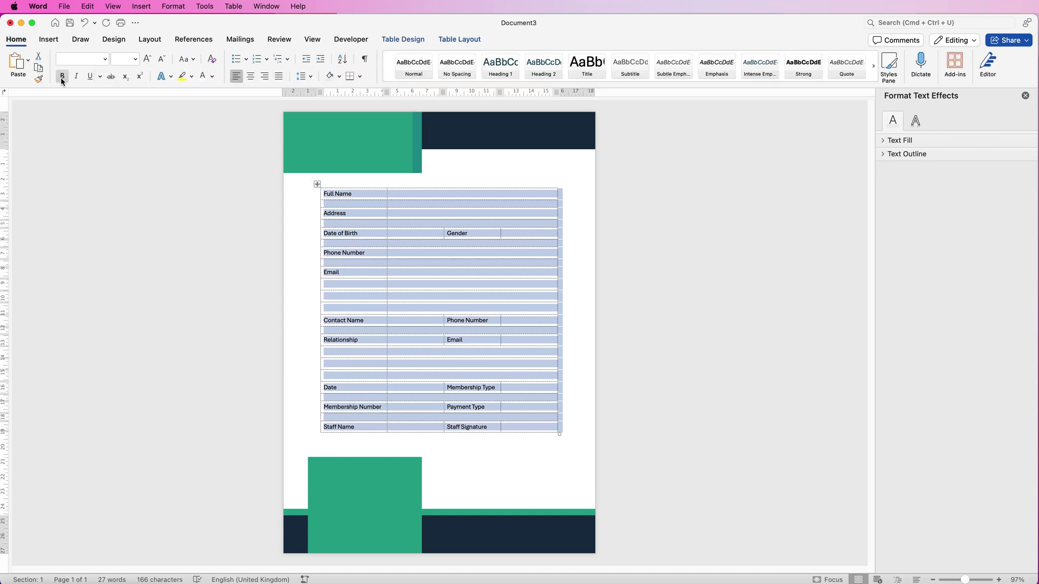
click(62, 76)
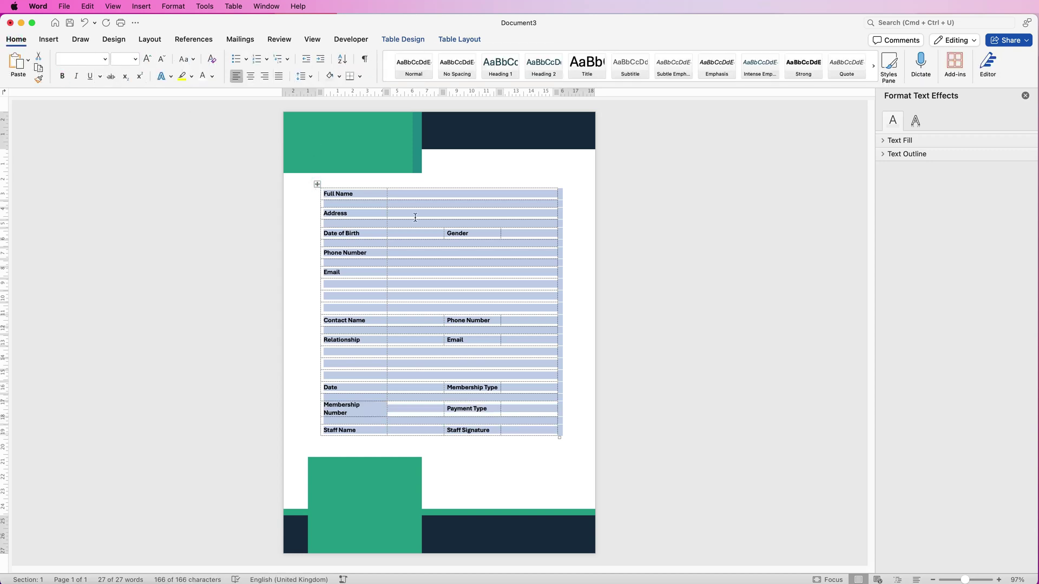
click(409, 196)
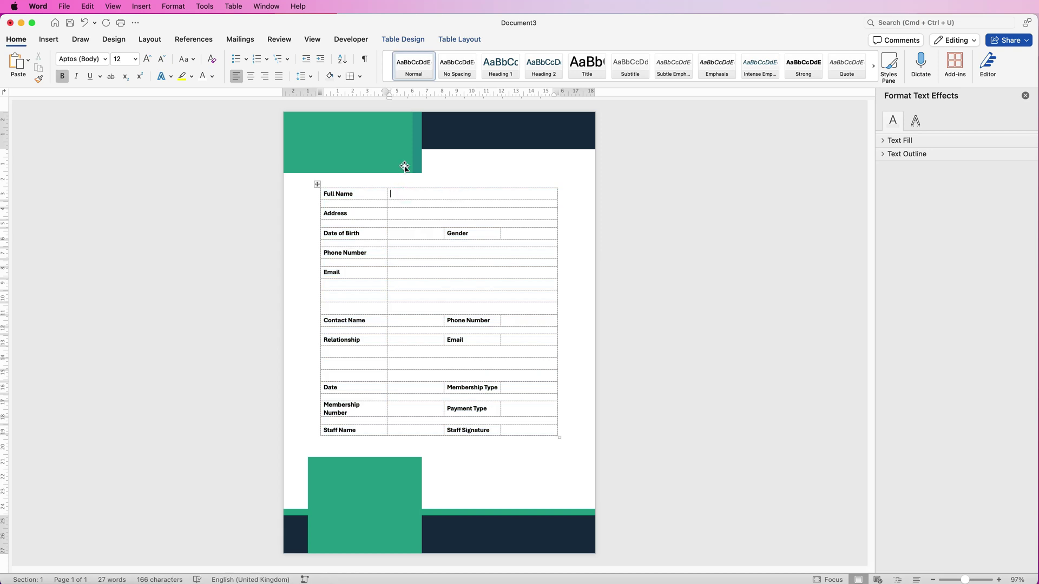
click(427, 41)
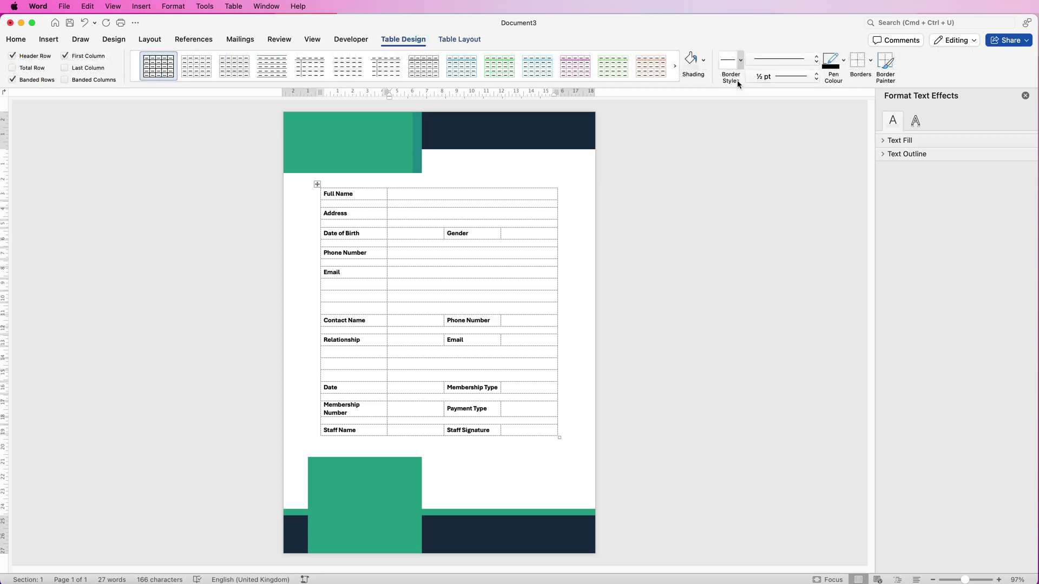
Set the border pen to ¼ pt weight in the navy colour
click(817, 78)
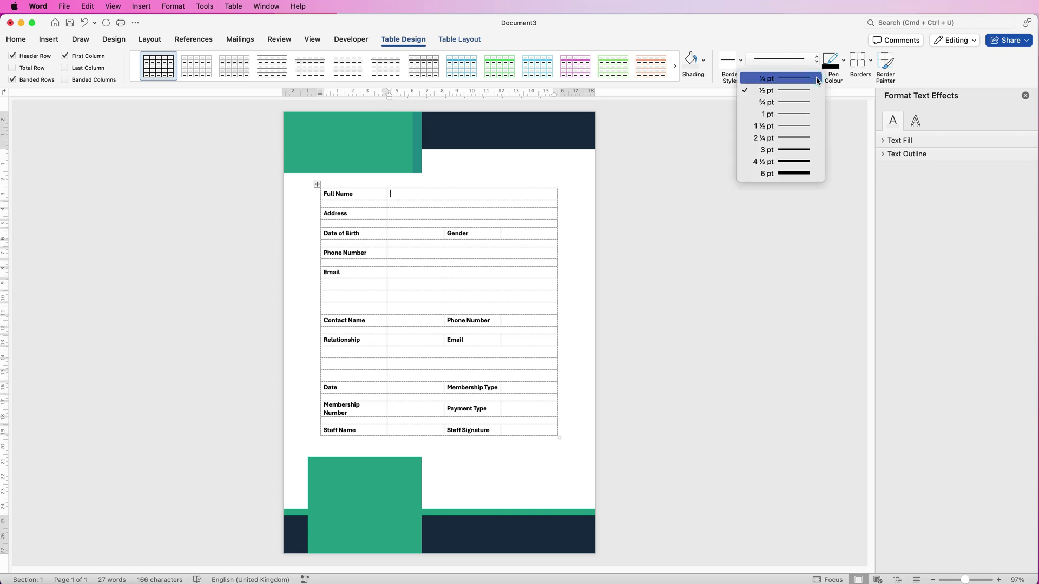
click(818, 79)
click(843, 61)
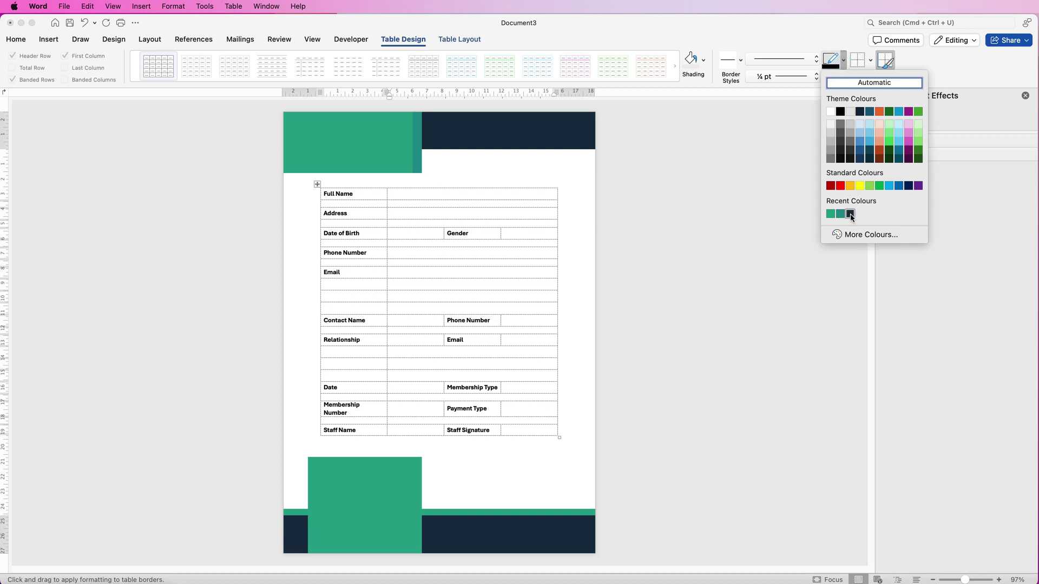
click(851, 214)
click(870, 61)
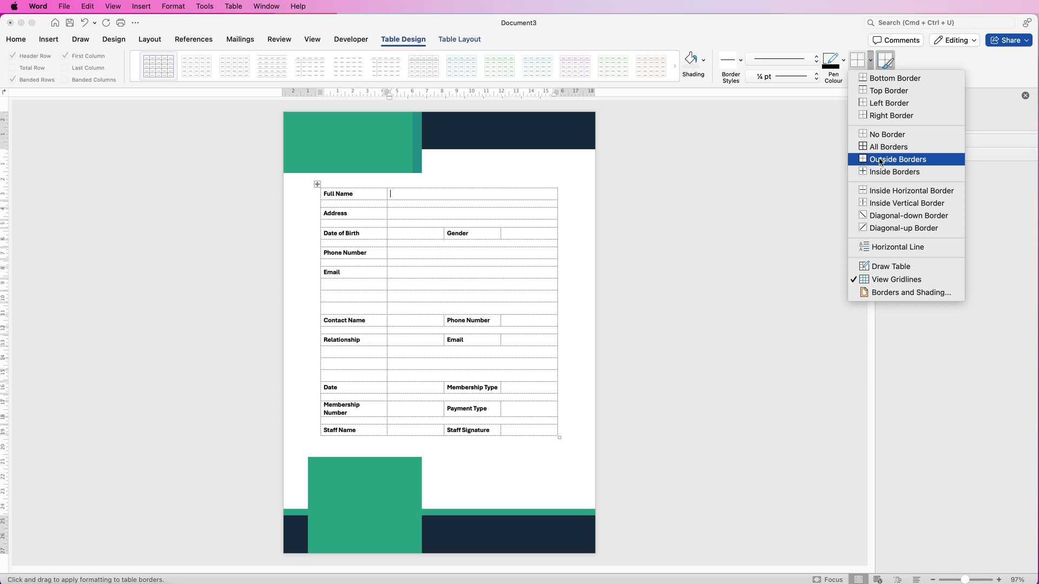
Outline the Full Name answer cell and give its label cell a bottom border
click(879, 161)
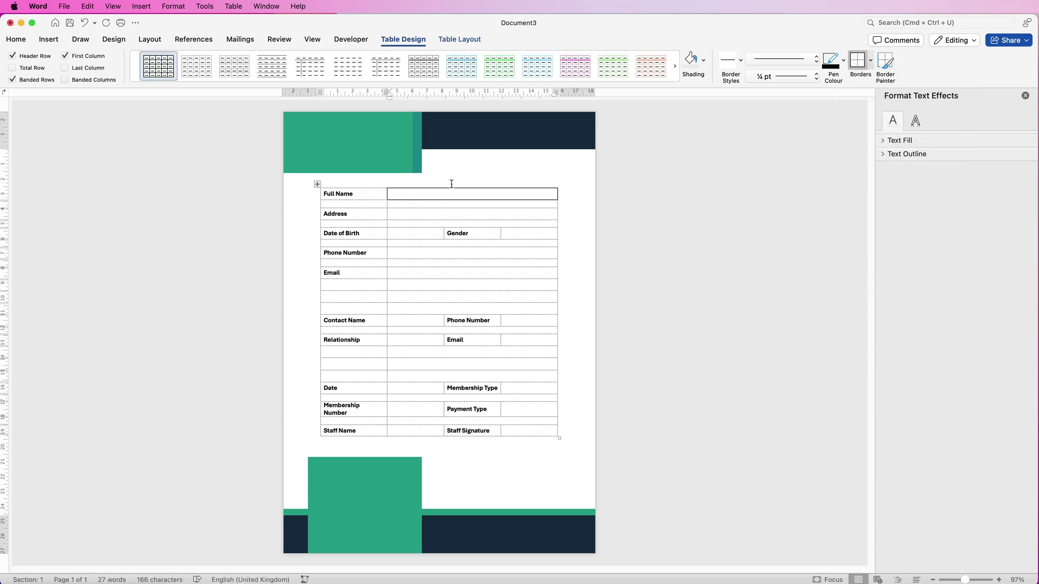
click(374, 194)
click(870, 61)
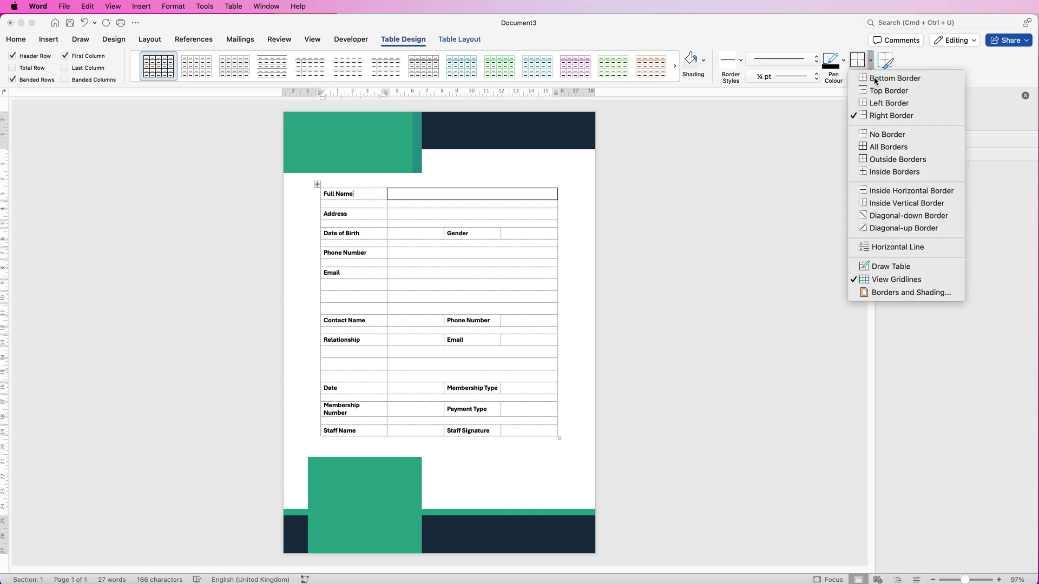
click(874, 79)
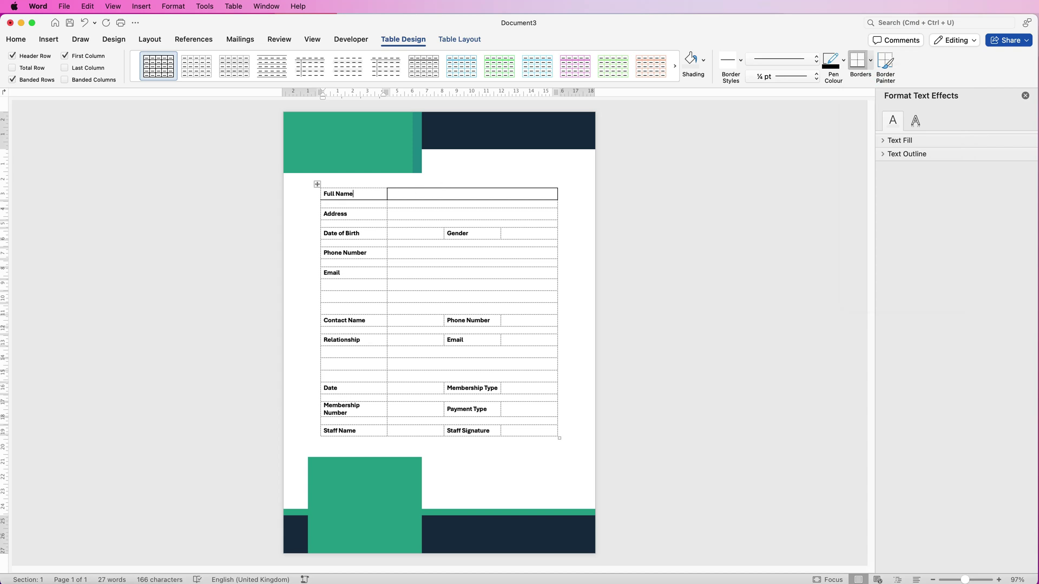
Shift the reference form window left and outline the Address answer cell
key(super+grave)
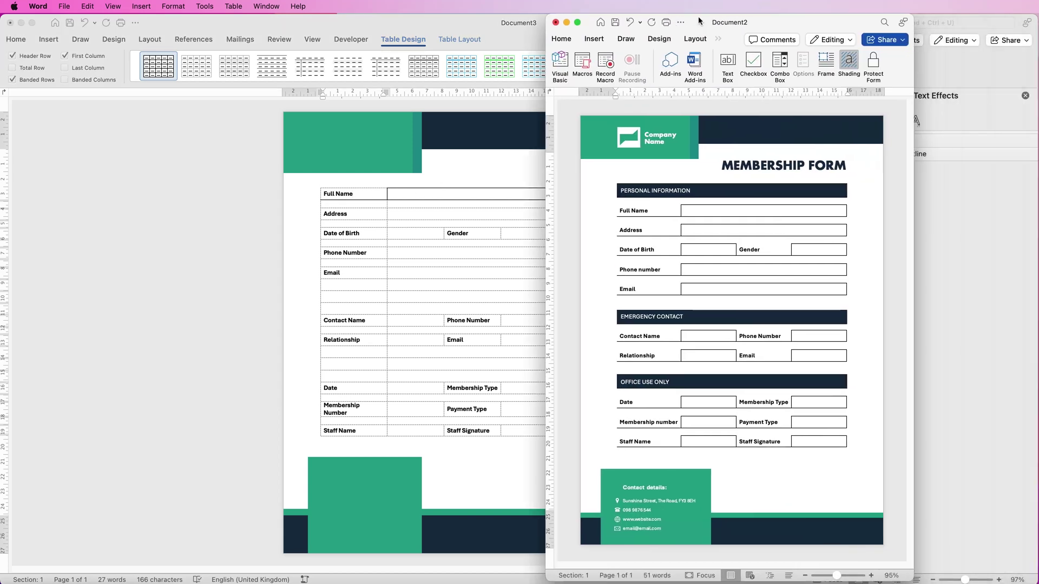
drag(697, 19, 760, 18)
click(410, 213)
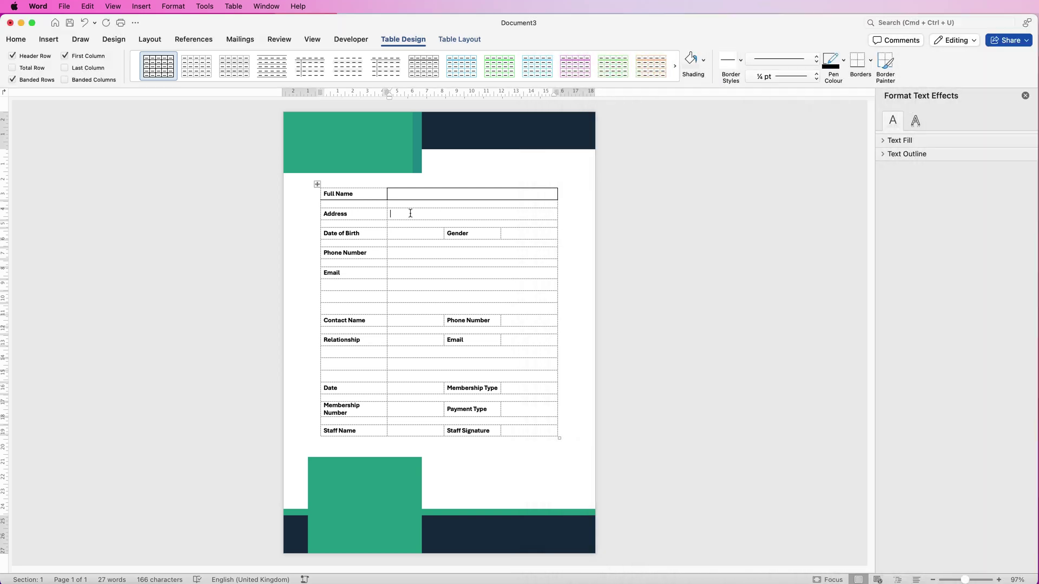
click(871, 62)
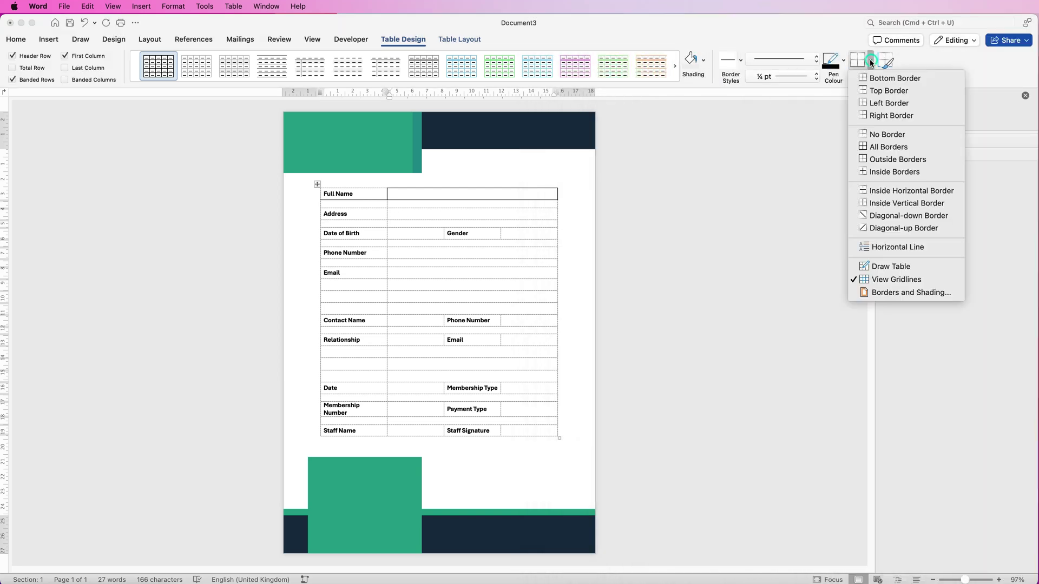
click(877, 162)
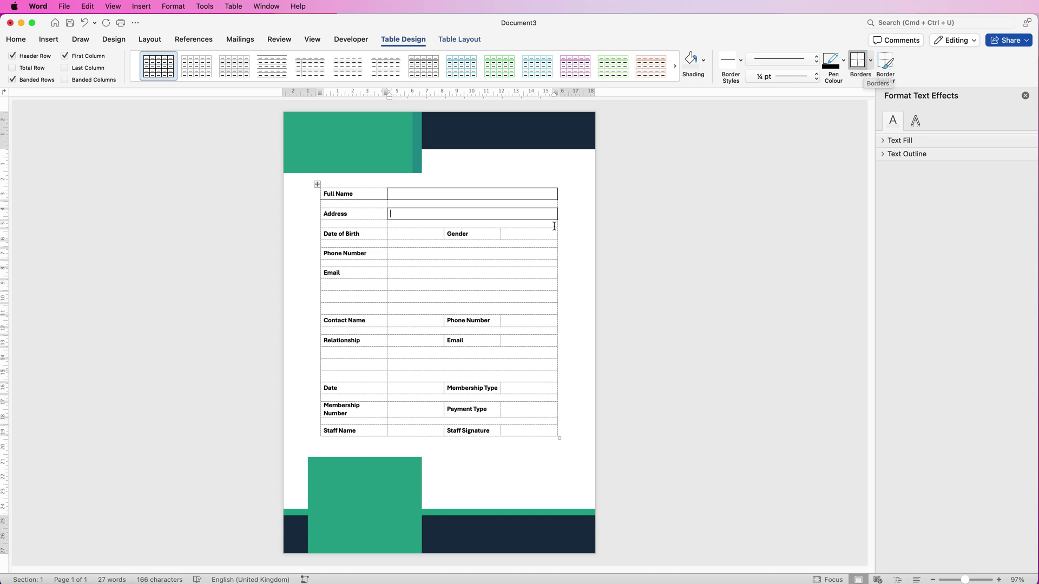
Outline the Gender, Date of Birth, Phone Number and Email answer cells
click(860, 61)
click(427, 236)
click(861, 61)
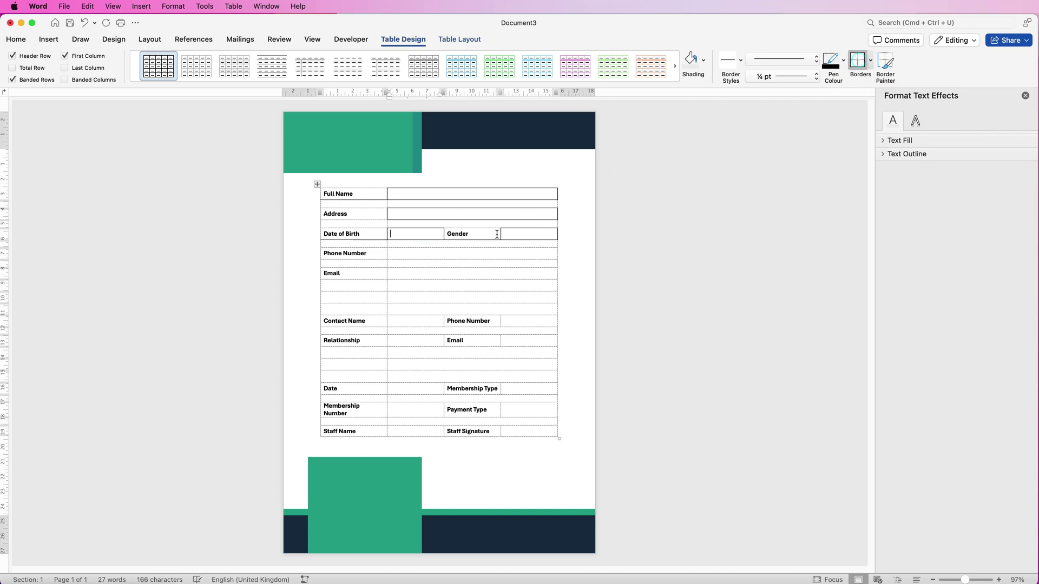
click(481, 253)
click(860, 61)
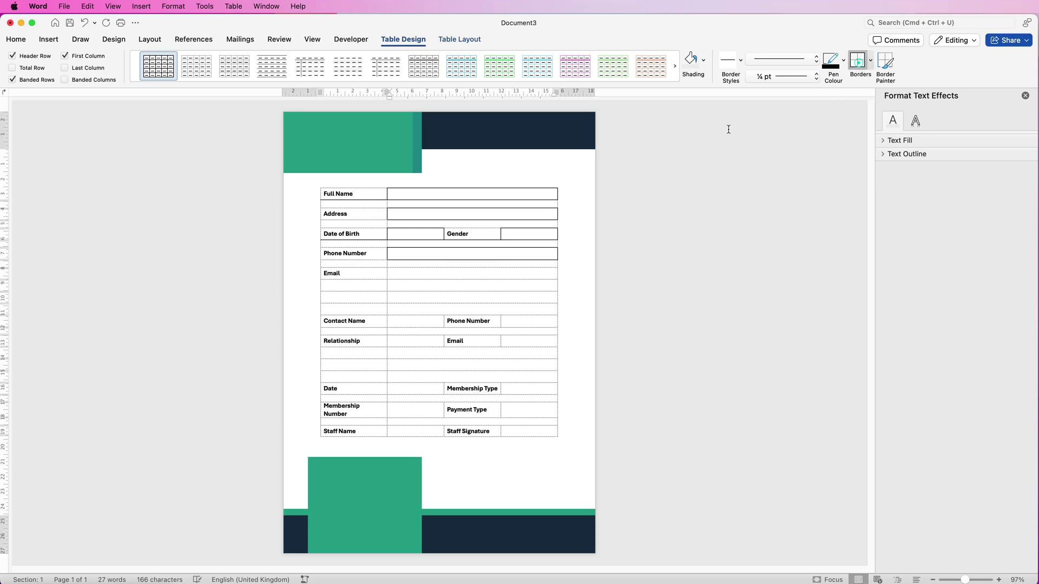
click(434, 274)
click(861, 61)
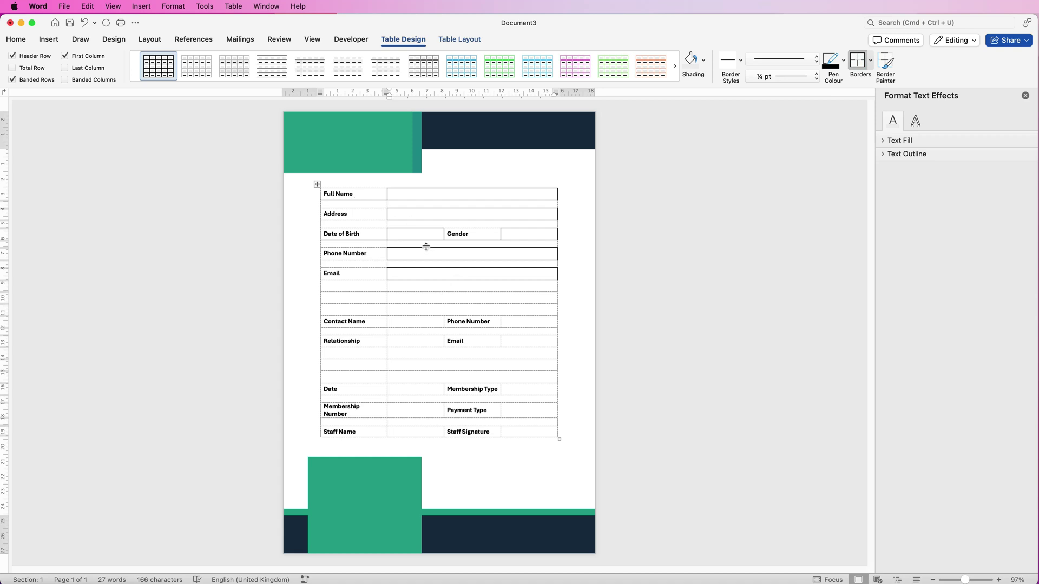
Outline the remaining answer cells from Contact Name down to Staff Signature
click(503, 323)
click(858, 61)
click(526, 413)
click(528, 432)
click(858, 61)
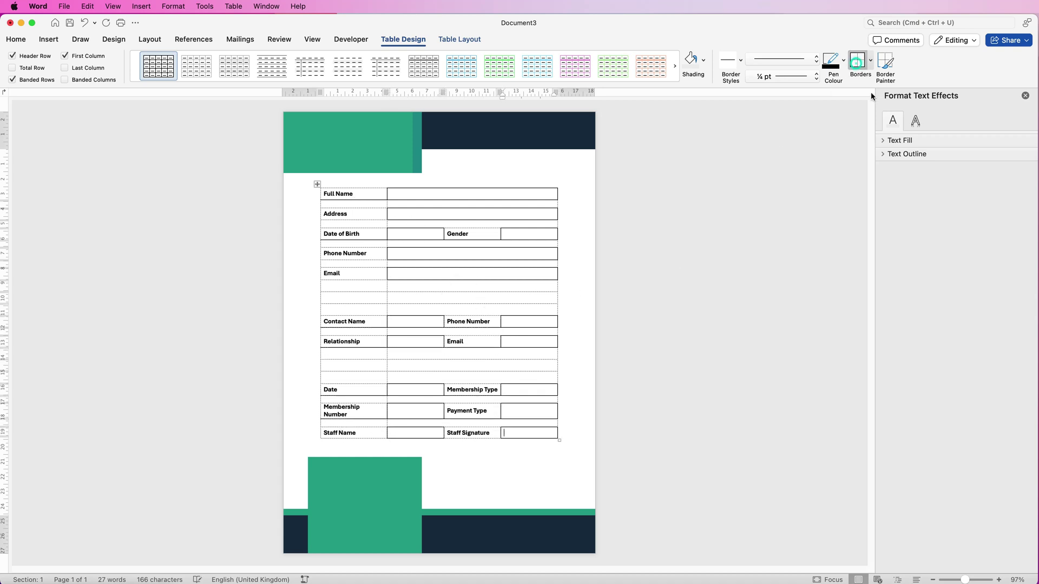
click(871, 59)
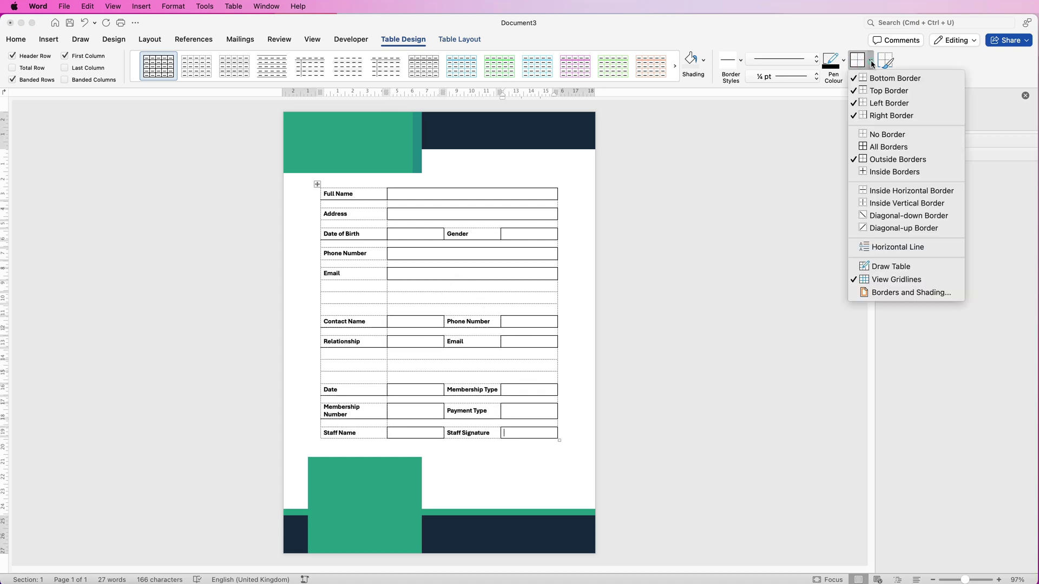
Turn off the table gridlines and add a bottom border to the Address label cell
click(875, 280)
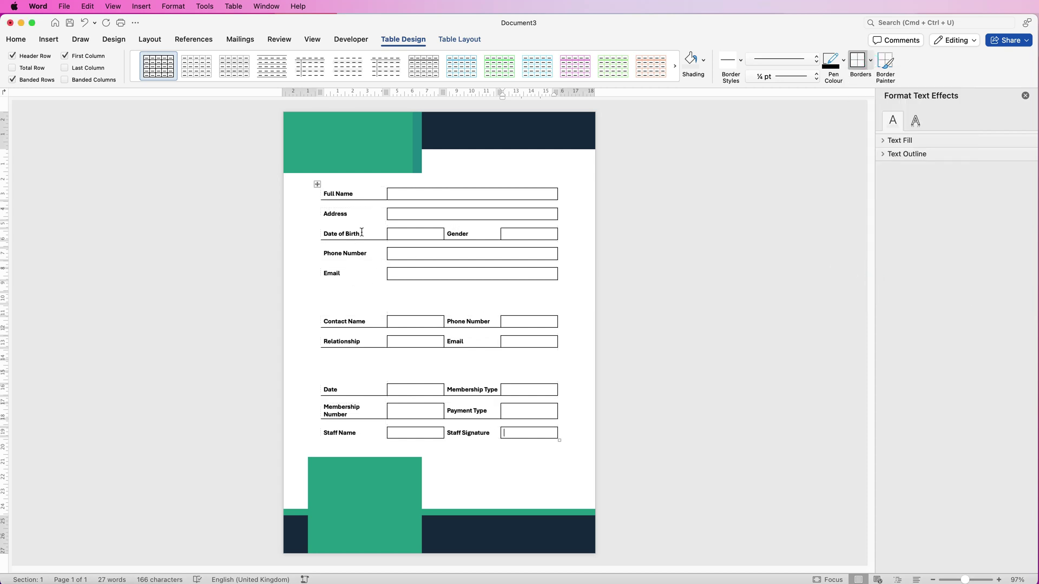
click(353, 214)
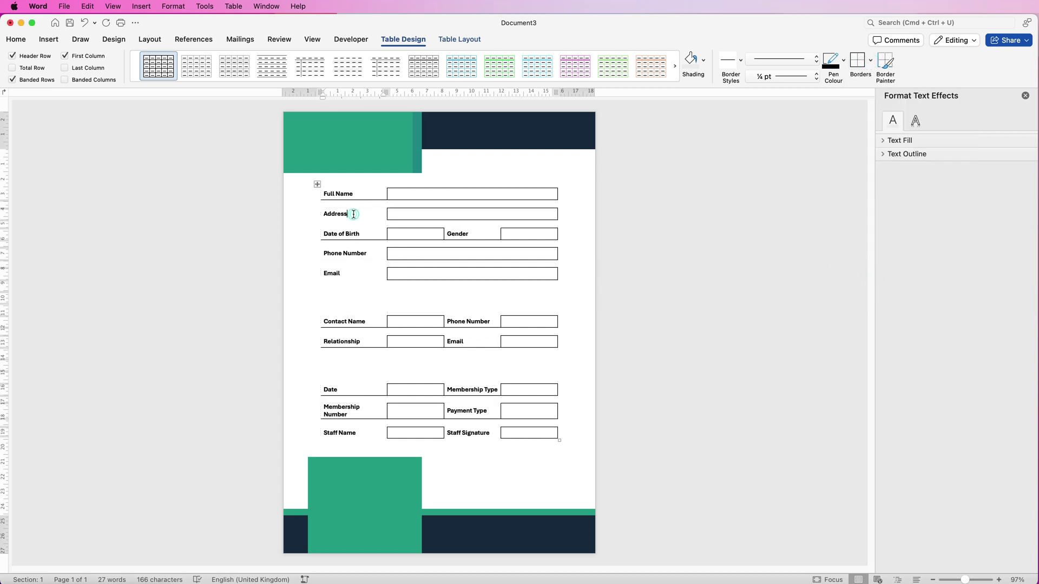
click(871, 61)
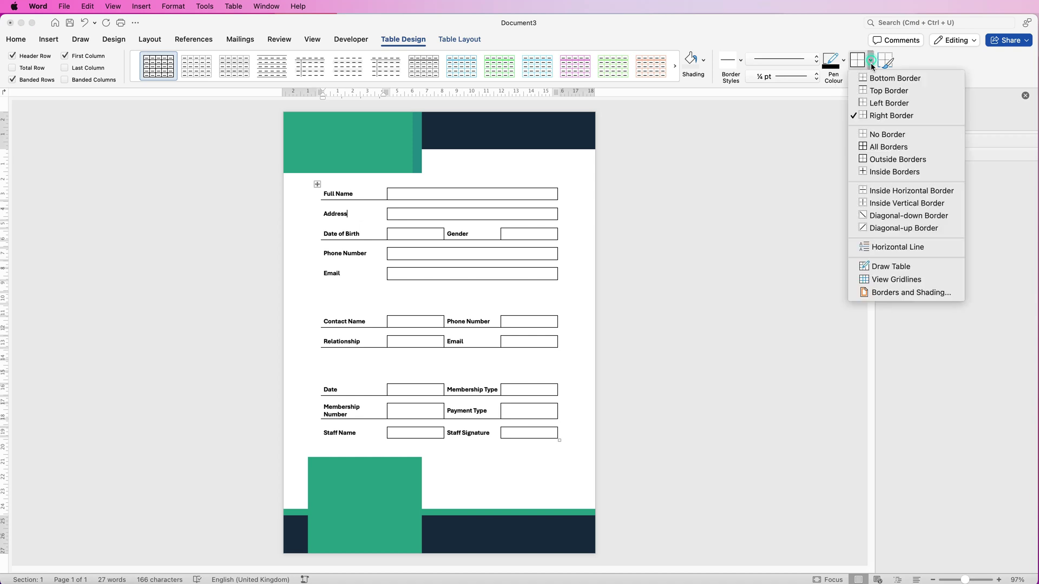
click(878, 80)
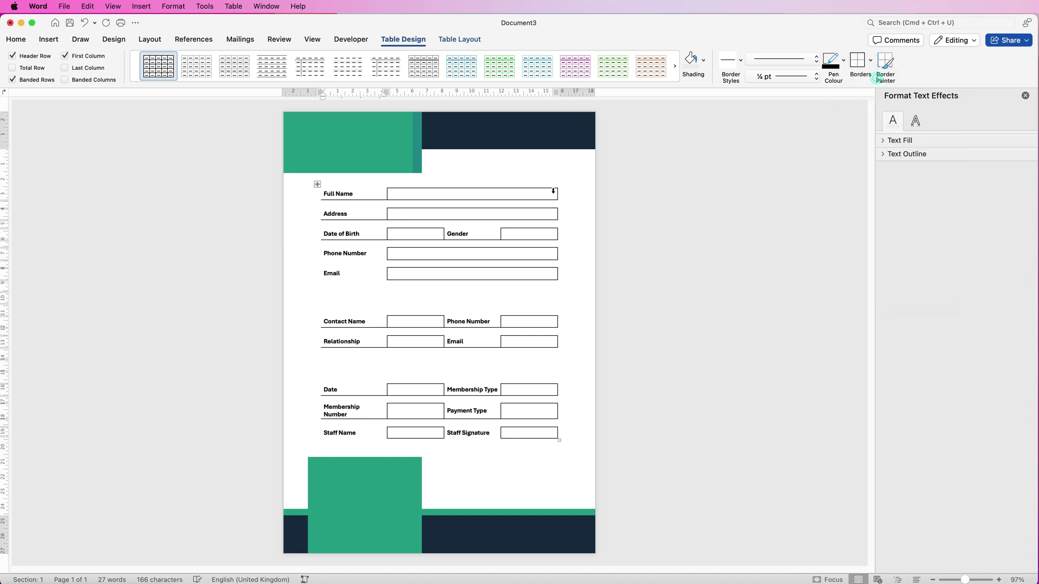
Underline the Phone Number and Email labels, then widen the label column so Membership Number fits
click(356, 253)
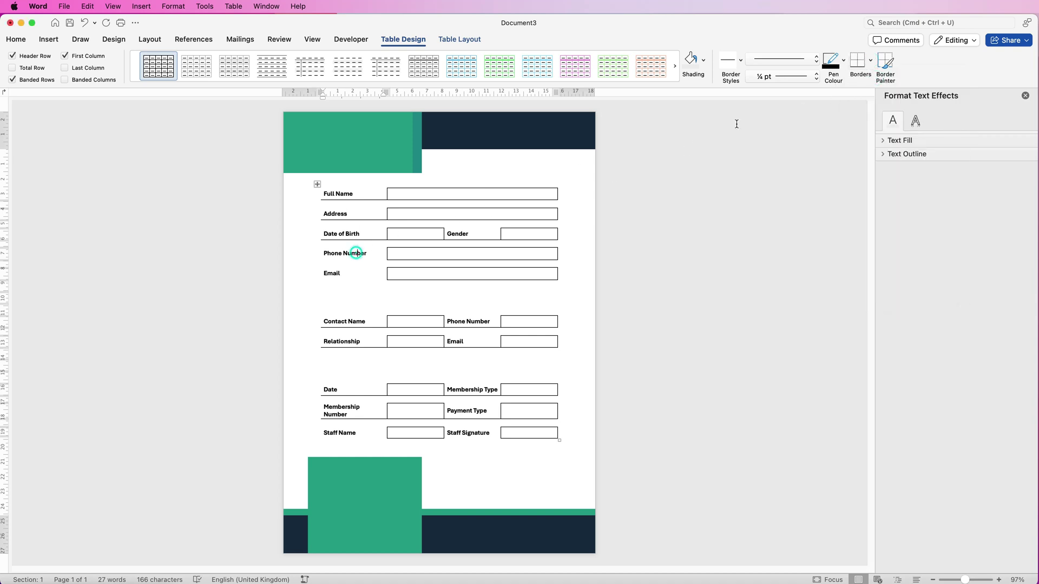
click(857, 61)
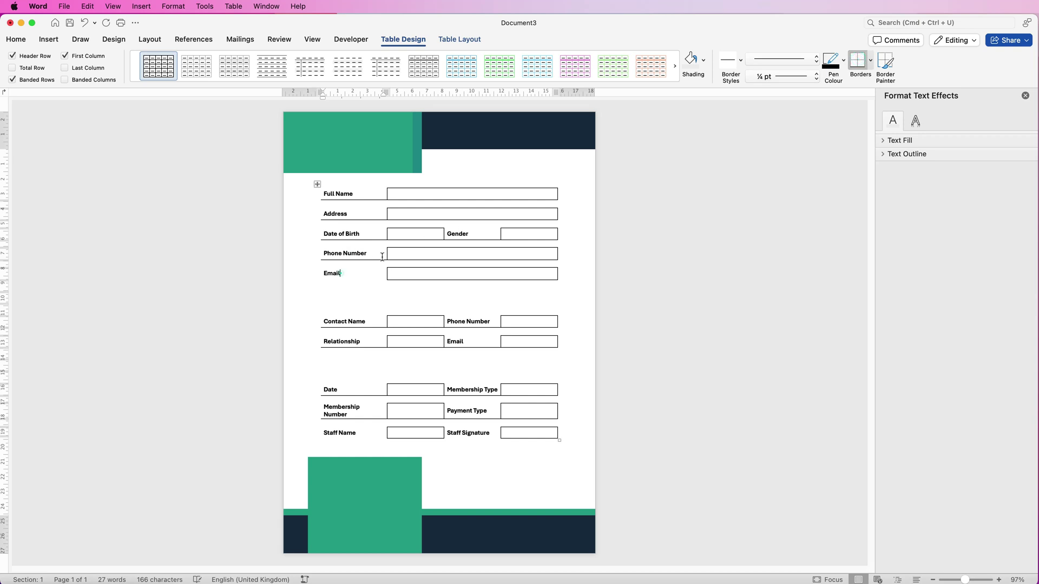
click(857, 61)
click(371, 409)
drag(386, 193, 389, 193)
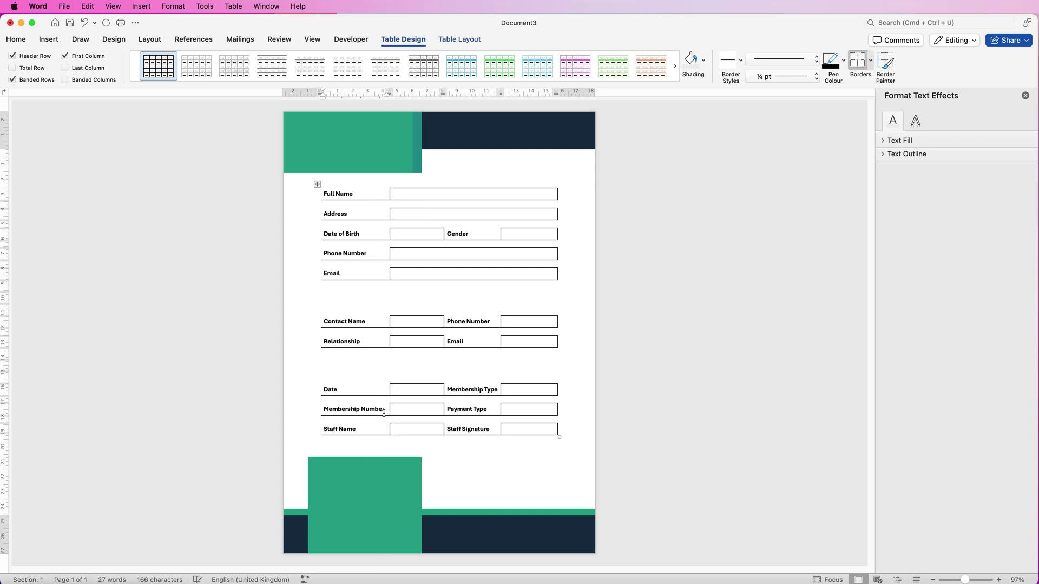
Add an empty line above the table, checking the reference form
click(468, 162)
key(Return)
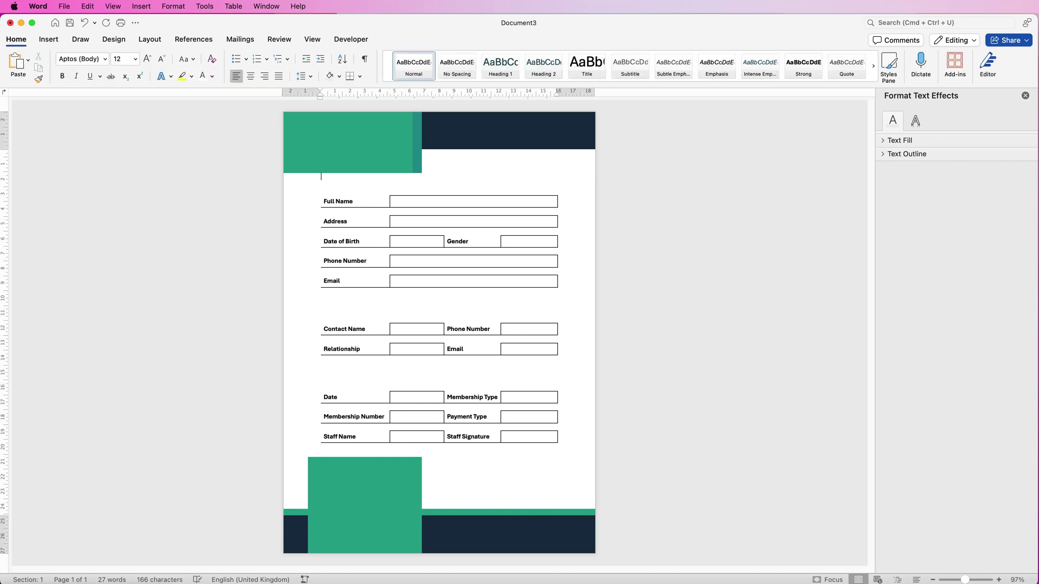
key(super+grave)
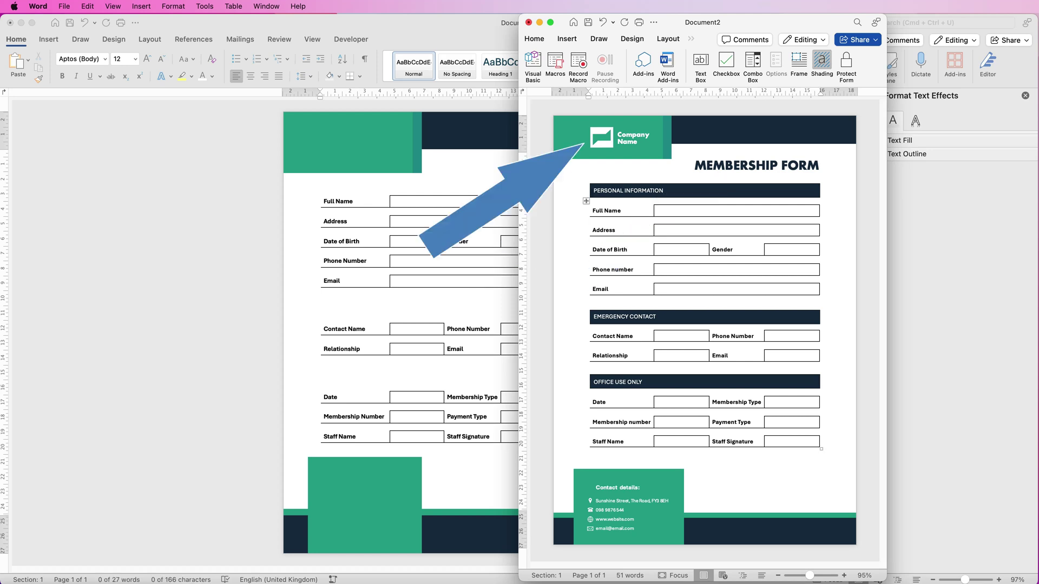
key(super+grave)
Draw a table-wide text box above the table reading PERSONAL INFORMATION, trimmed to fit
click(49, 39)
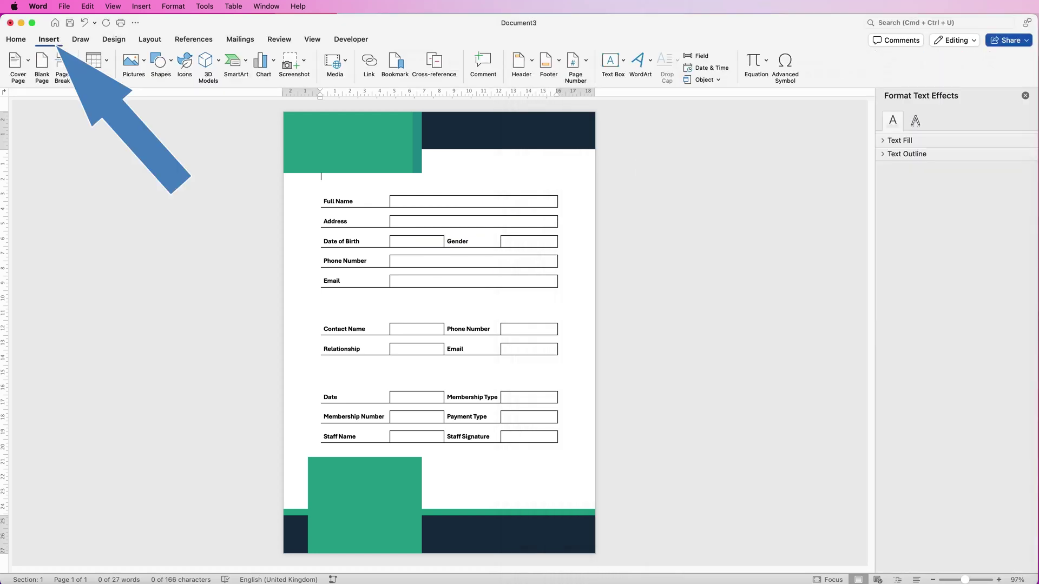
click(613, 60)
click(649, 78)
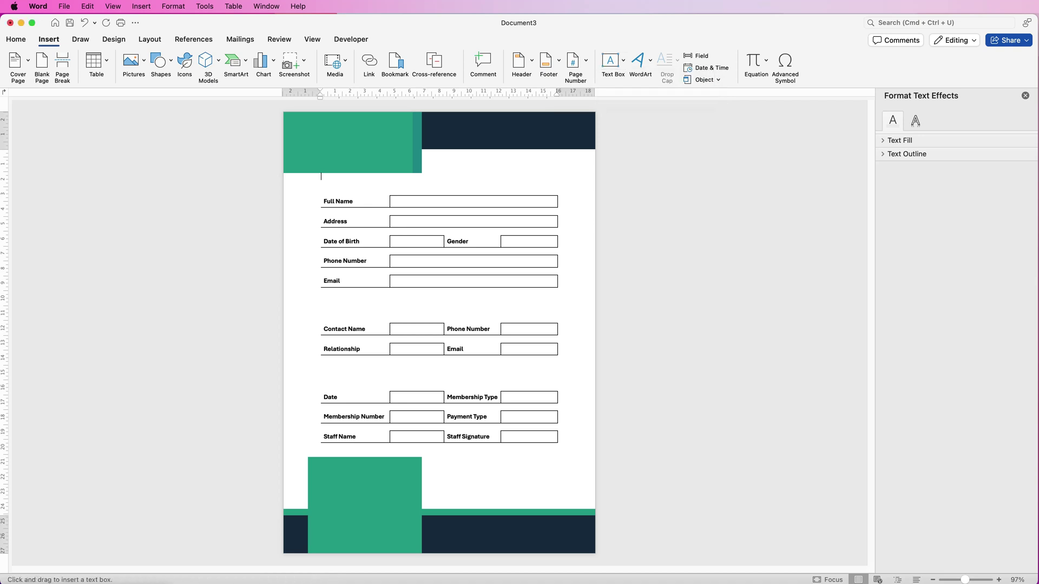
drag(327, 173, 558, 192)
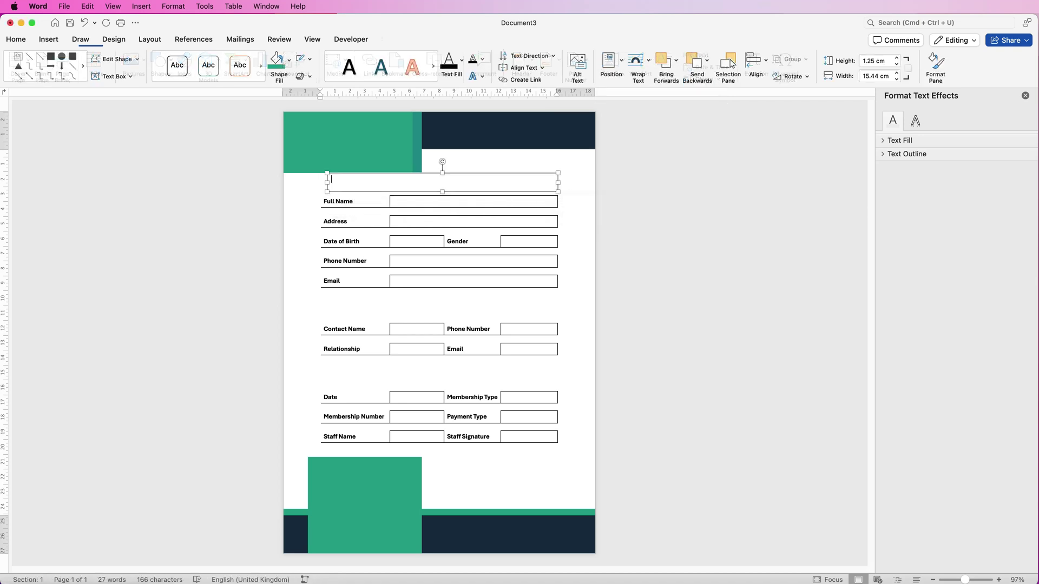
drag(327, 192, 321, 192)
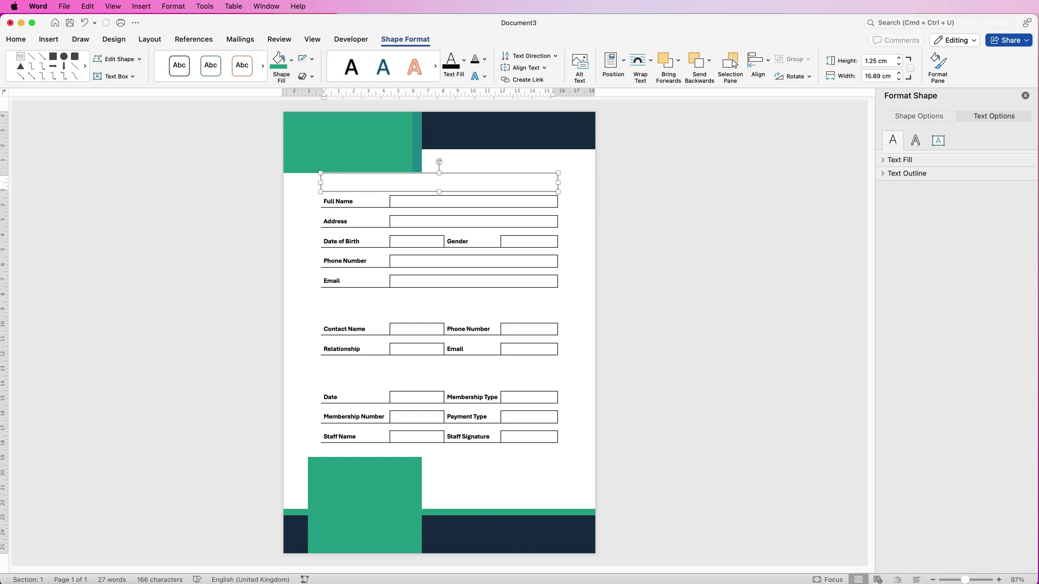
text(PERSONAL INFORMATION)
drag(440, 176, 439, 177)
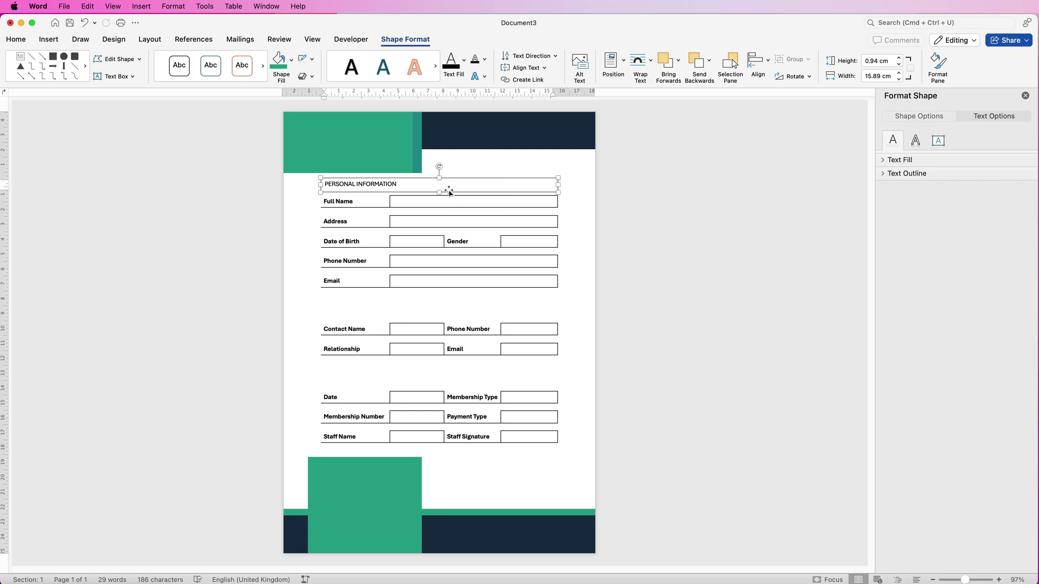
Set the PERSONAL INFORMATION text box's top inner margin to 0.2 cm
click(370, 191)
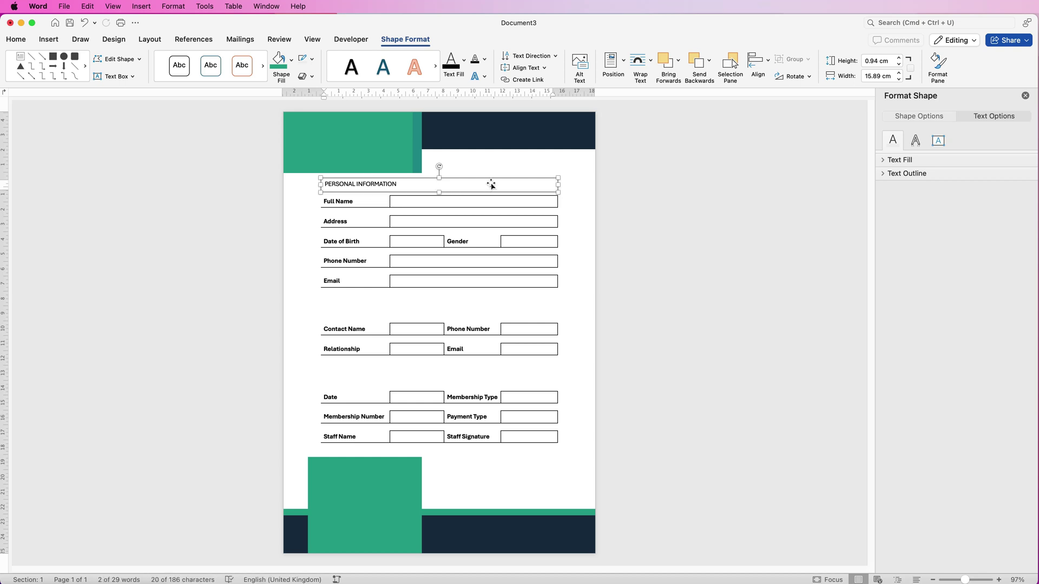
click(938, 65)
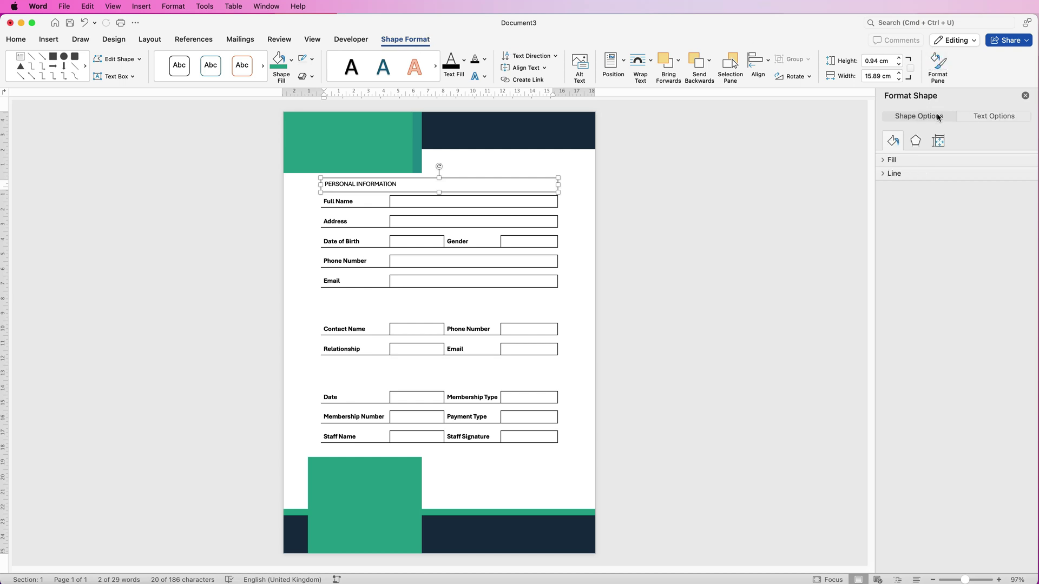
click(938, 142)
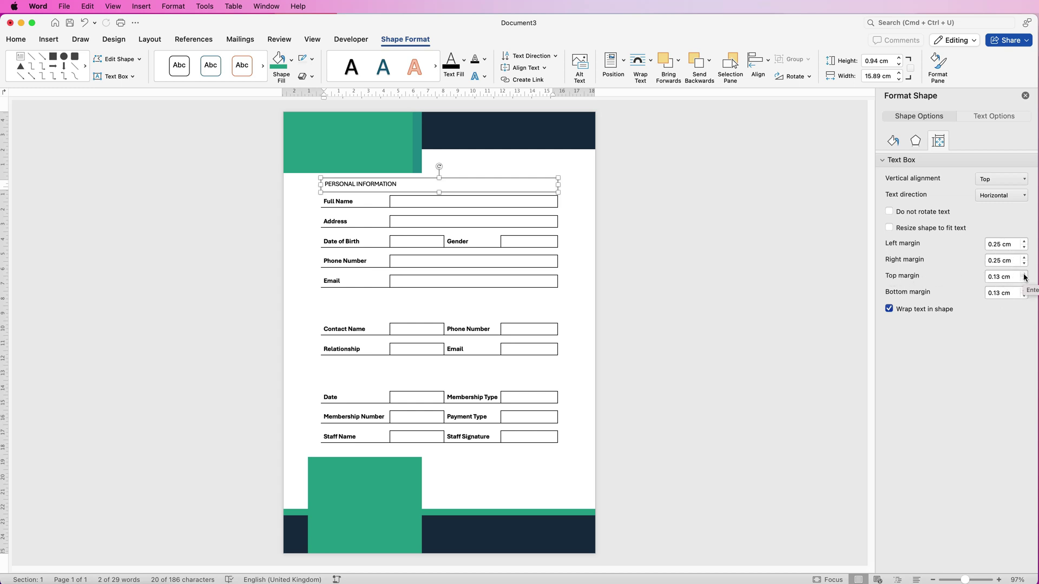
click(1024, 274)
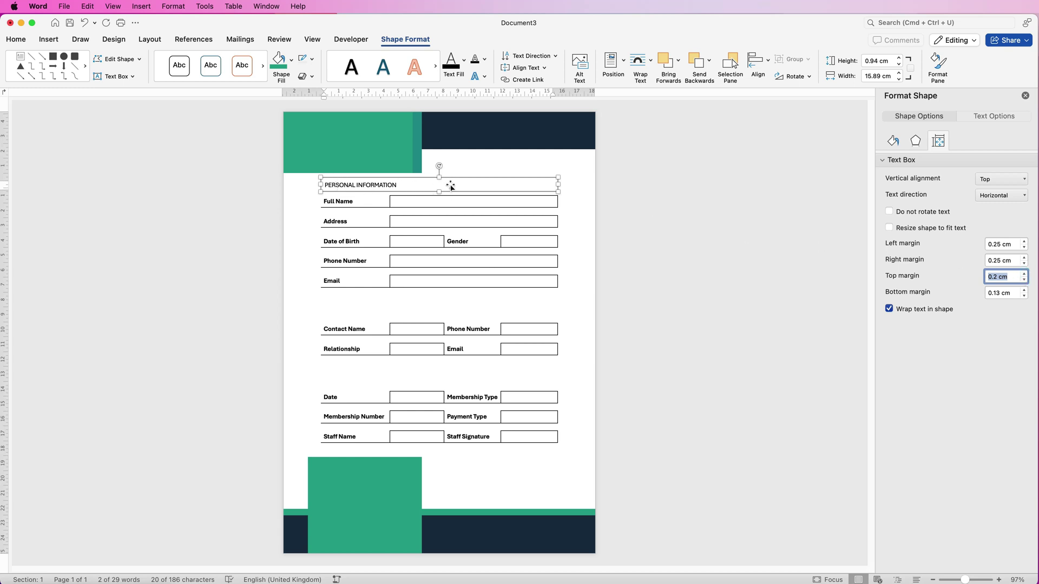
click(581, 189)
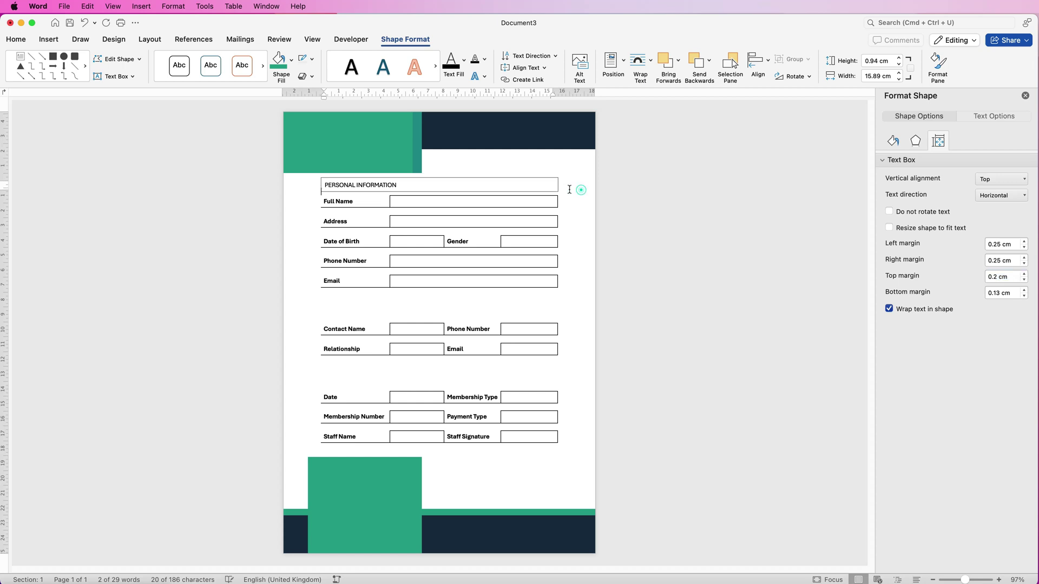
click(464, 185)
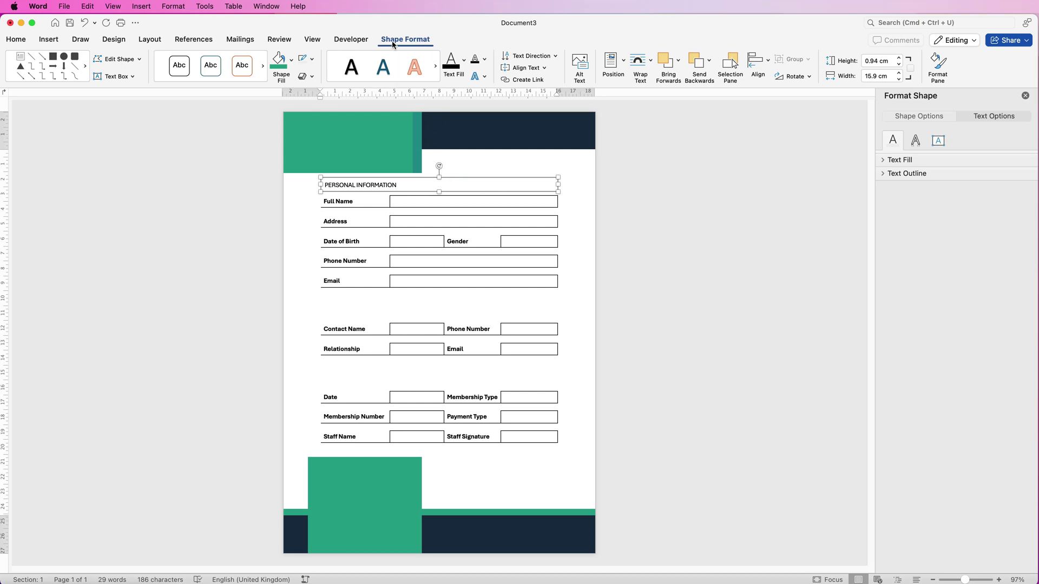
Remove the heading box's outline and fill it with dark navy
click(313, 60)
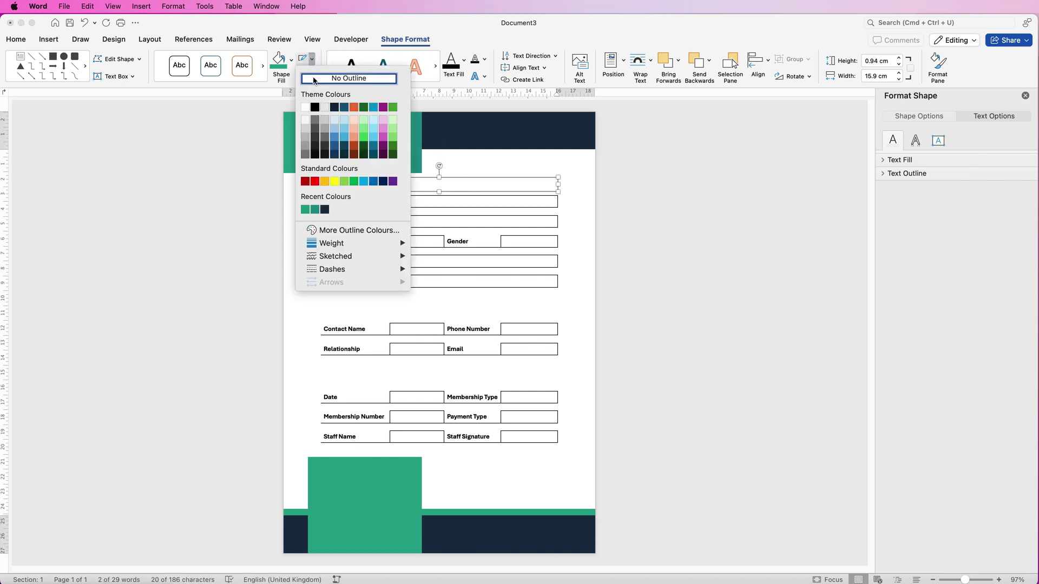
click(314, 79)
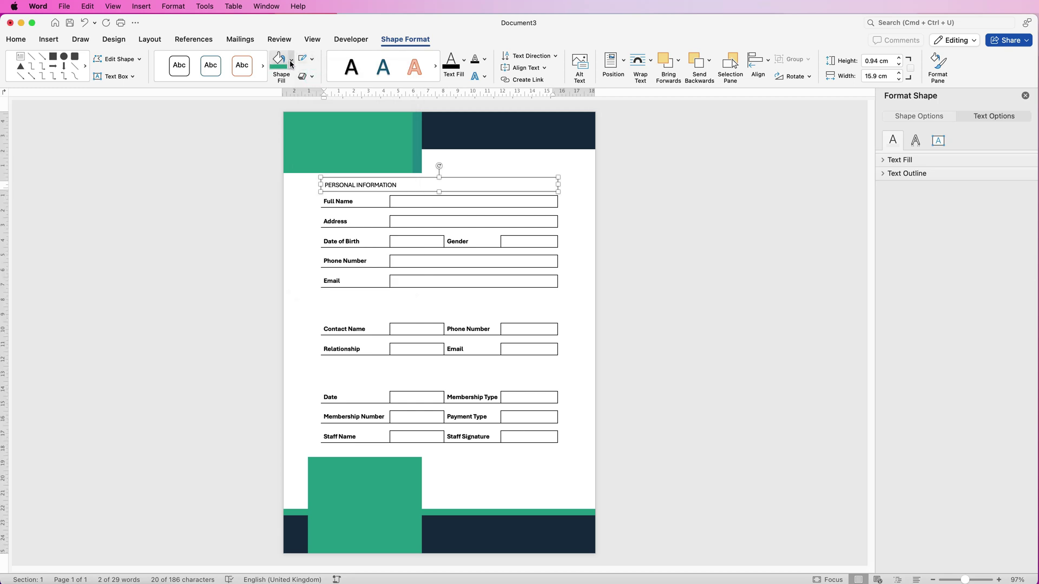
click(291, 60)
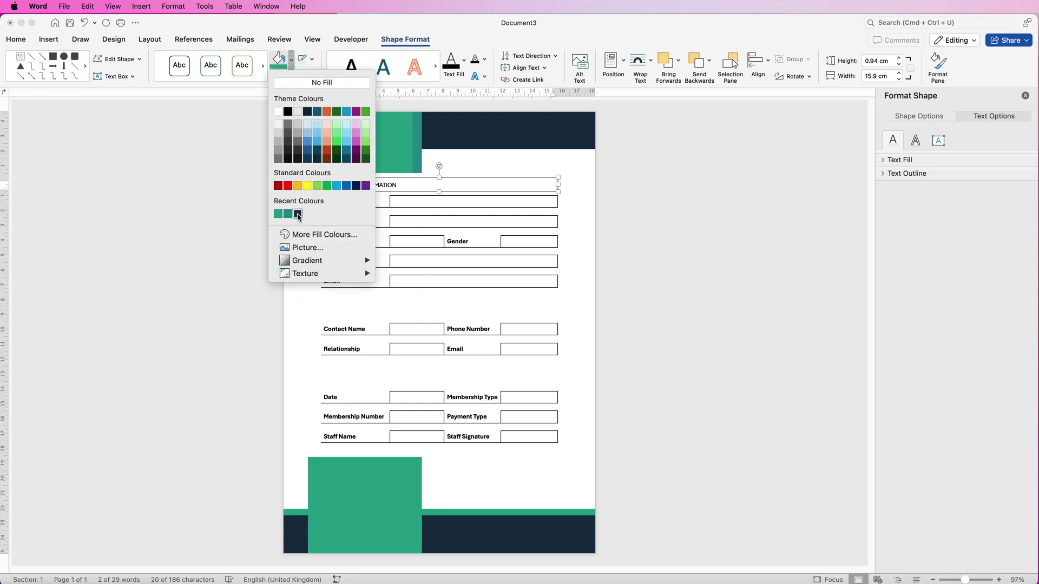
click(298, 215)
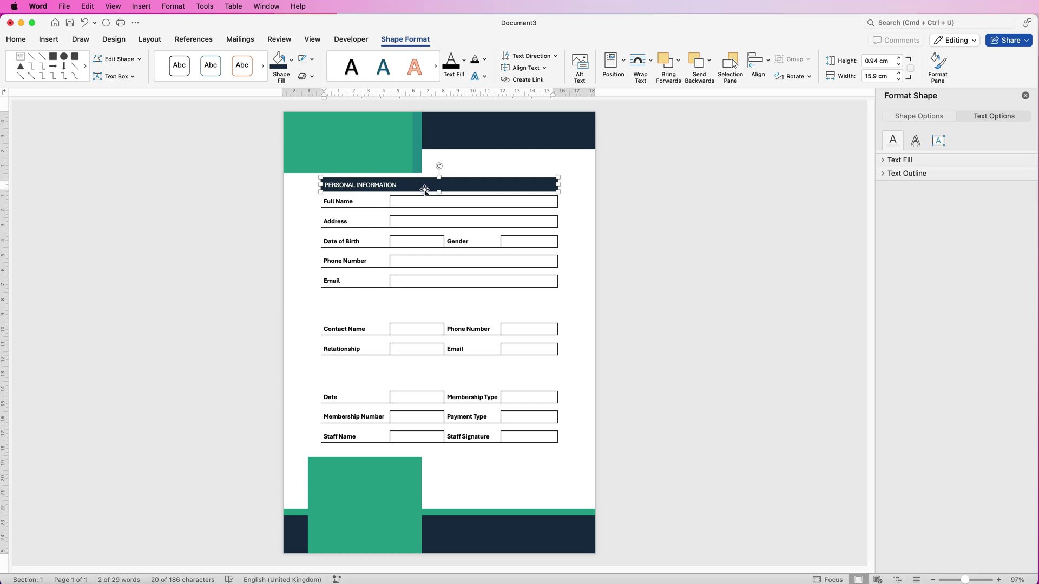
click(503, 184)
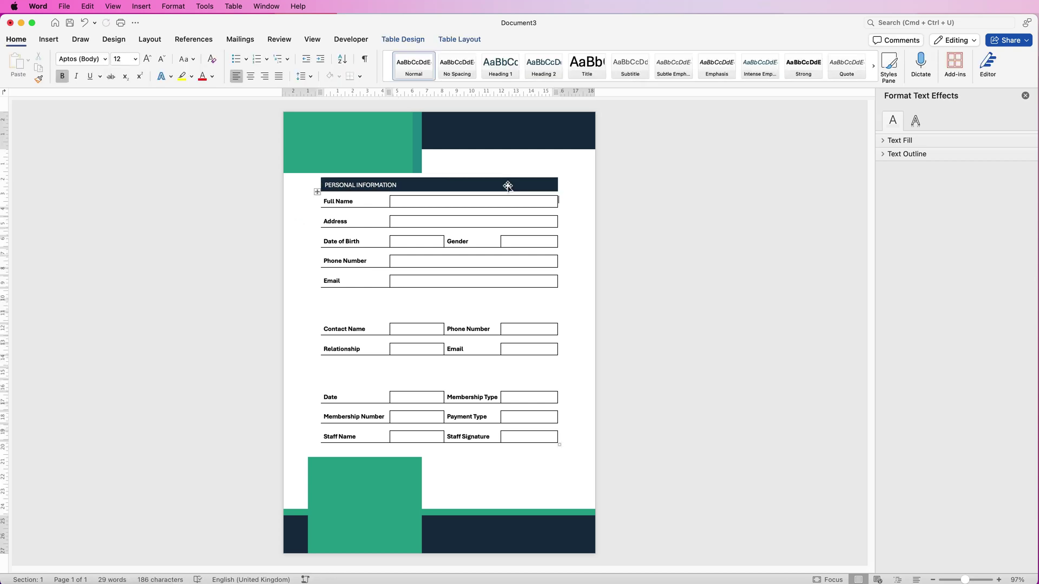
Add a line above the table and drag-copy the banner above the Contact Name row
click(487, 161)
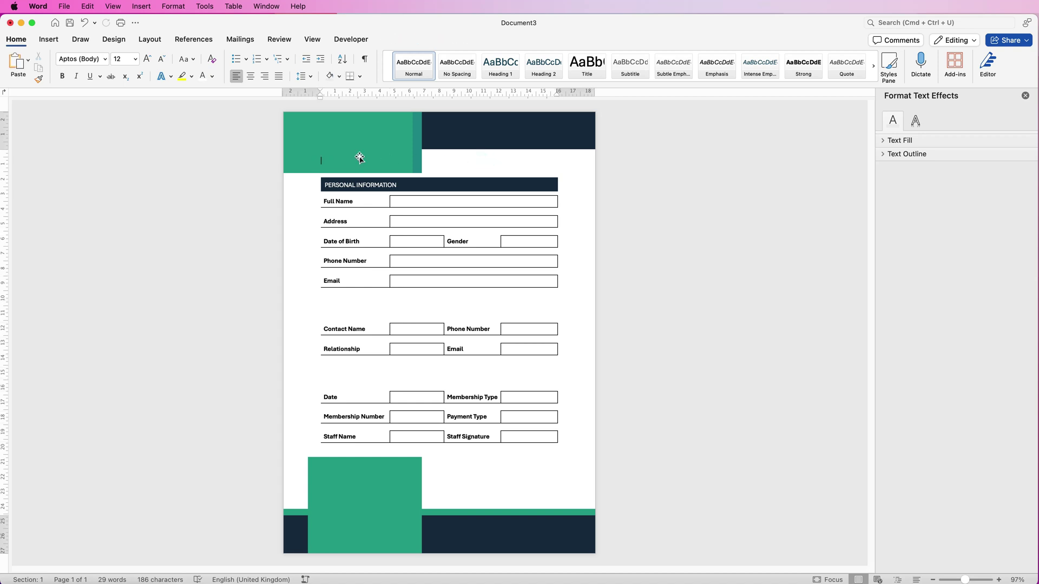
key(Return)
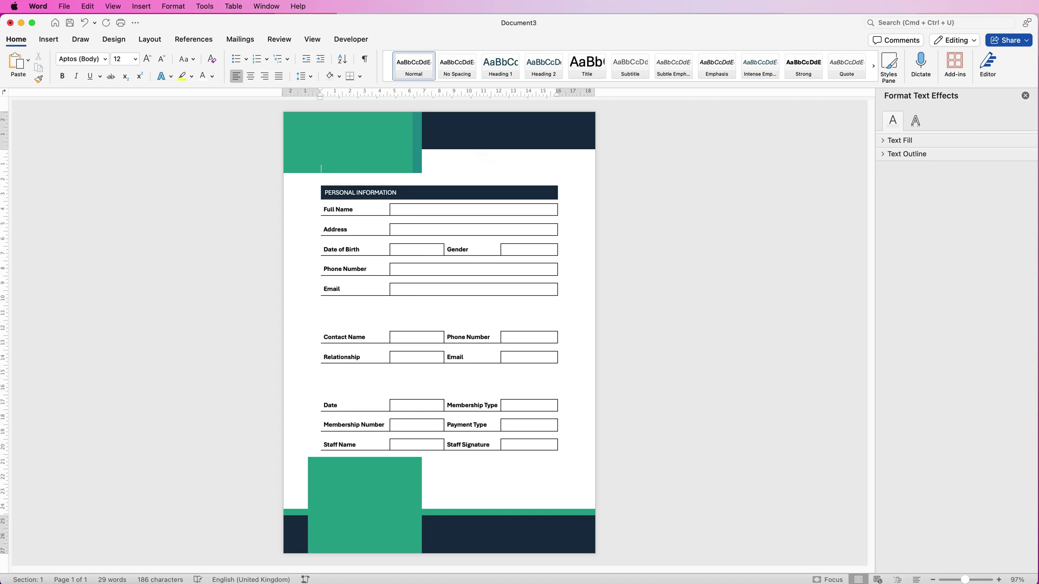
click(379, 193)
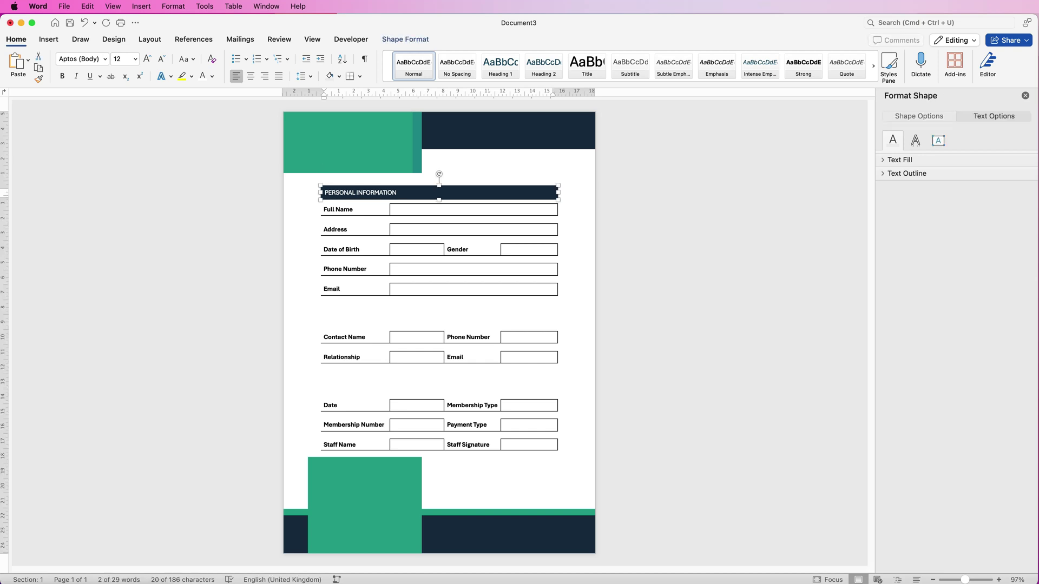
drag(427, 193, 427, 384)
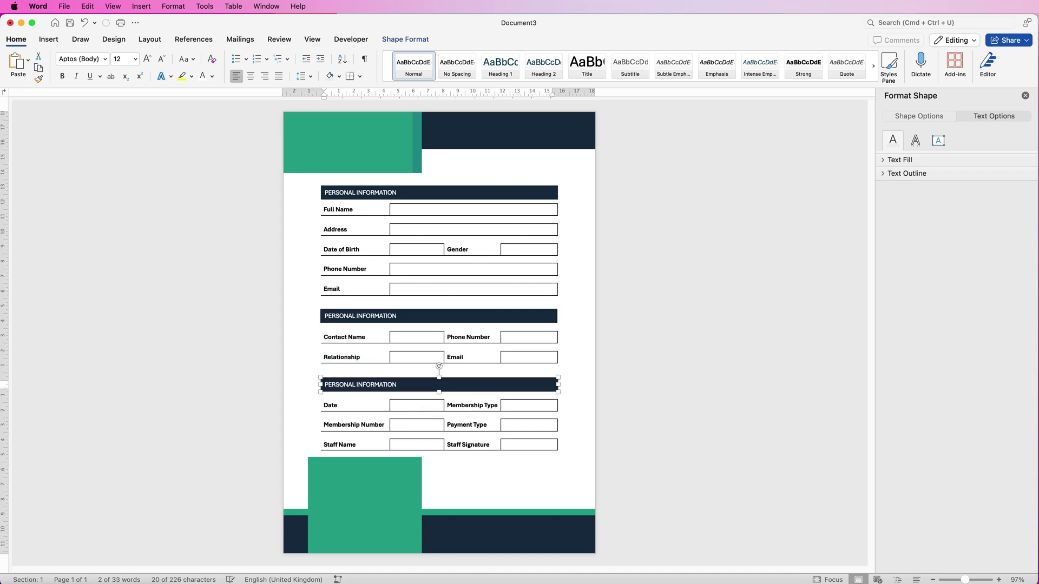
Select all three banners and check the Align options without applying any
shift+click(427, 316)
shift+click(427, 192)
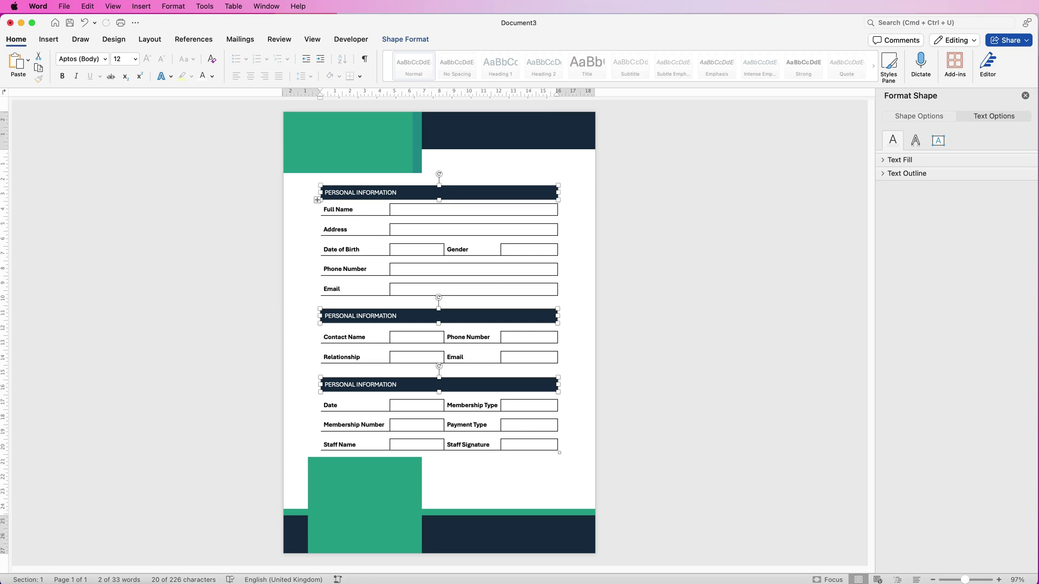
click(405, 39)
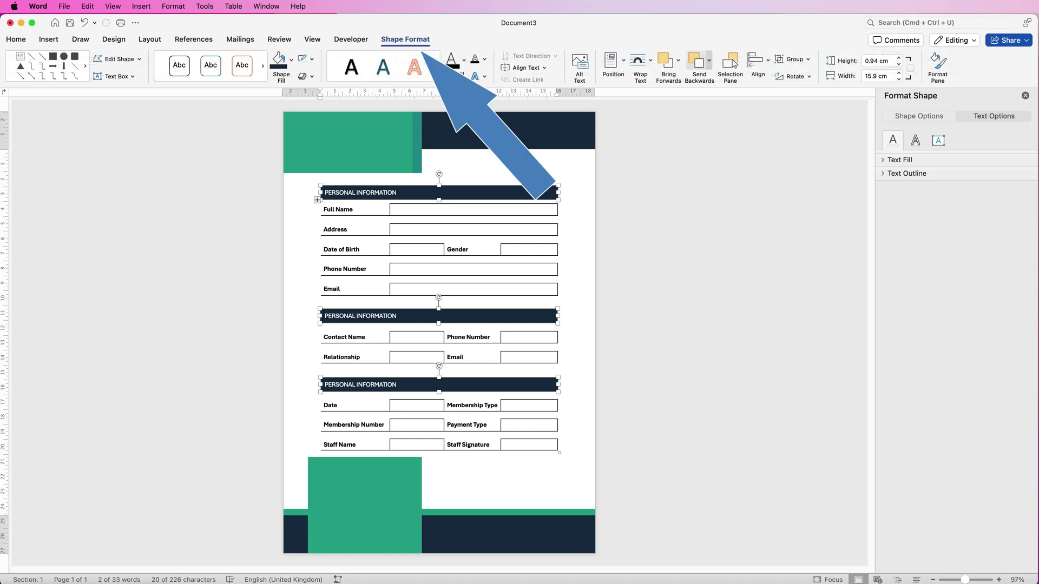
click(758, 62)
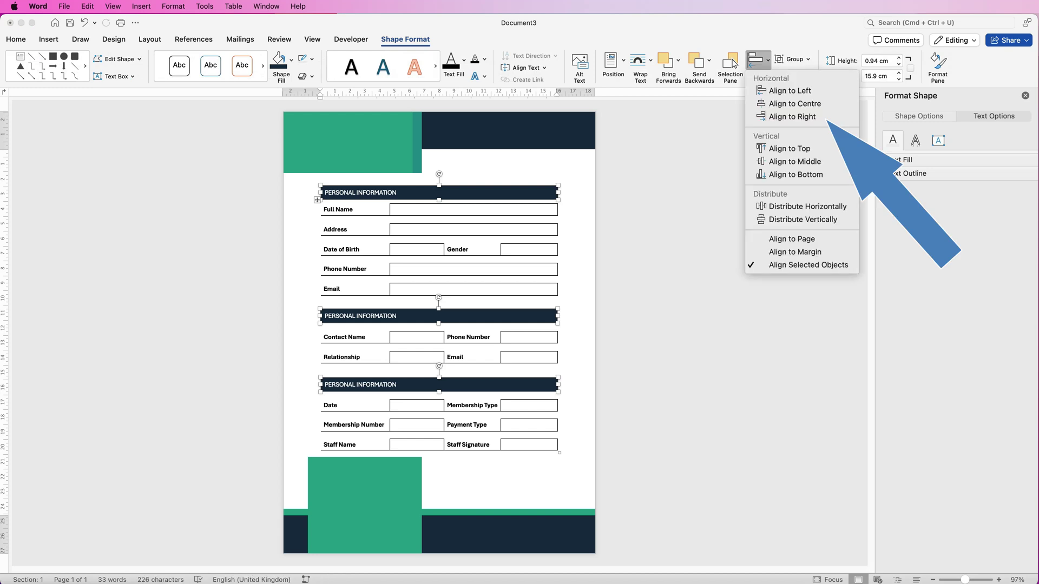
click(792, 117)
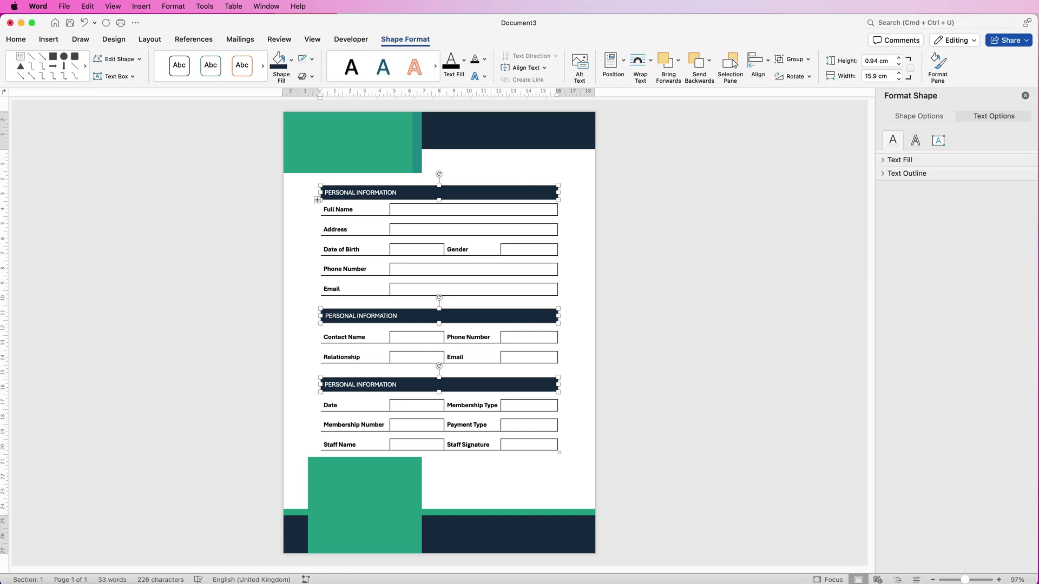
Retype the middle banner as EMERGENCY CONTACT and the bottom one as OFFICE USE ONLY
click(427, 316)
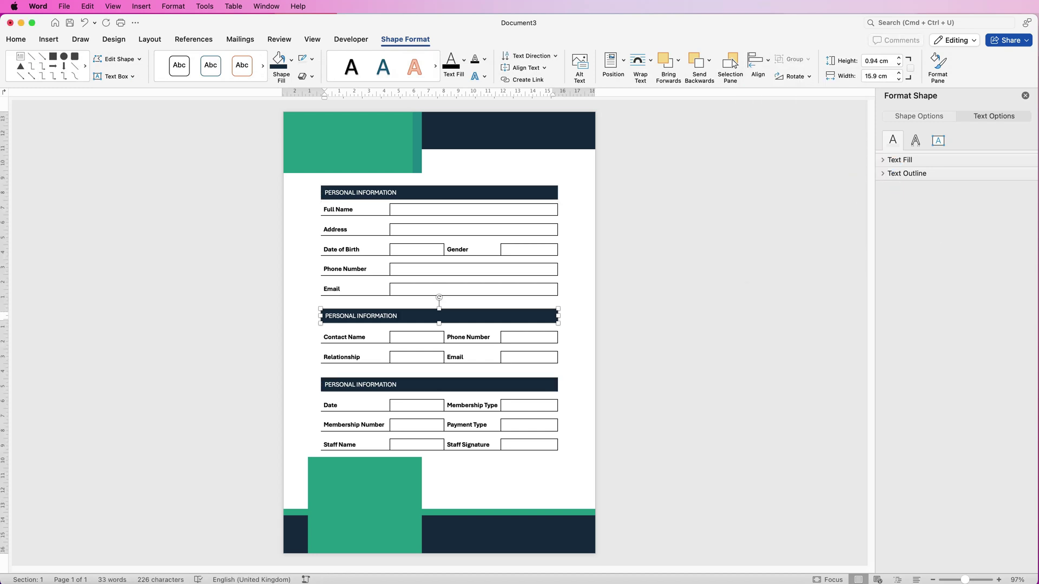
text(EMERGENCY CONTACT)
click(399, 385)
text(OFFICE USE ONLY)
key(Escape)
Nudge the PERSONAL INFORMATION banner up slightly and push the form content down a line
drag(512, 194, 512, 191)
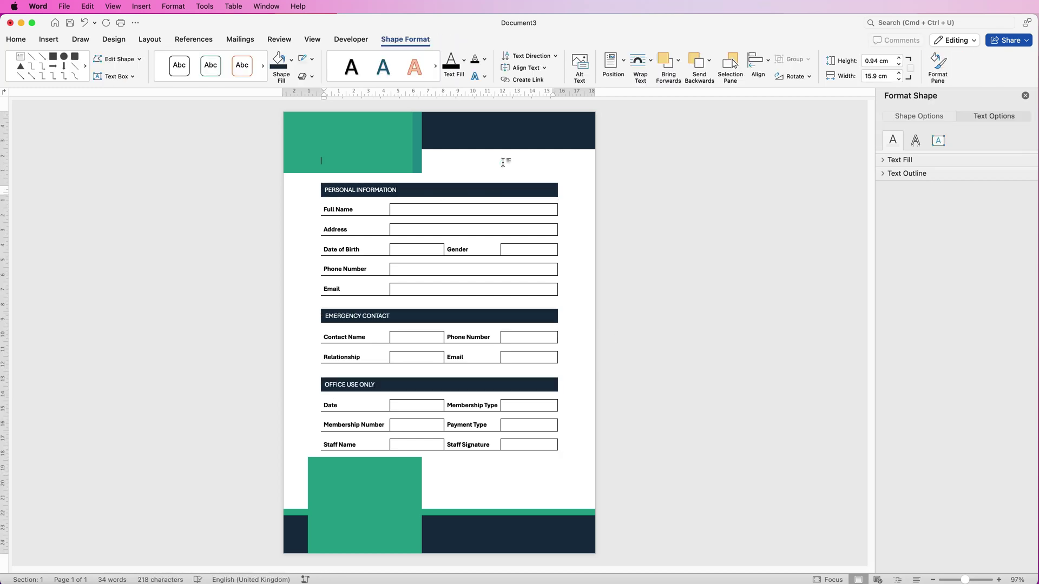
click(503, 163)
key(super+z)
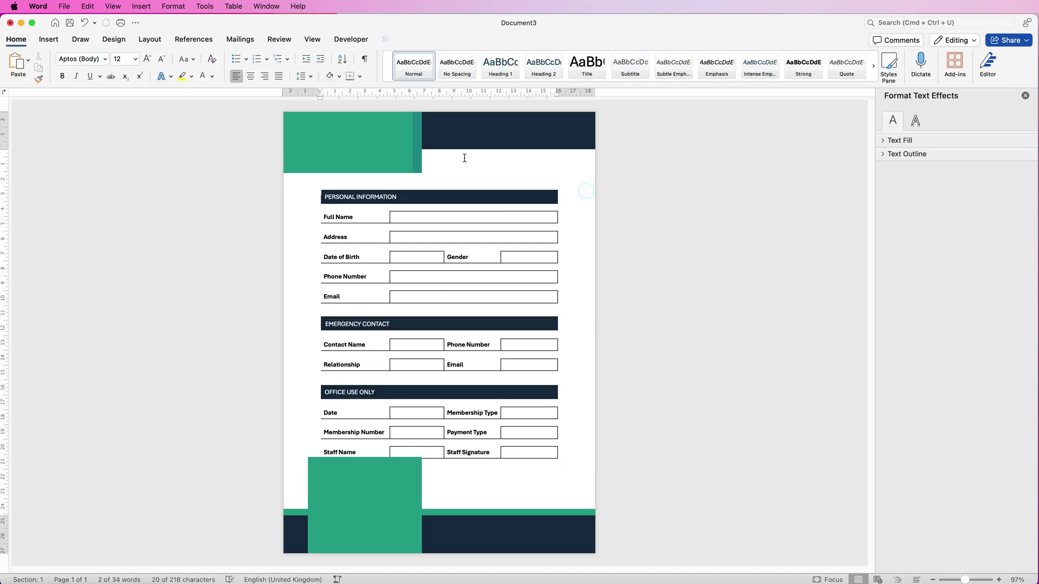
Draw a text box below the navy header band and type MEMBERSHIP FORM in it
click(48, 40)
click(624, 60)
click(639, 79)
mouse_move(431, 156)
mouse_down()
mouse_move(457, 174)
mouse_move(557, 182)
mouse_up()
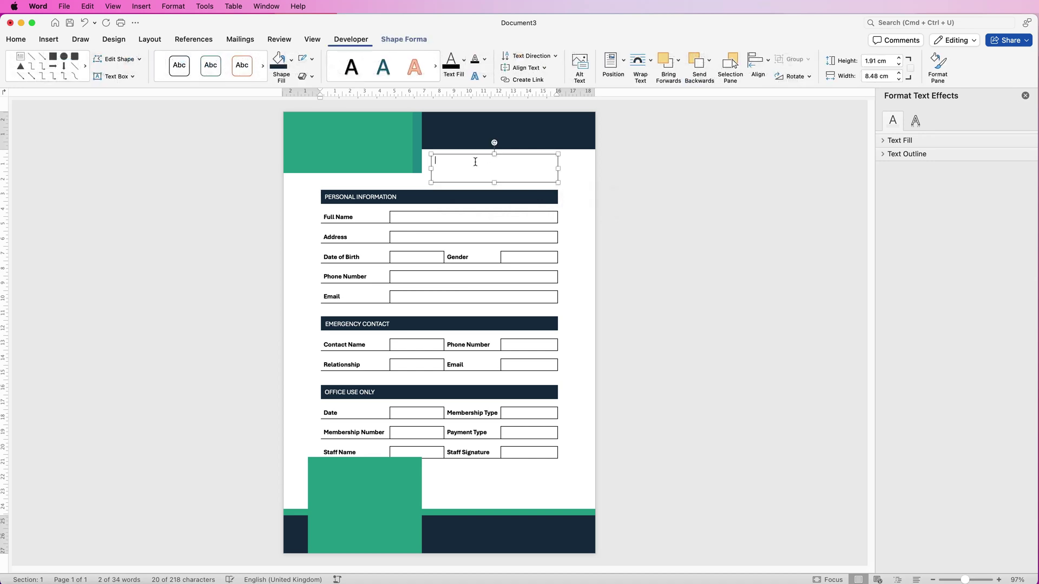
text(MEMBERSHIP FORM)
drag(494, 154, 494, 159)
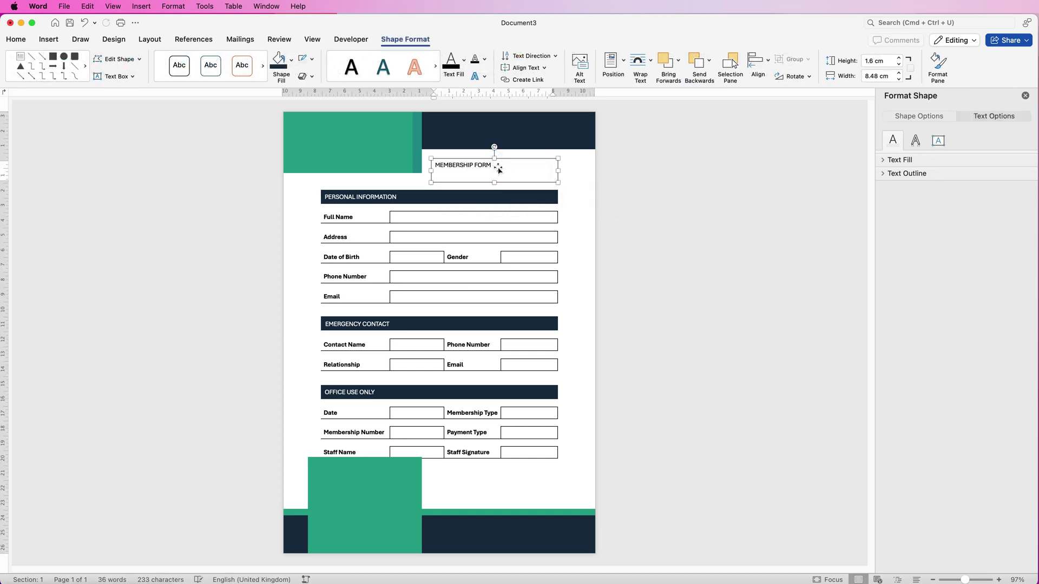
Set the title text to the Aharoni font at 24 pt
key(super+a)
click(16, 40)
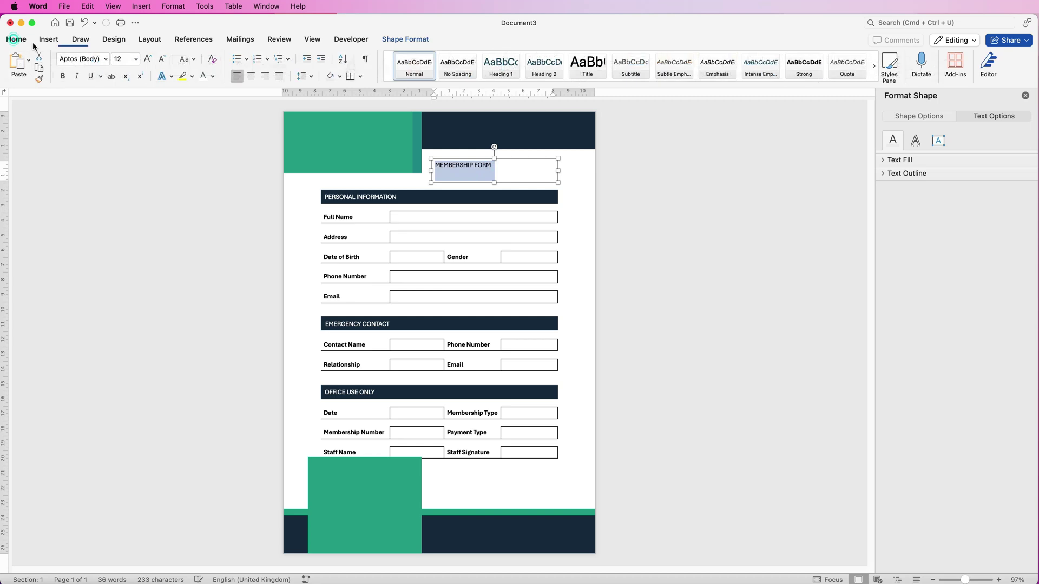
click(106, 59)
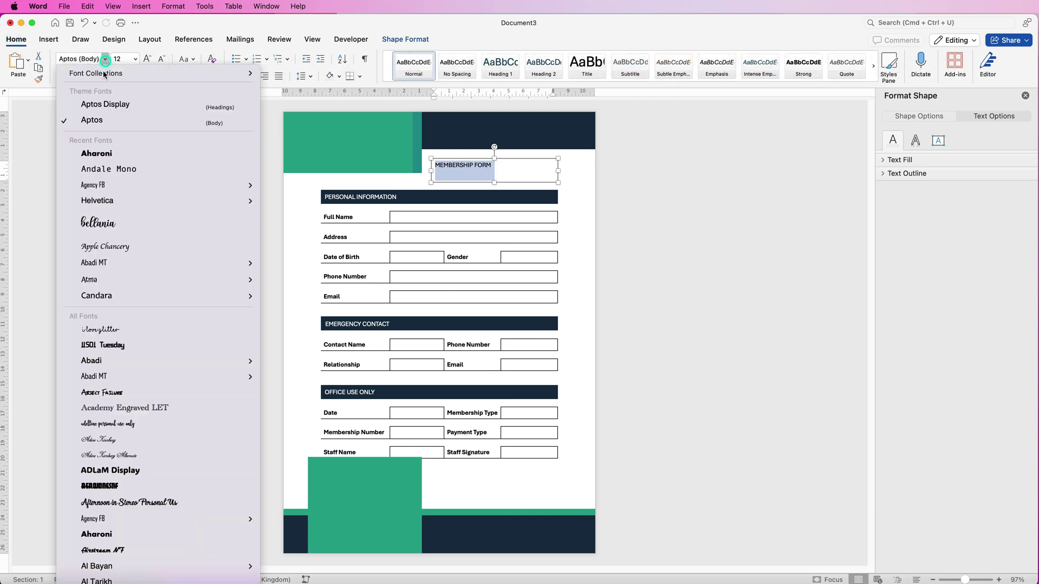
click(100, 154)
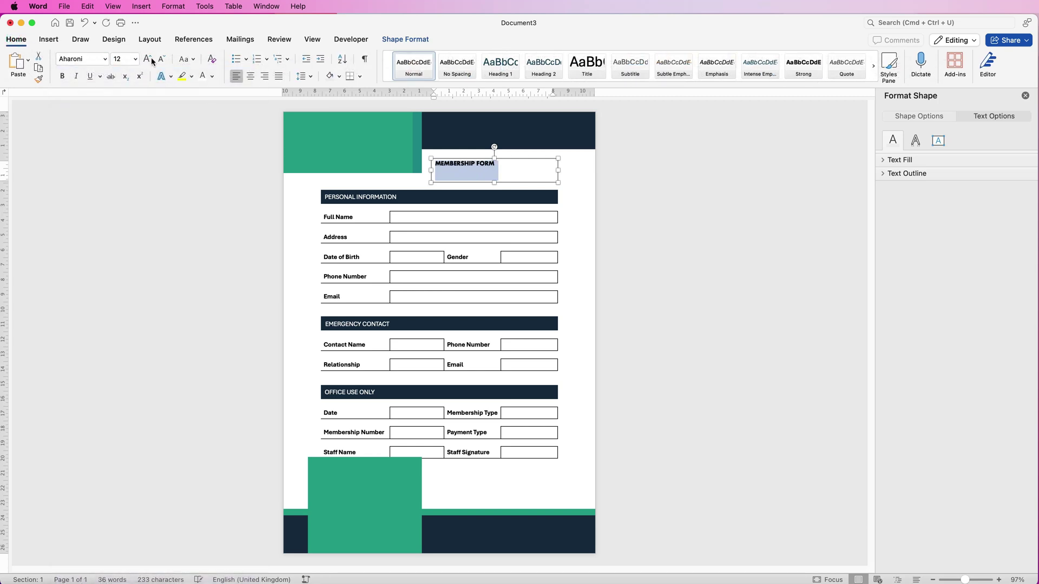
click(146, 60)
click(147, 59)
click(147, 59)
click(146, 59)
click(147, 60)
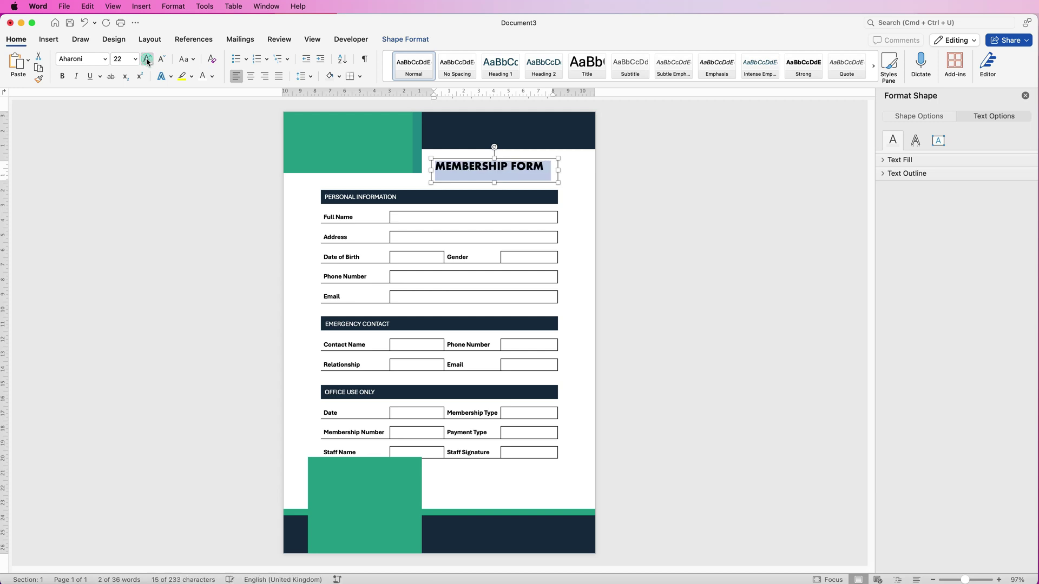
click(146, 60)
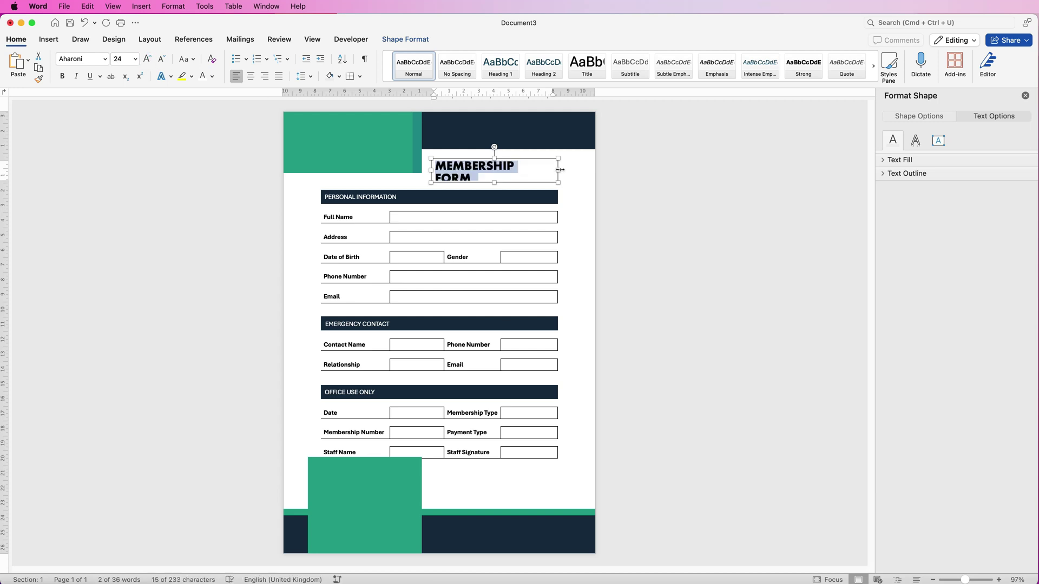
Widen the title box to one line, colour the text dark navy, and lower it slightly
drag(557, 170, 561, 170)
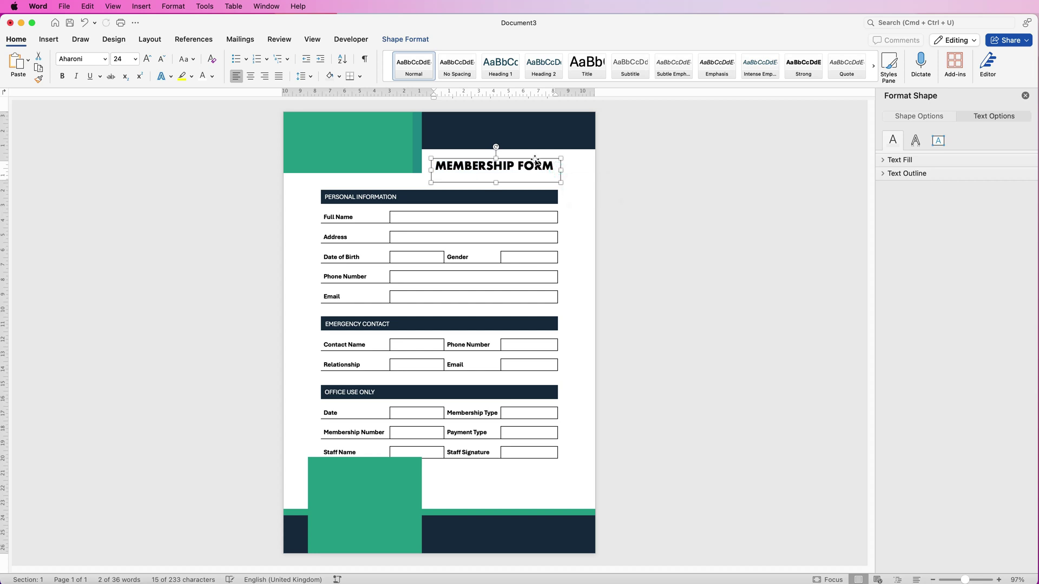
click(212, 79)
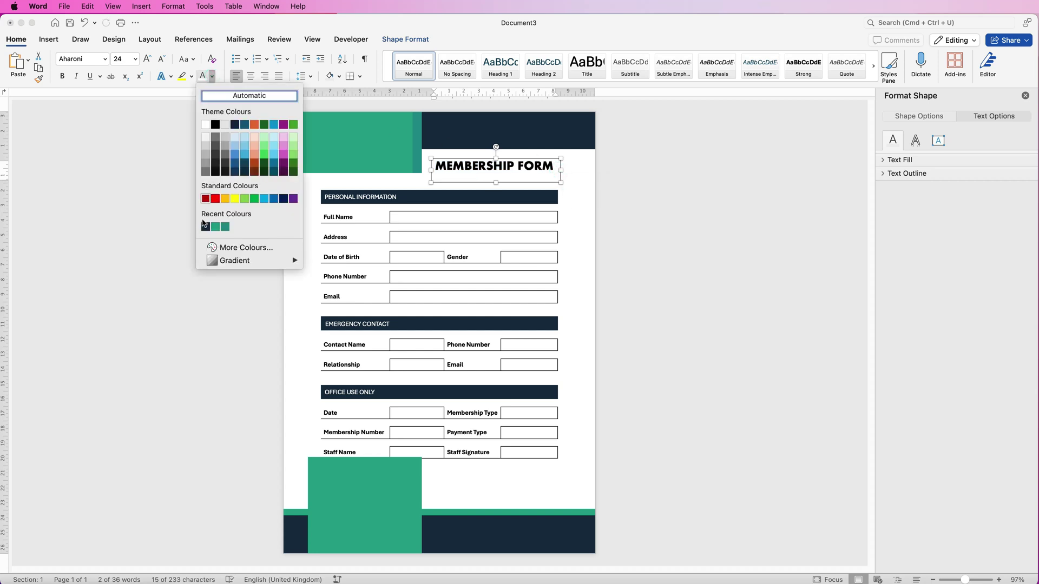
click(203, 227)
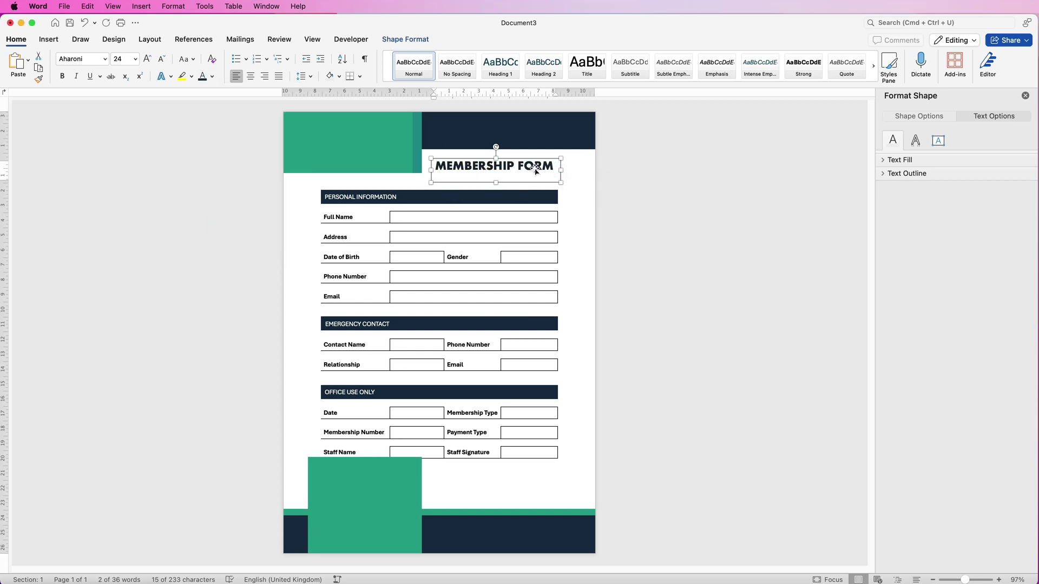
mouse_move(533, 169)
mouse_down()
mouse_move(543, 165)
mouse_move(533, 183)
mouse_move(545, 194)
mouse_move(553, 179)
mouse_move(547, 165)
mouse_move(539, 172)
mouse_move(555, 177)
mouse_move(536, 171)
mouse_move(536, 186)
mouse_move(537, 170)
mouse_up()
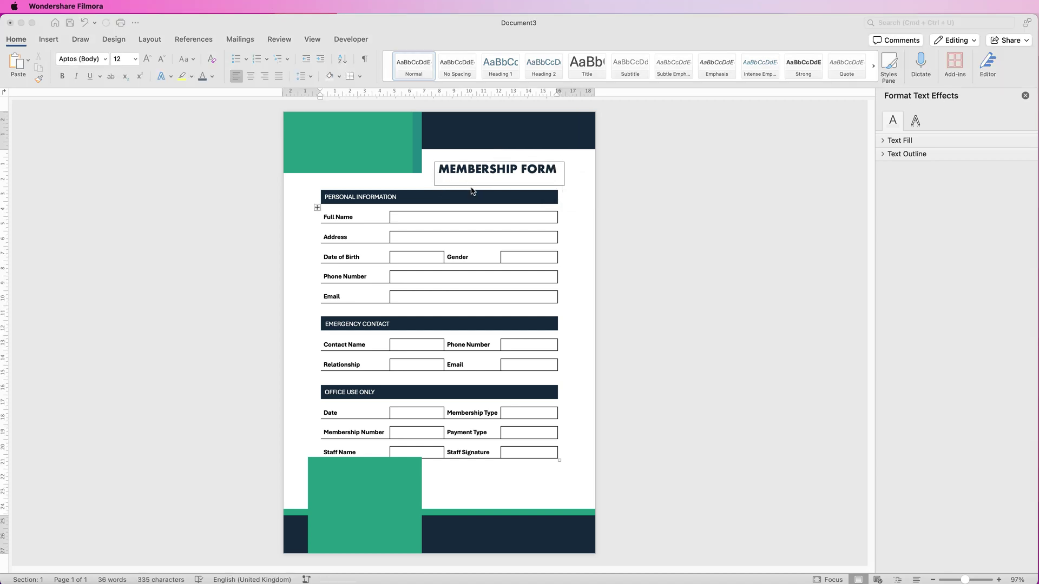
Set the MEMBERSHIP FORM text box's Shape Outline to No Outline
click(488, 172)
click(490, 170)
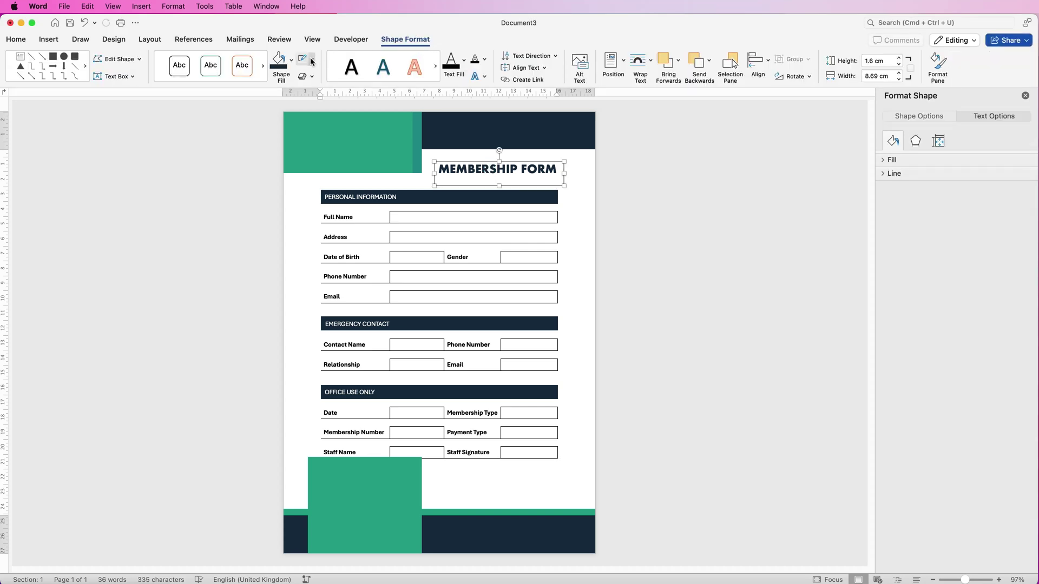
click(312, 61)
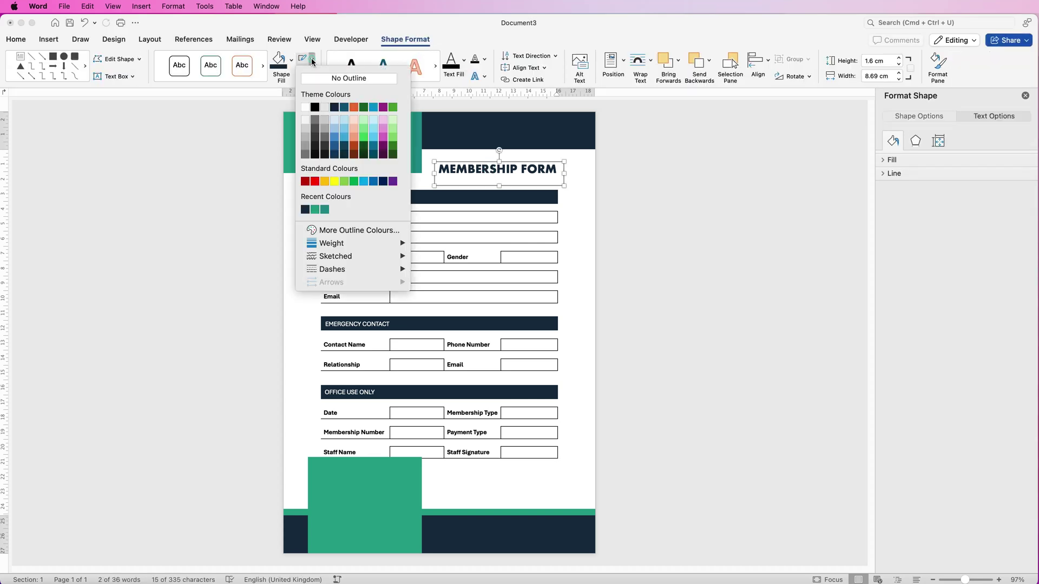
click(314, 80)
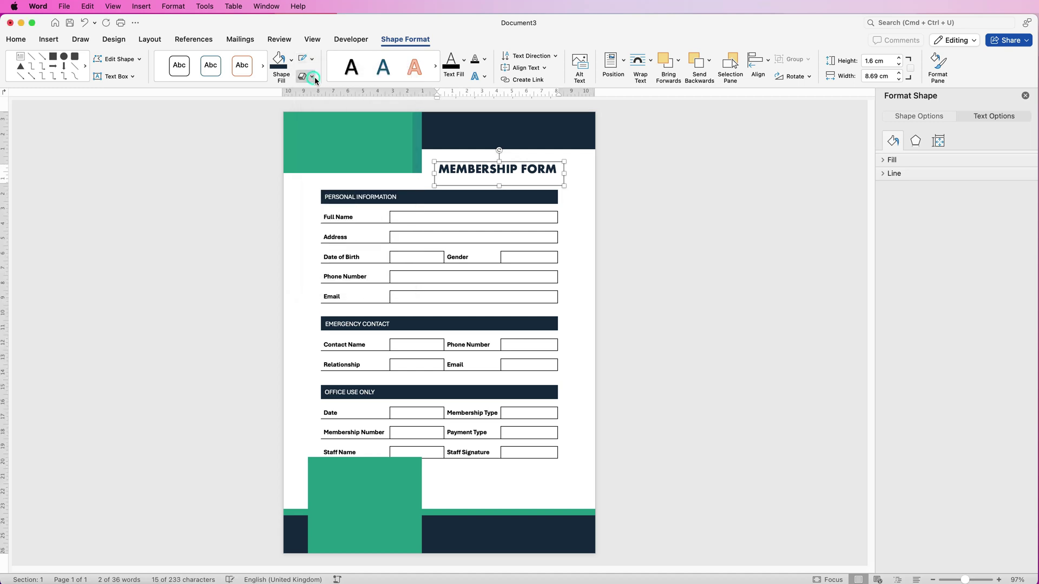
click(583, 190)
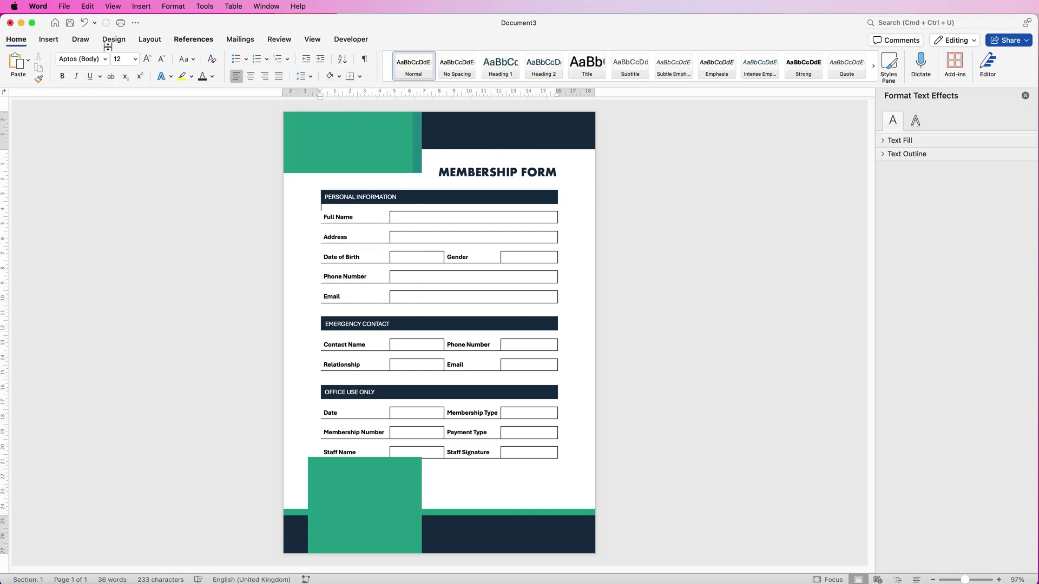
click(50, 39)
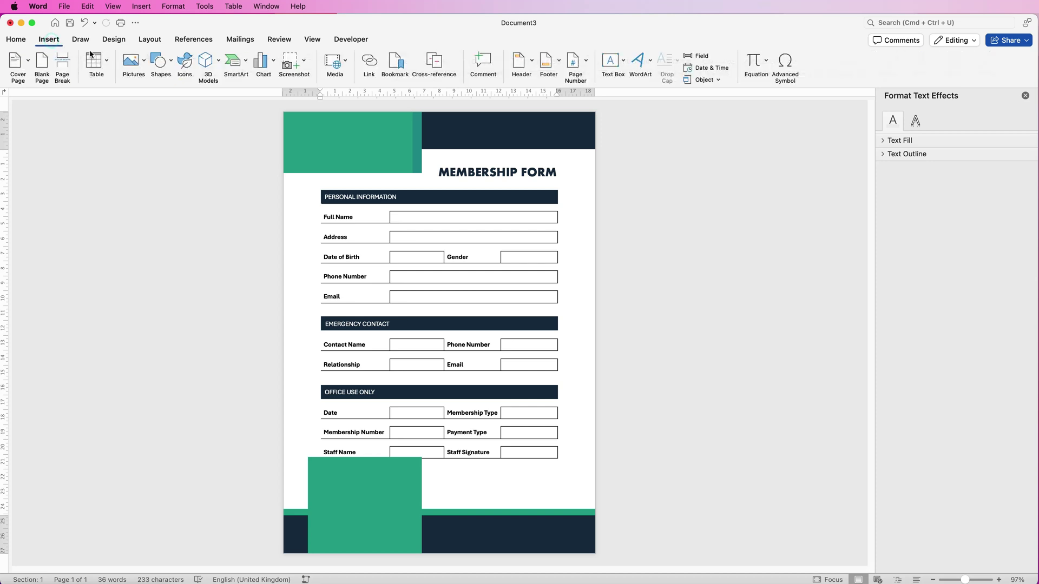
Paste the Company Name logo and drag it into the top-left green header block
click(144, 62)
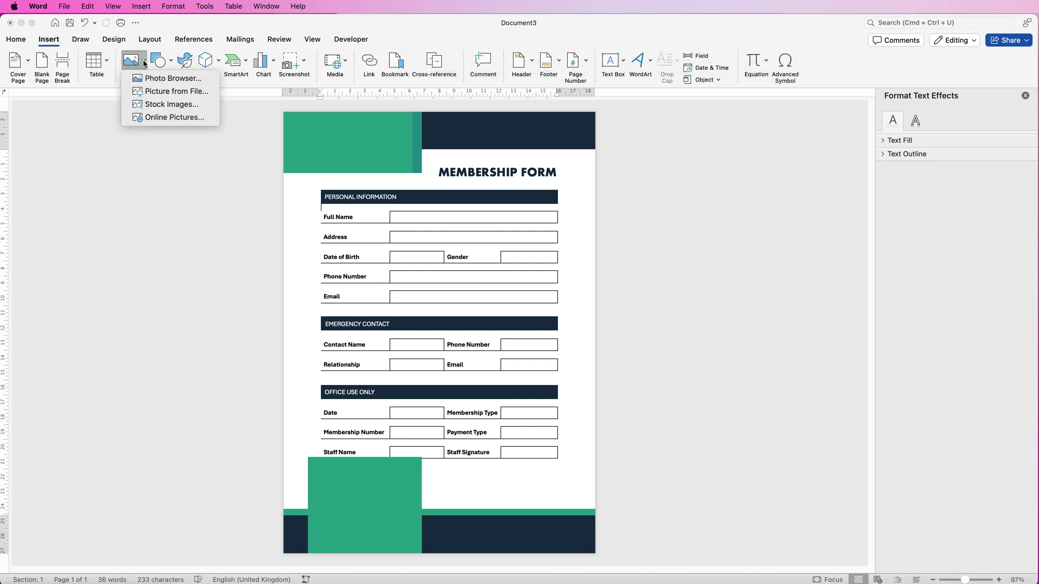
click(155, 92)
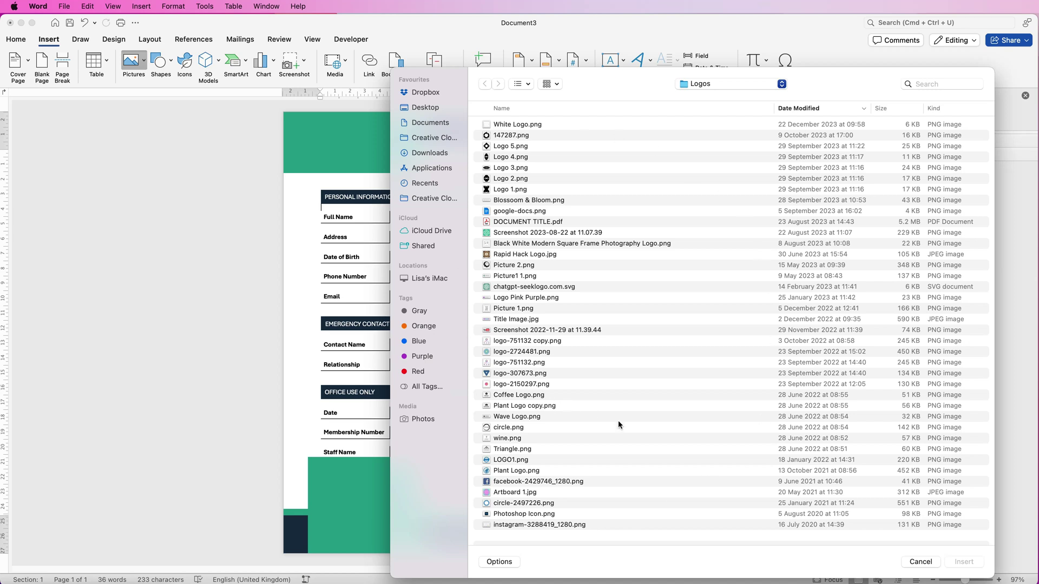
click(920, 562)
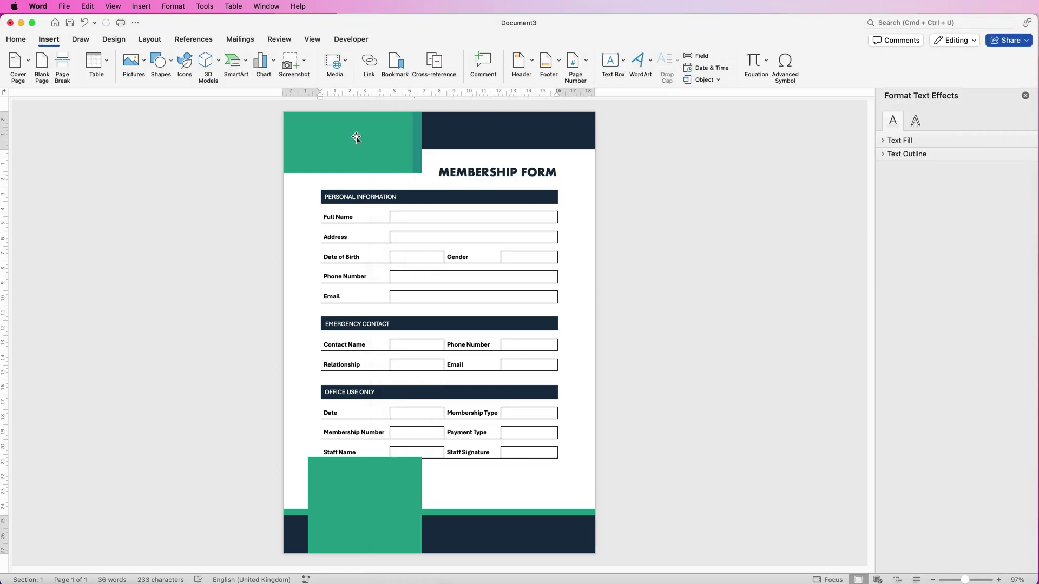
key(super+v)
drag(371, 217, 364, 145)
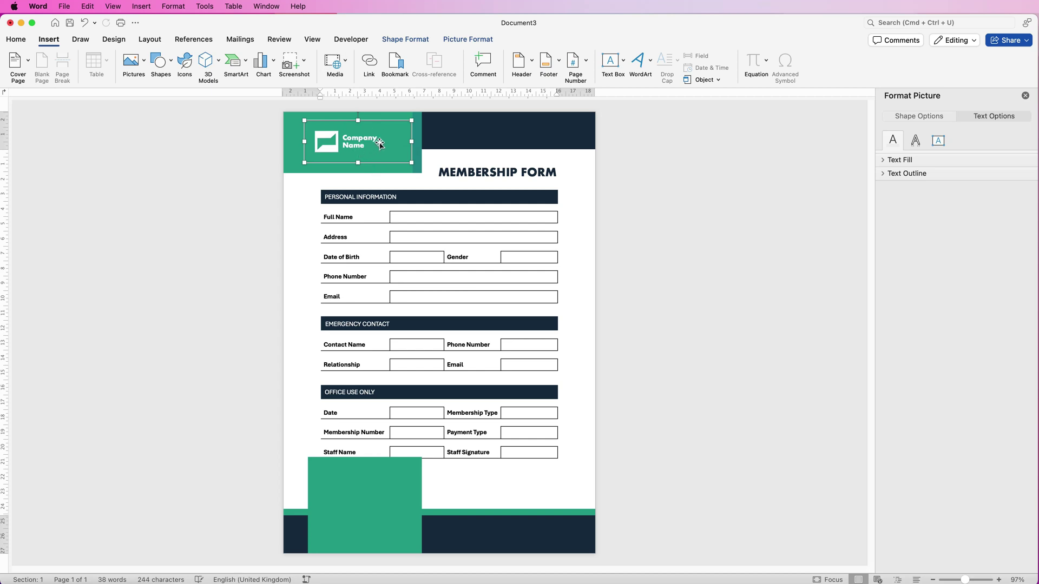
Check the logo's wrap layout and nudge it slightly right and down
right_click(373, 140)
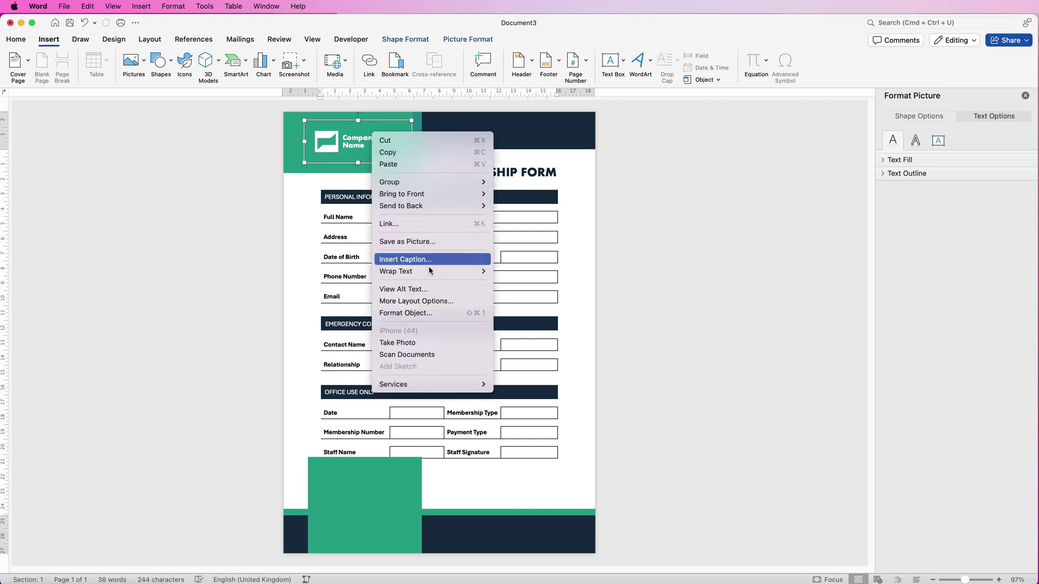
mouse_move(429, 272)
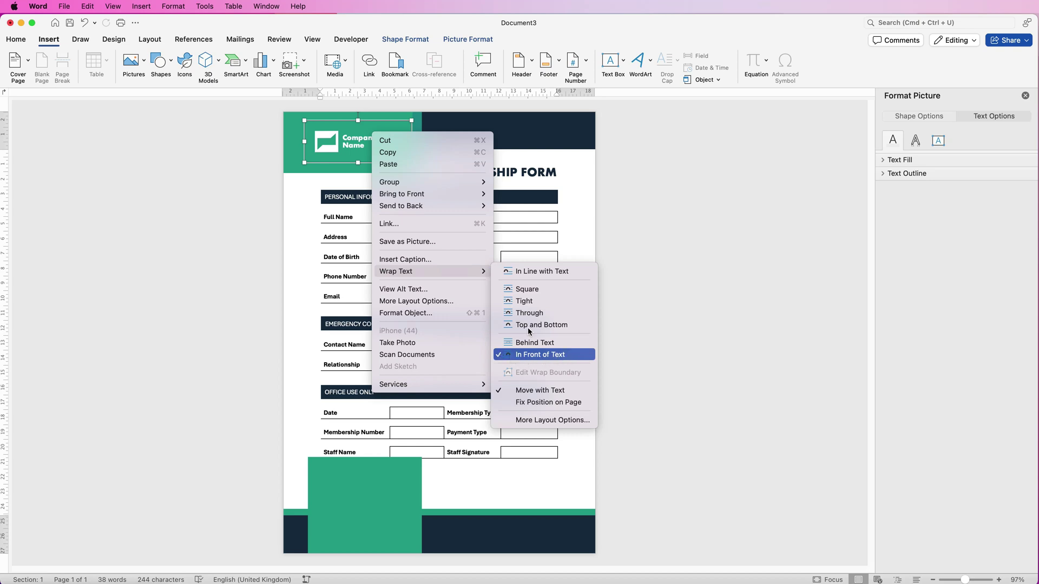
click(632, 165)
drag(341, 142, 347, 144)
click(464, 139)
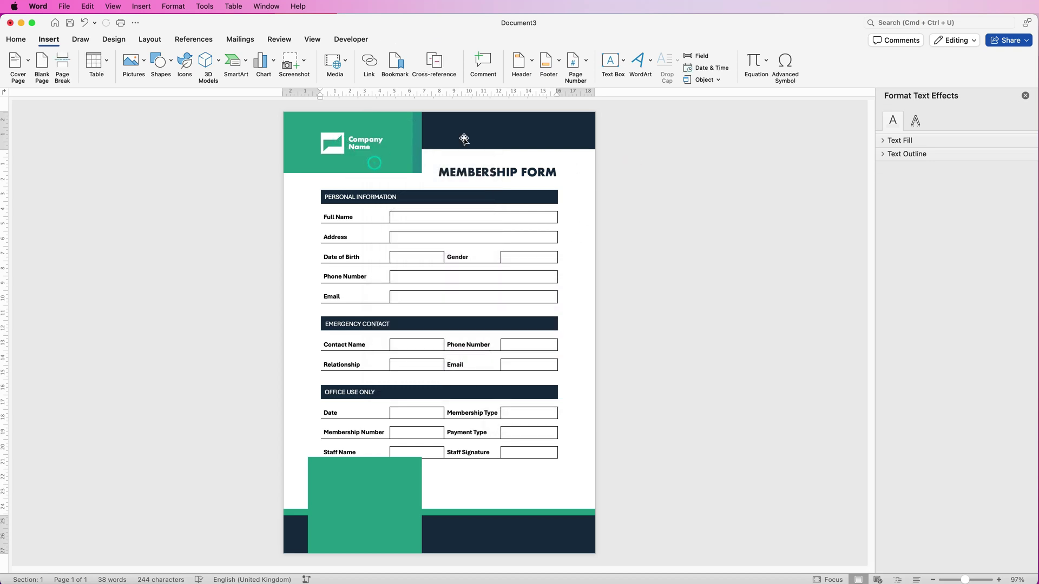
click(507, 132)
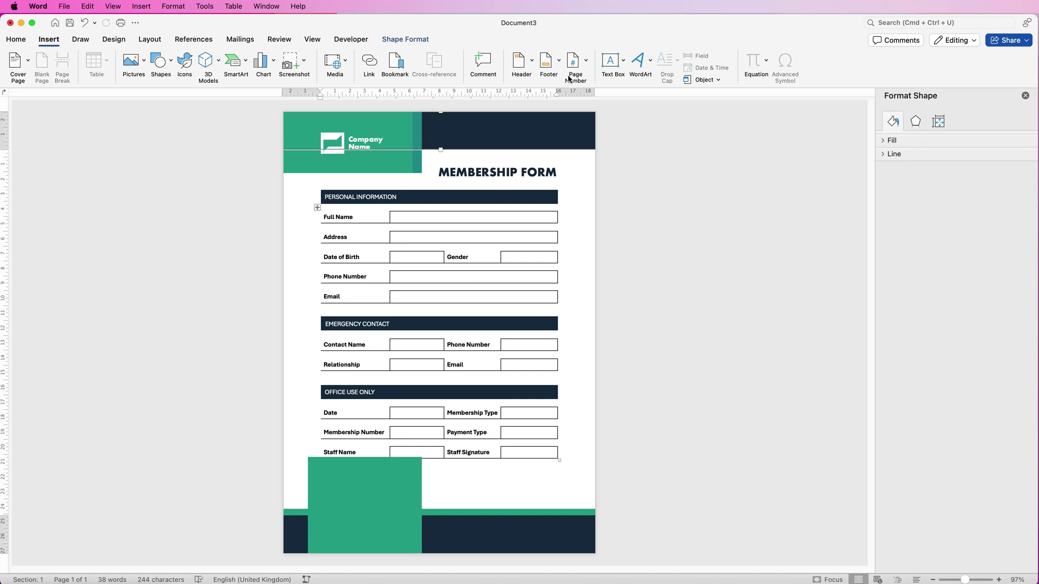
Ungroup the header shapes with Group > Ungroup and raise the logo shape slightly
click(416, 40)
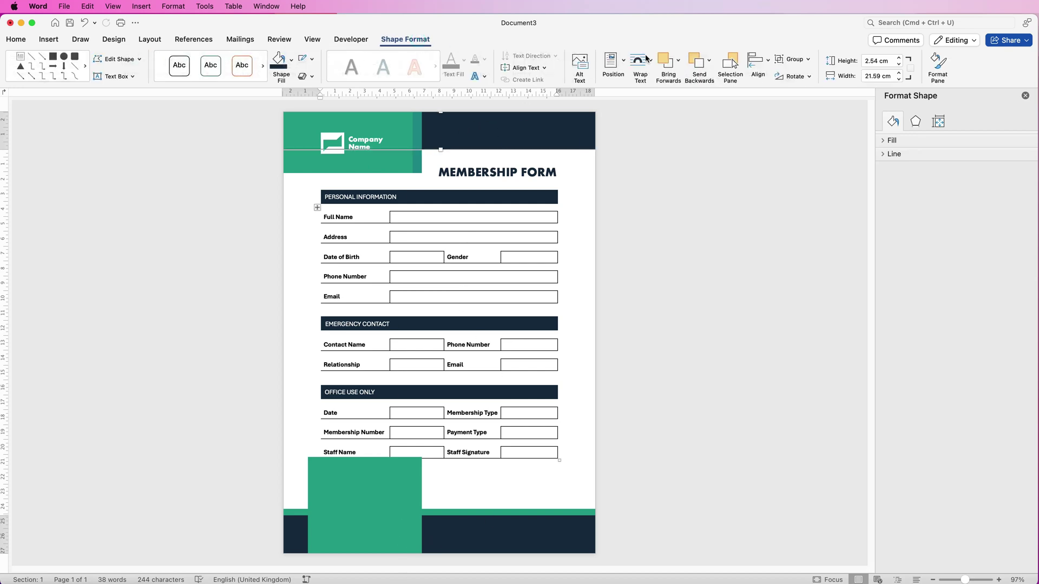
click(809, 63)
click(802, 96)
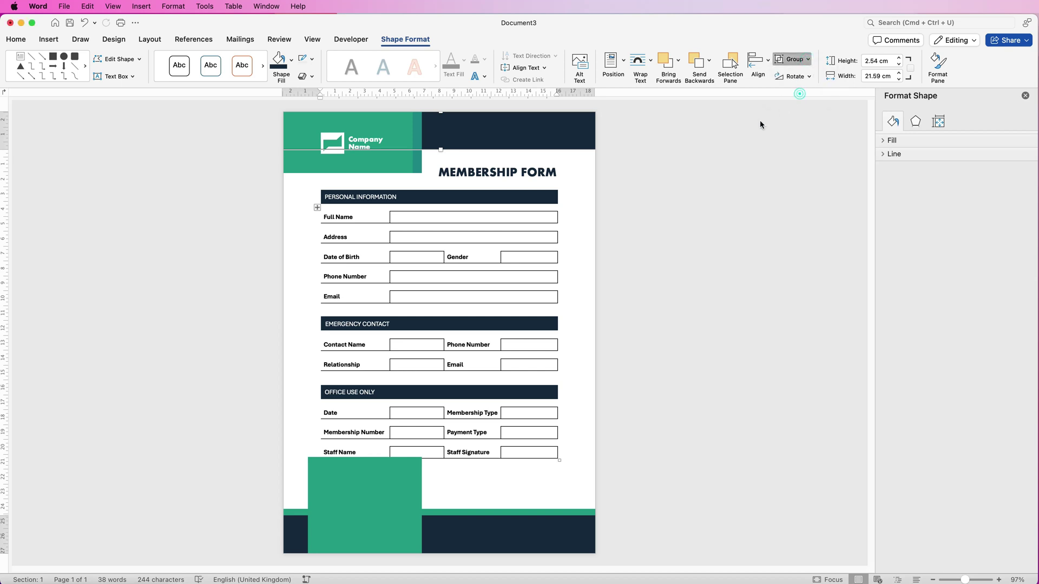
click(388, 161)
drag(388, 162, 386, 153)
click(360, 506)
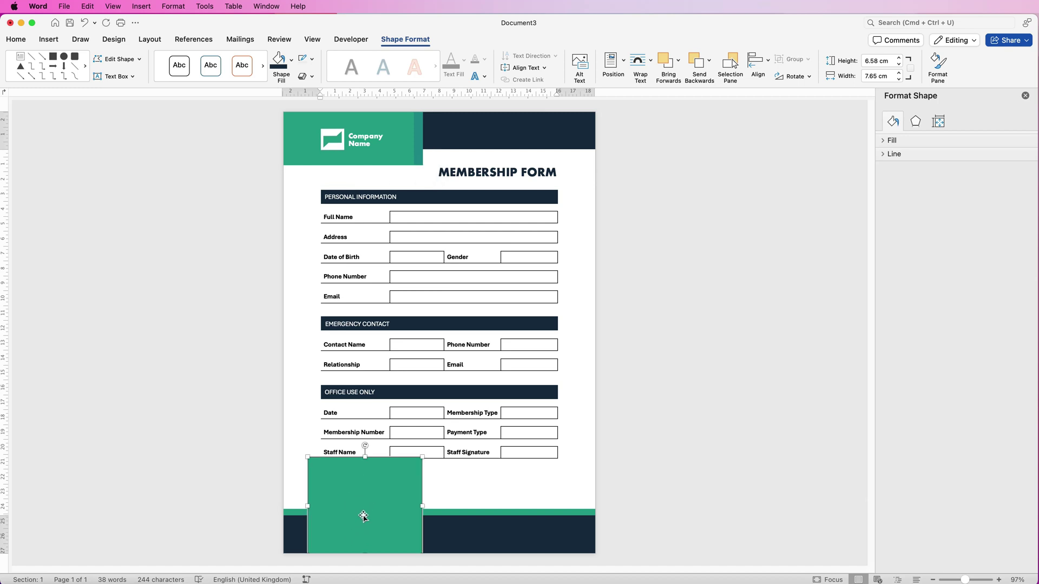
Drag the 7.65 × 6.58 cm green rectangle over the header logo and bring it to front
drag(368, 495, 419, 165)
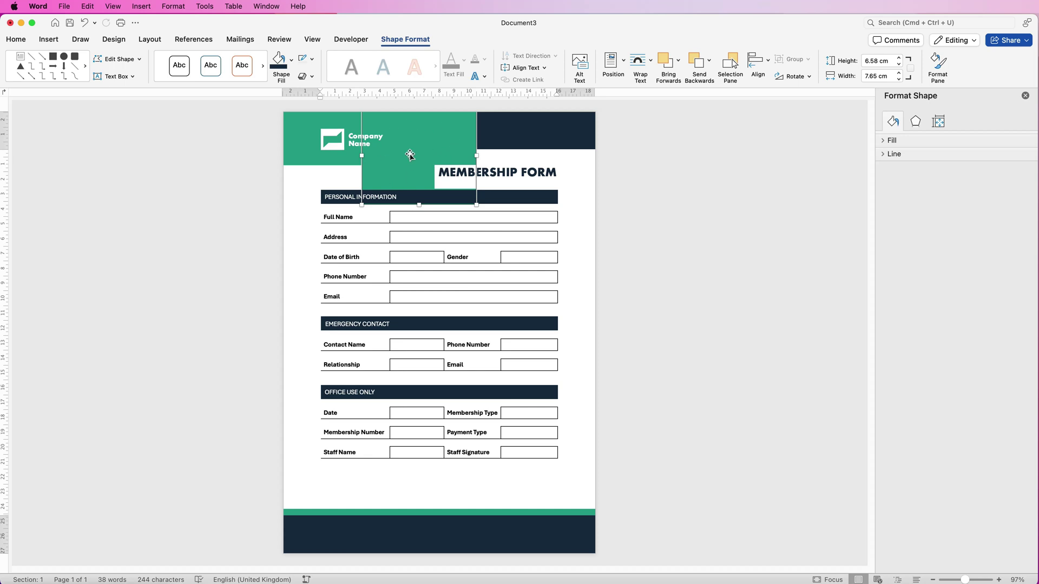
drag(425, 152, 401, 158)
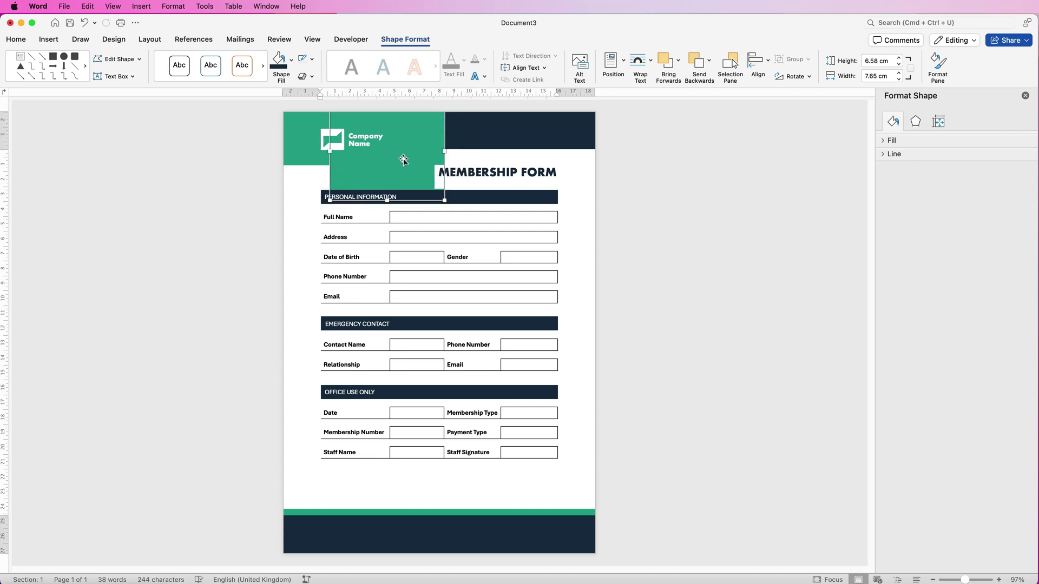
click(680, 64)
click(691, 92)
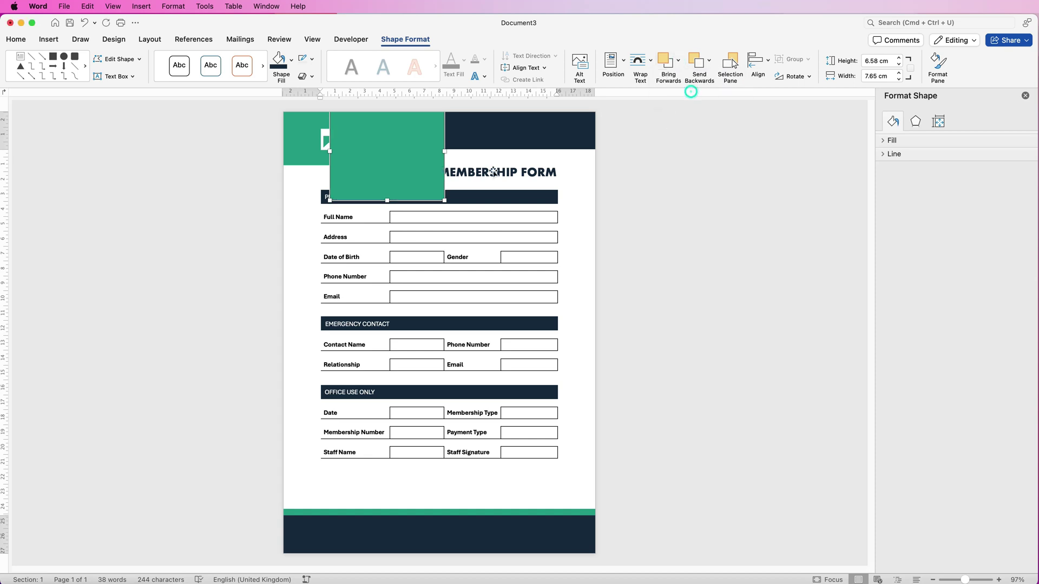
drag(389, 148, 410, 157)
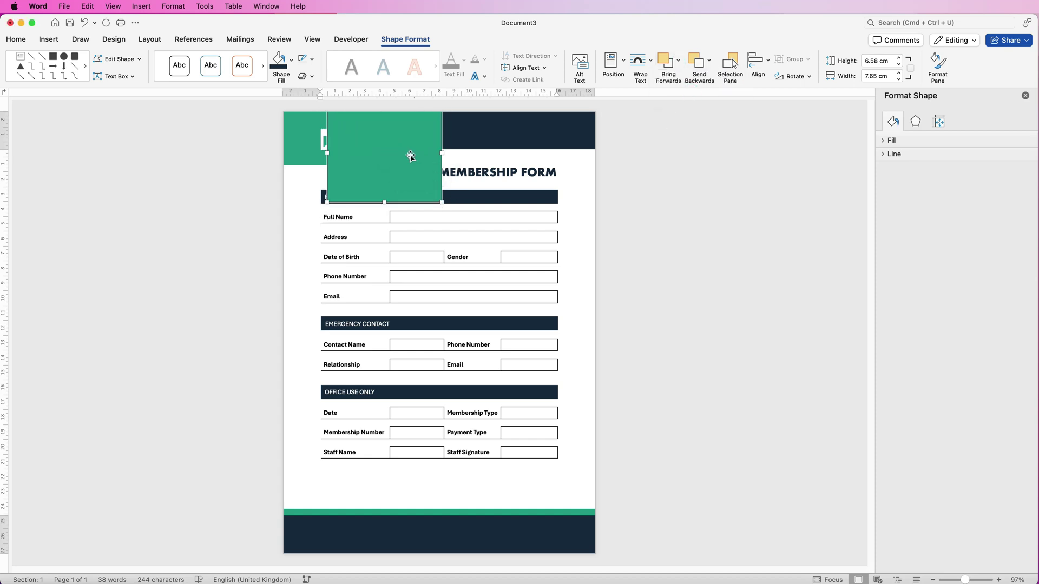
drag(966, 580, 974, 580)
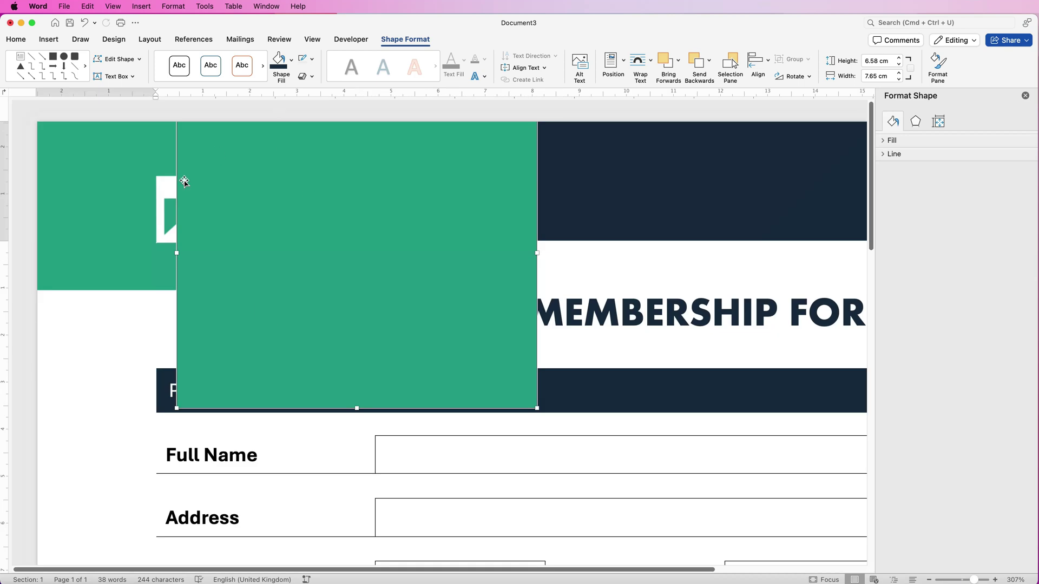
click(48, 40)
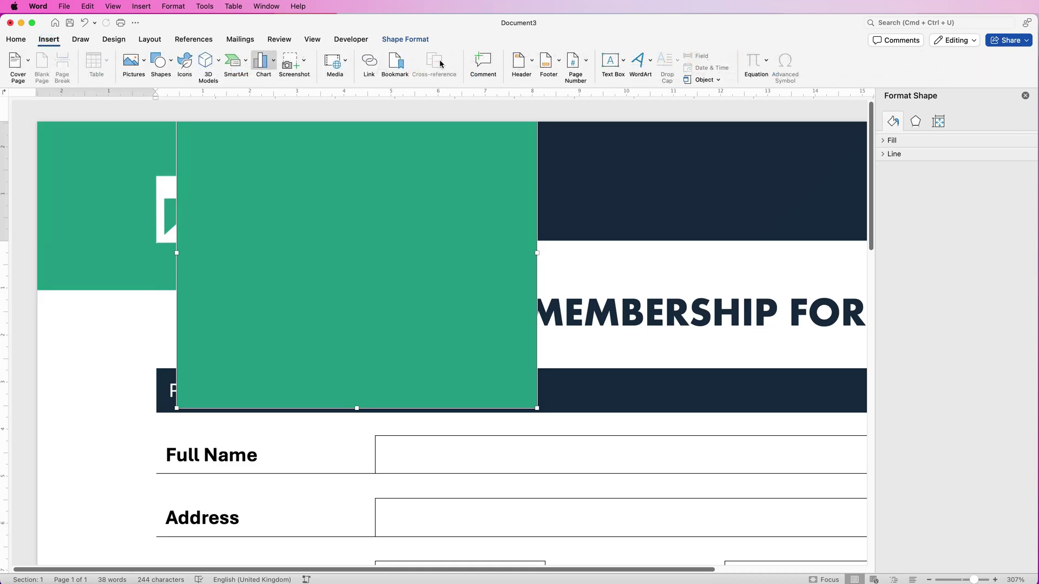
Draw a 5.08 × 4.14 cm horizontal text box inside the green header block
click(624, 63)
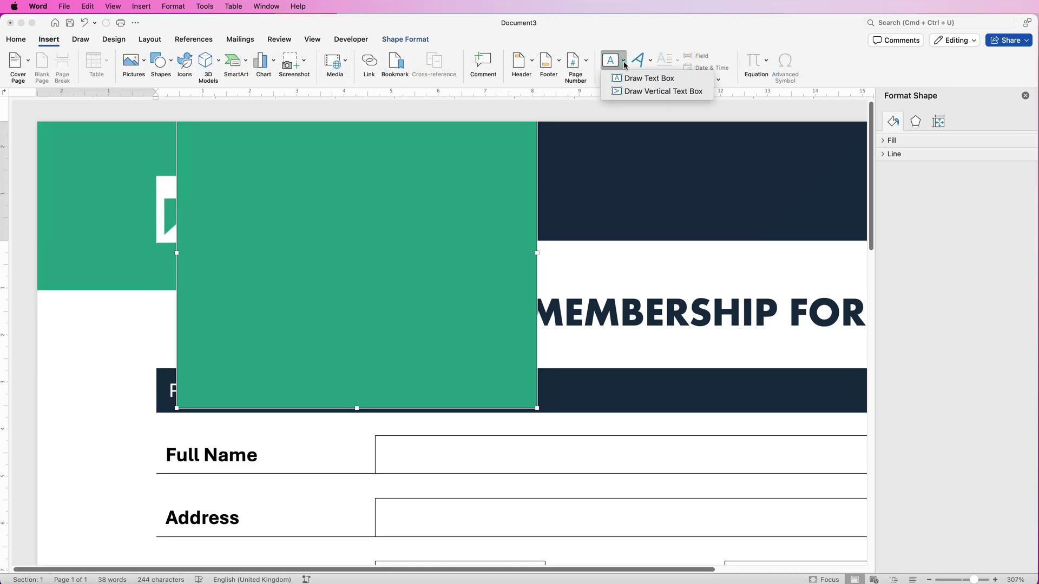
click(634, 82)
mouse_move(226, 166)
mouse_down()
mouse_move(317, 344)
mouse_move(478, 356)
mouse_up()
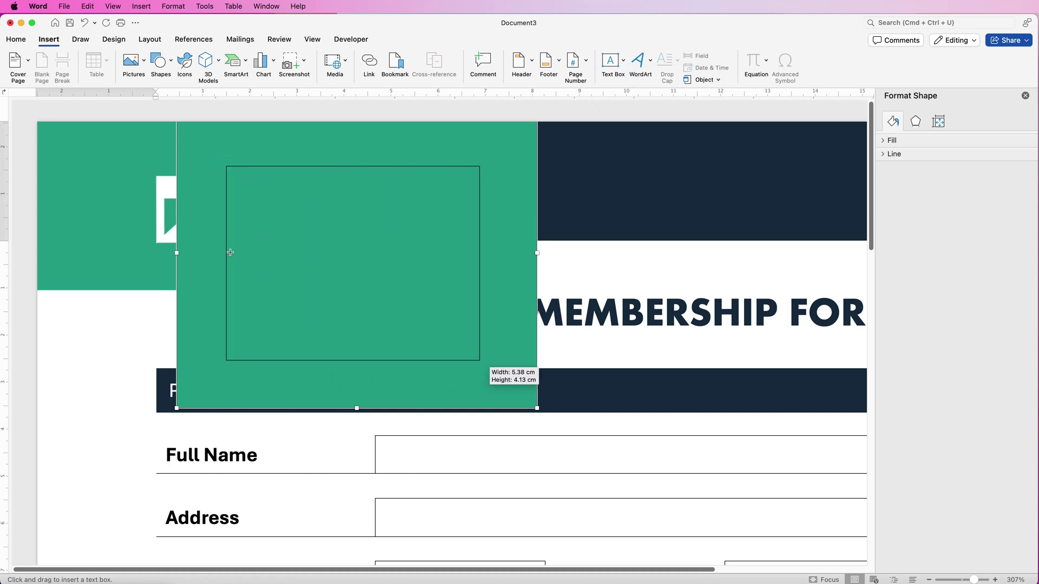
drag(227, 264, 265, 264)
Type the 'Contact details:' heading followed by address, phone number, website and e-mail lines
click(337, 182)
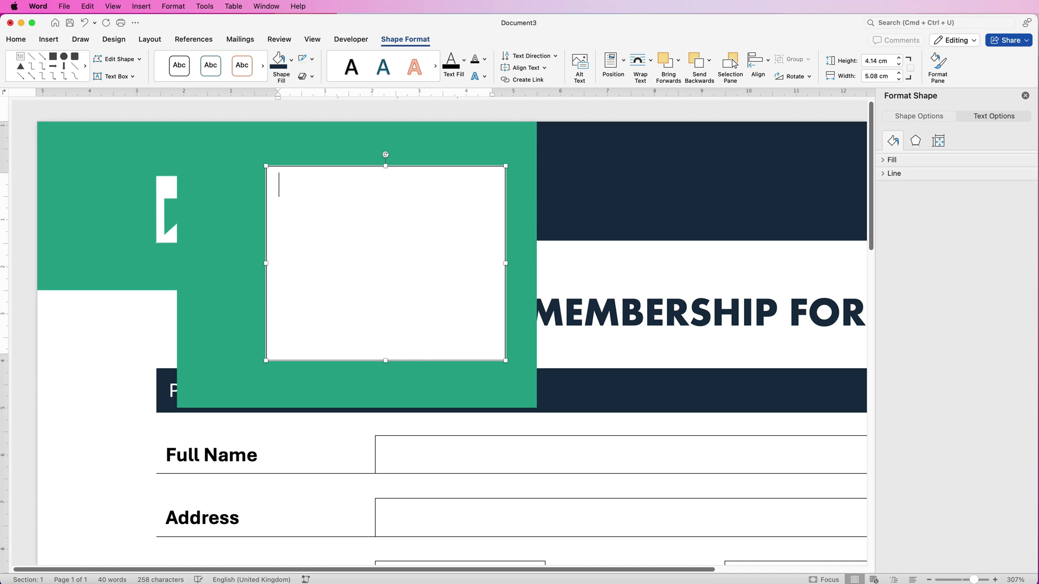
text(Contact details:)
key(Return)
key(Return)
text(Sunshine Street, The Road, FY4 8UH)
key(Return)
key(Return)
key(Return)
key(Return)
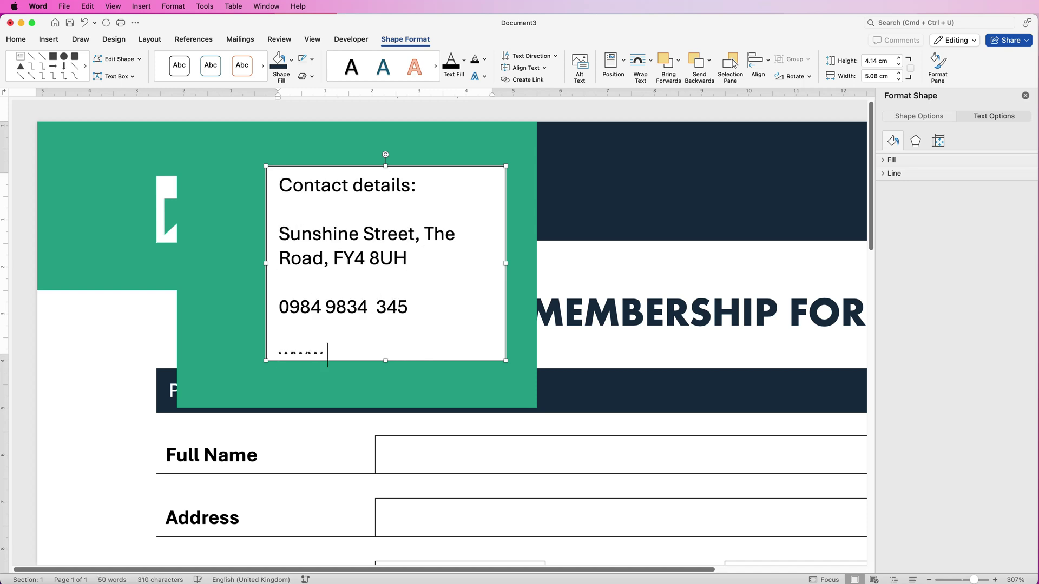
text(www.website.com)
key(Return)
key(Return)
text(email@email.com)
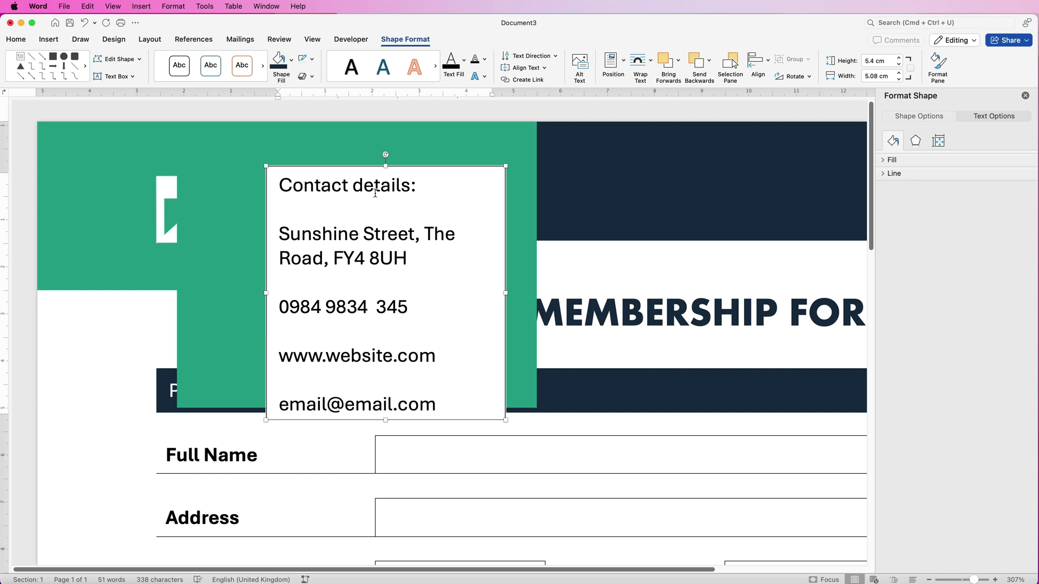
Bold the heading, set the four contact lines to 9 pt, and resize the box to fit
drag(413, 186, 310, 187)
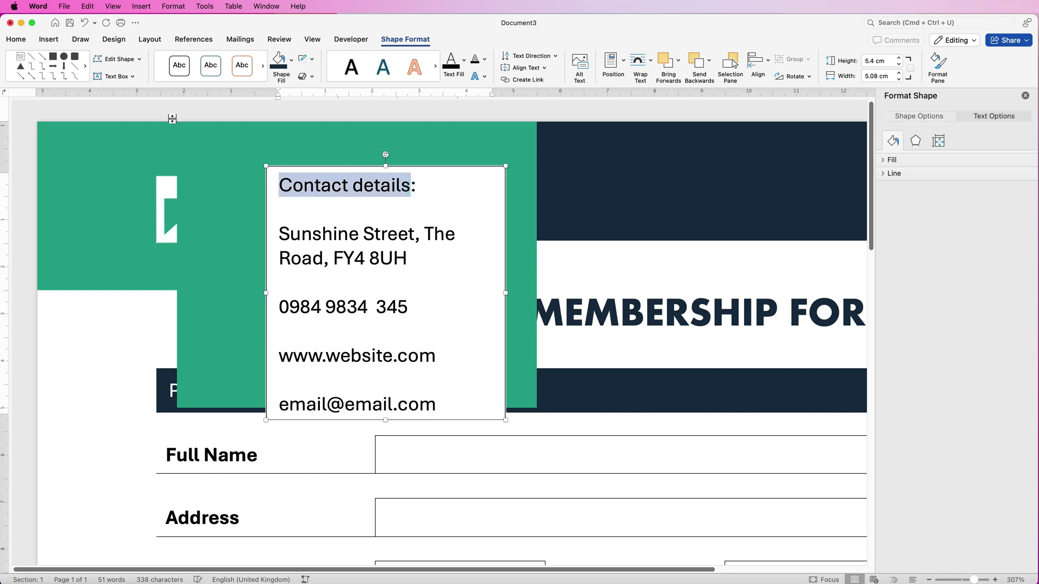
click(16, 39)
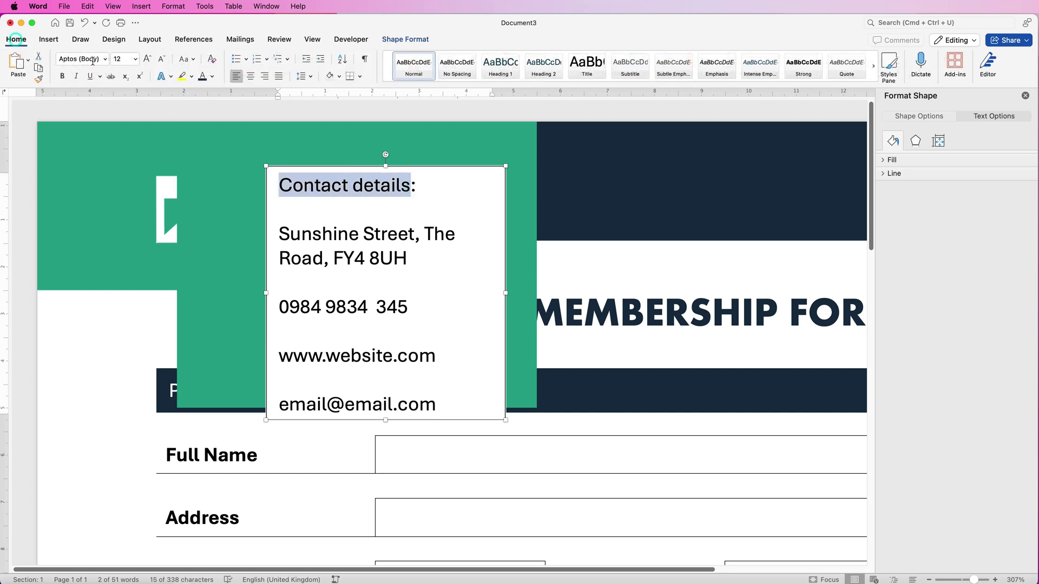
click(62, 76)
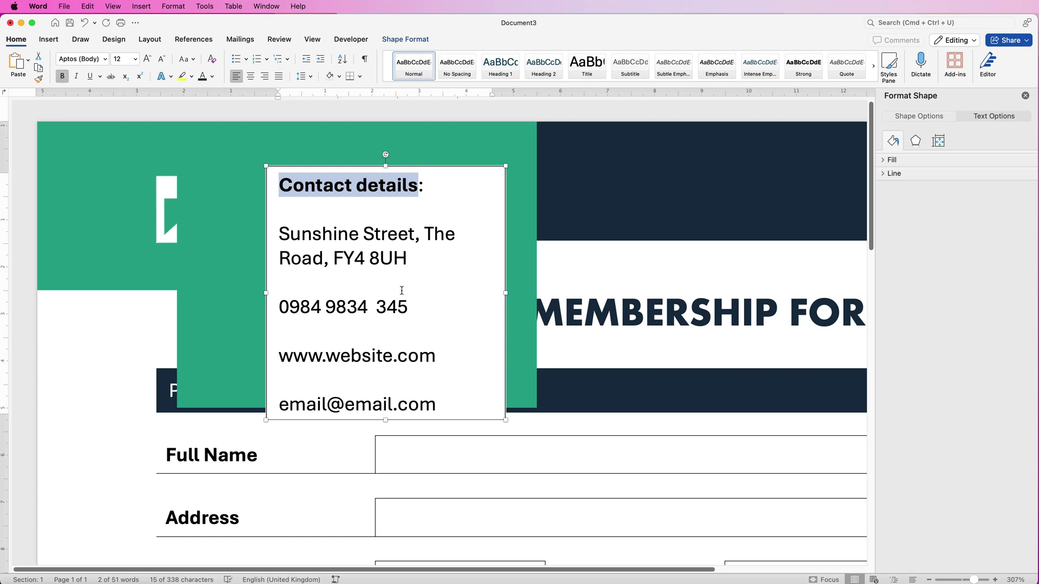
drag(438, 405, 278, 234)
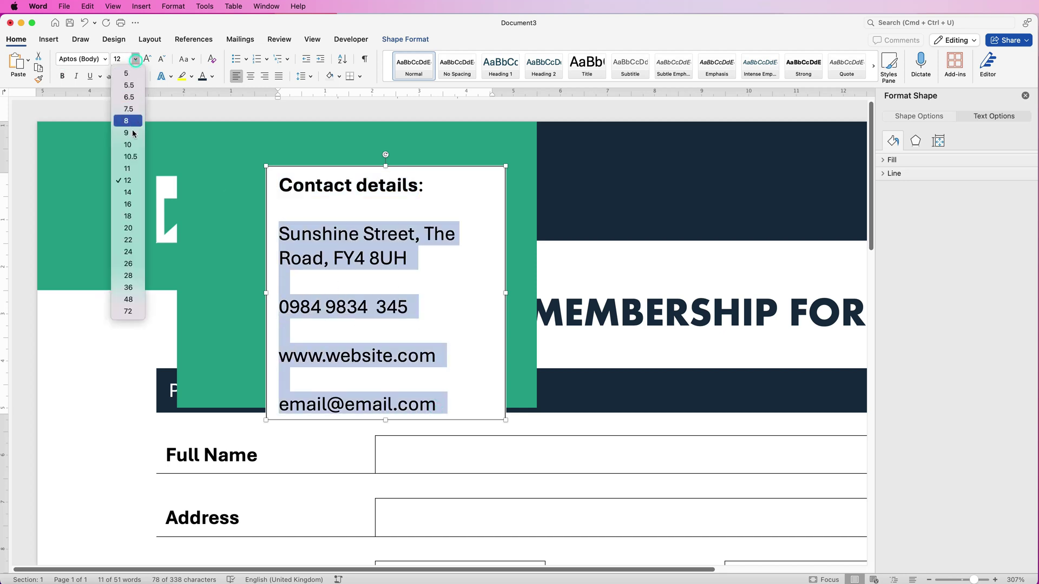
click(126, 132)
drag(506, 292, 525, 291)
drag(396, 419, 396, 366)
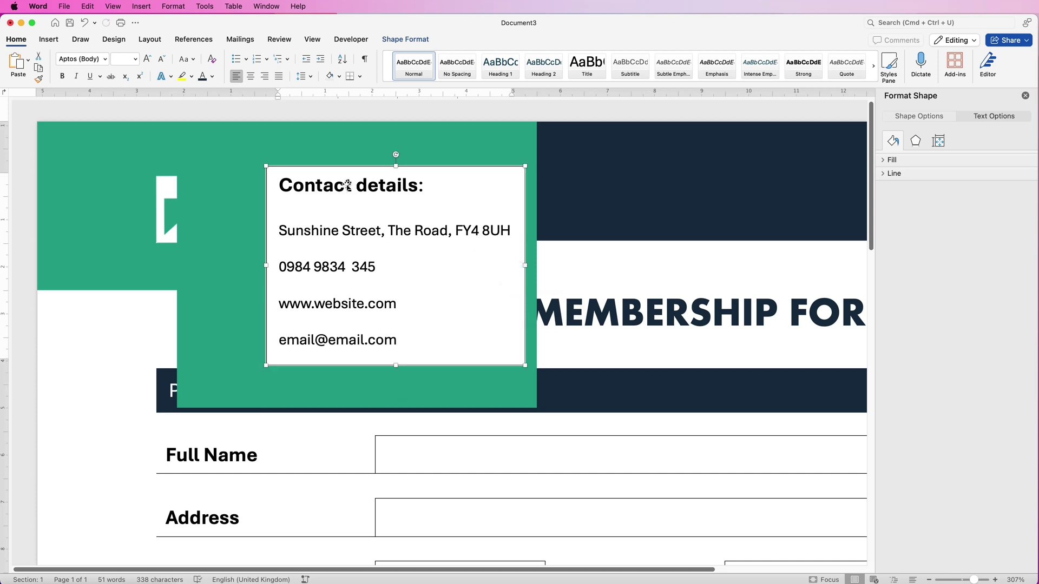
Give the contact text box No Outline and No Fill, and make its text white
click(409, 39)
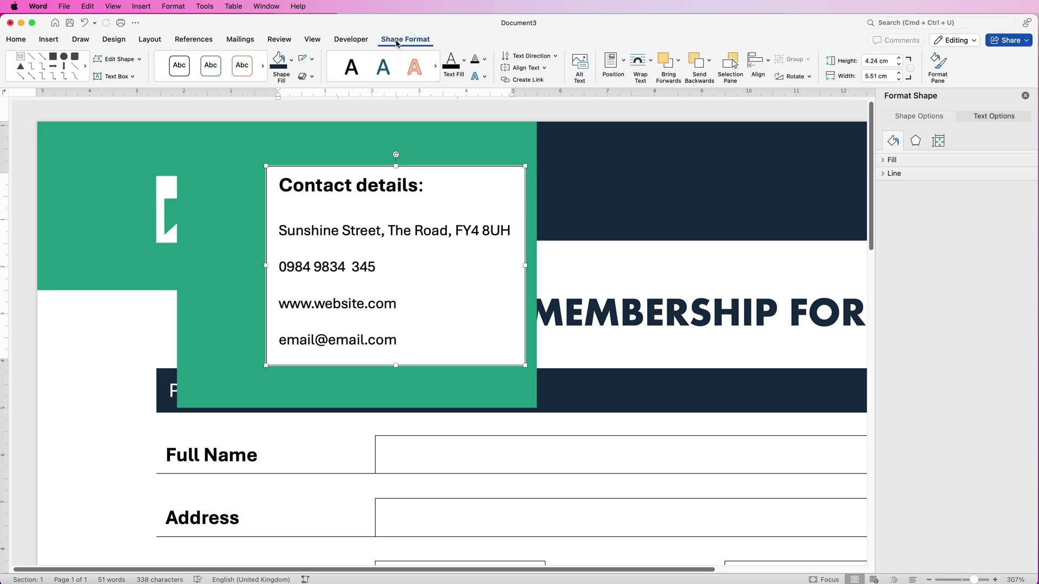
click(312, 61)
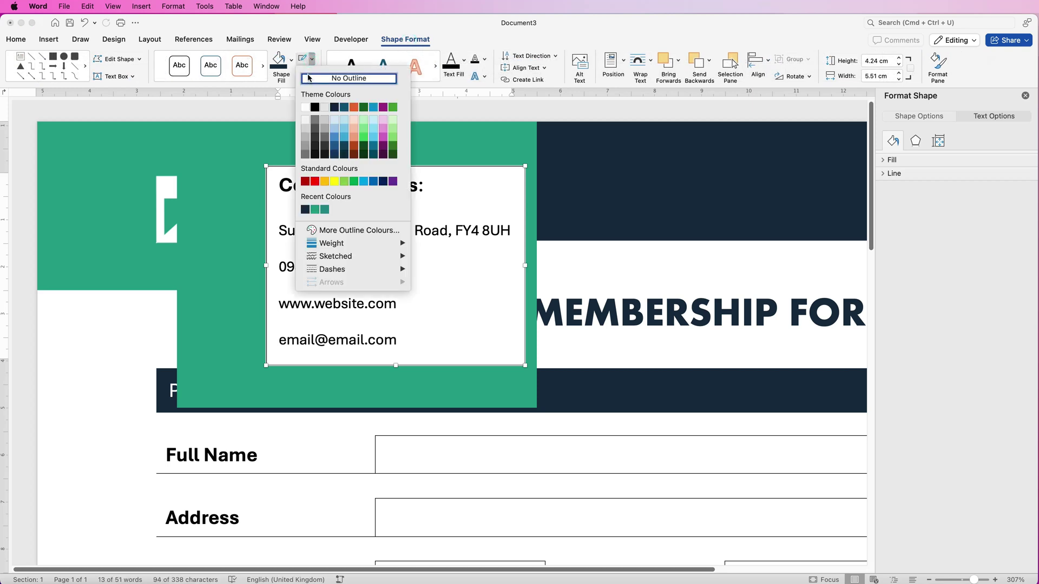
click(309, 78)
click(291, 62)
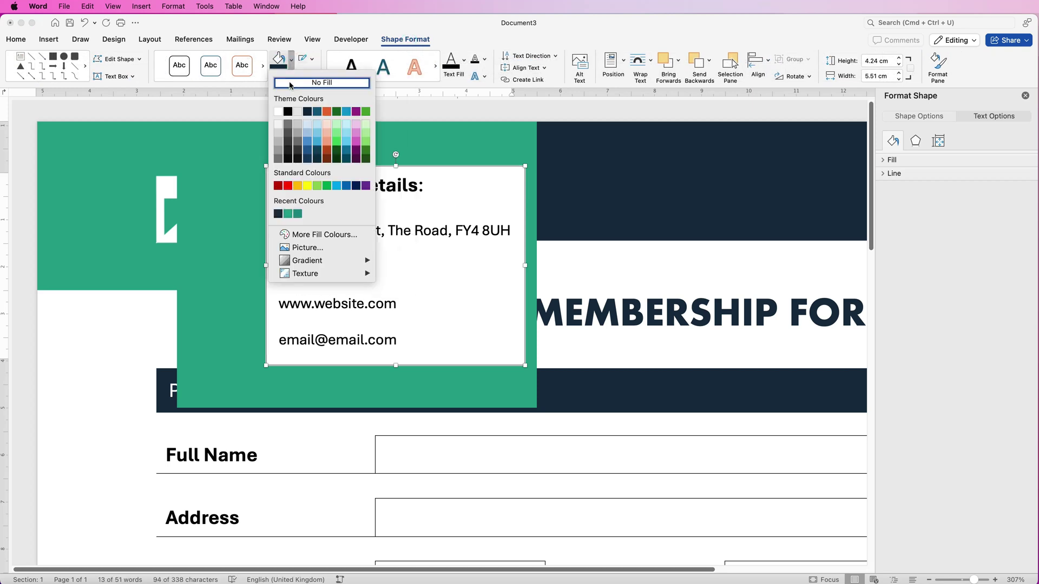
click(291, 83)
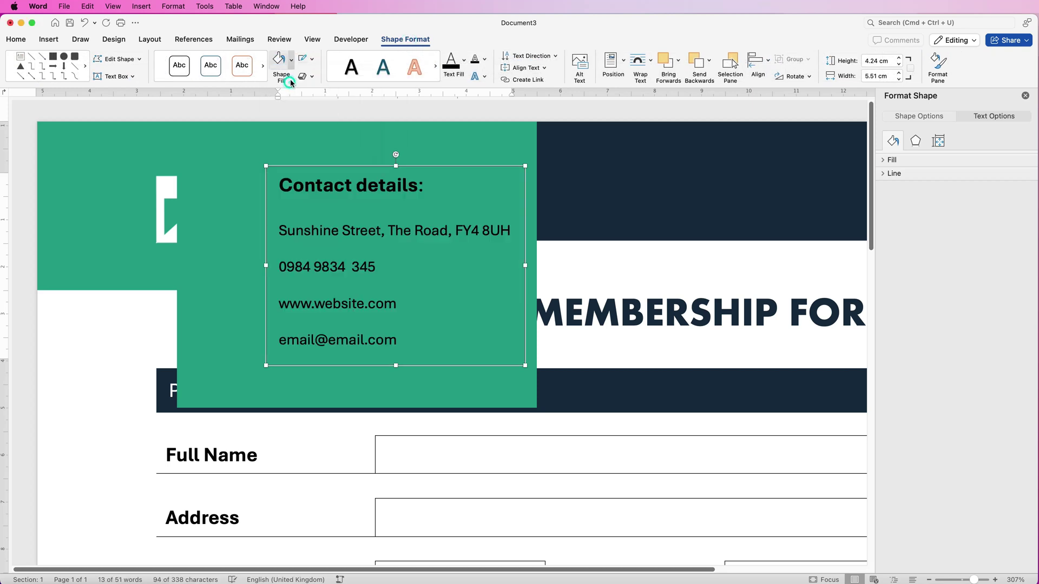
click(17, 42)
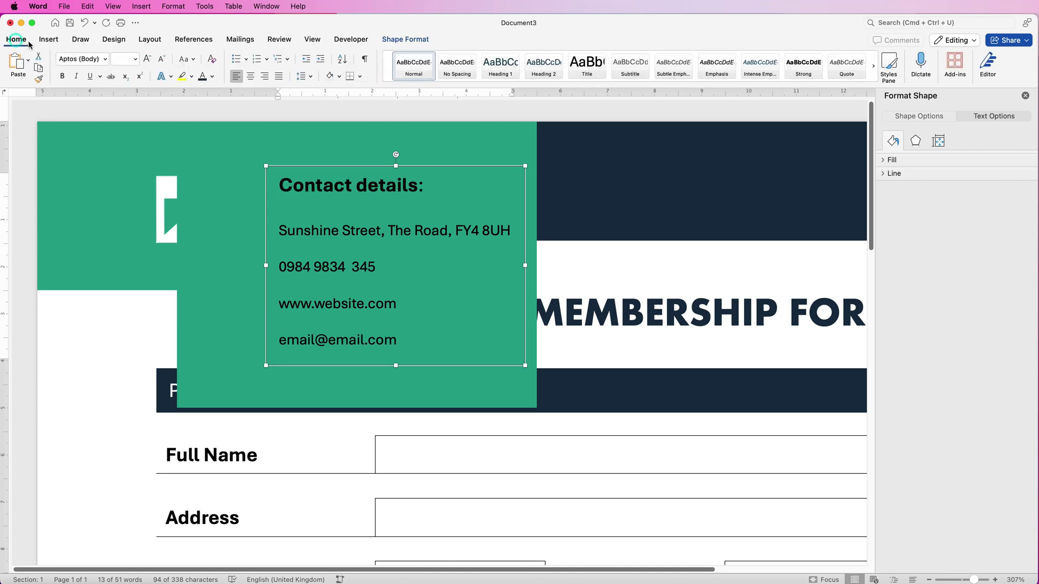
click(212, 77)
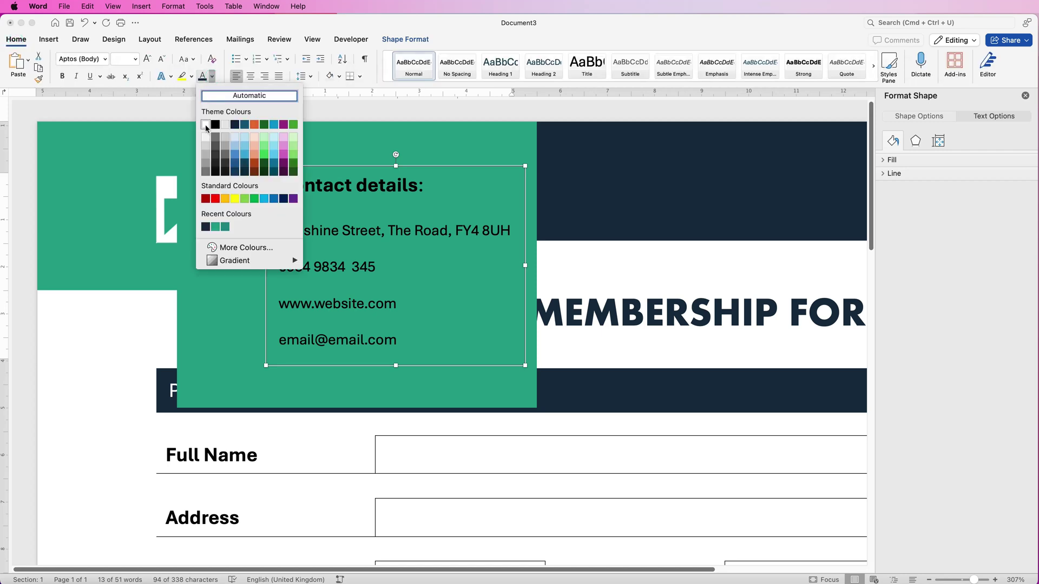
click(206, 125)
drag(399, 341, 287, 236)
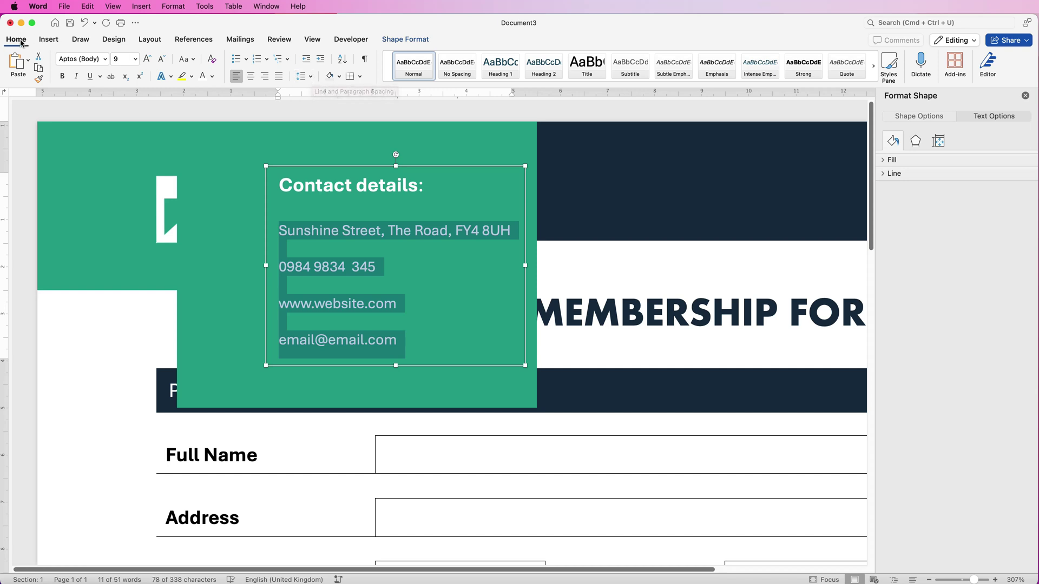
Set the contact lines to Exactly 8 pt line spacing and pull the box's bottom edge up
click(312, 79)
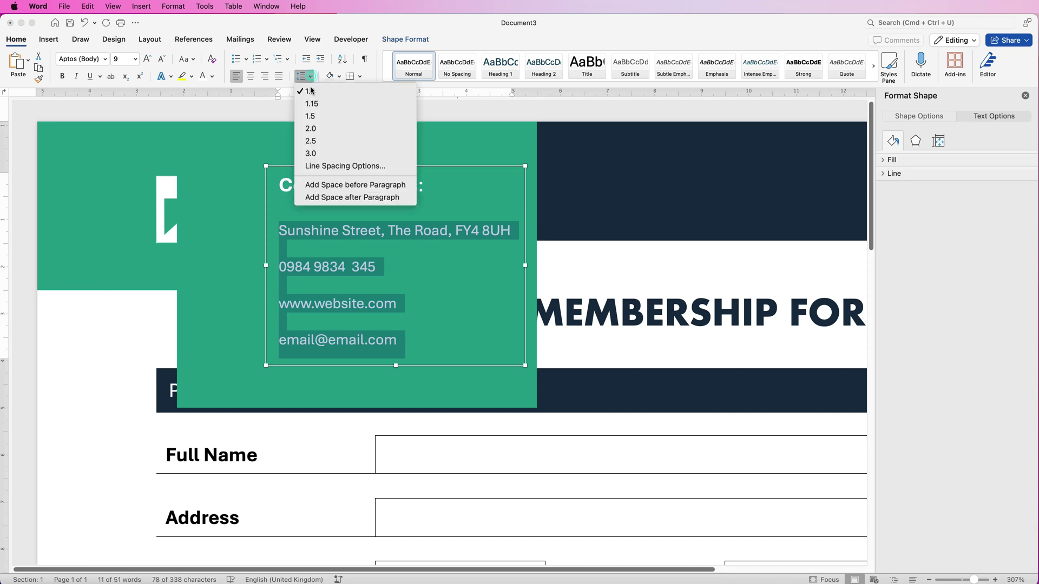
click(320, 165)
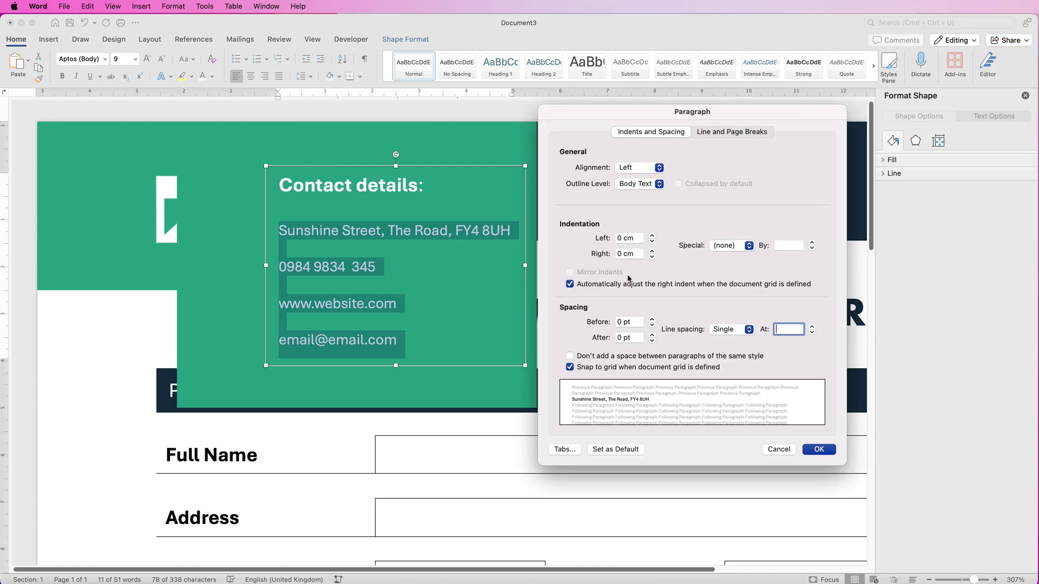
click(748, 329)
click(741, 377)
click(812, 333)
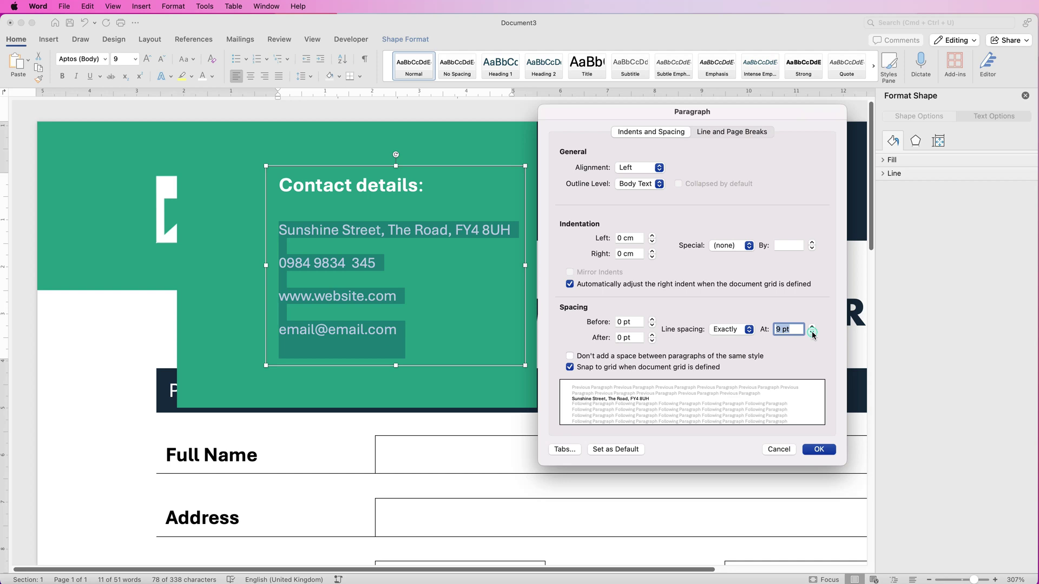
click(817, 450)
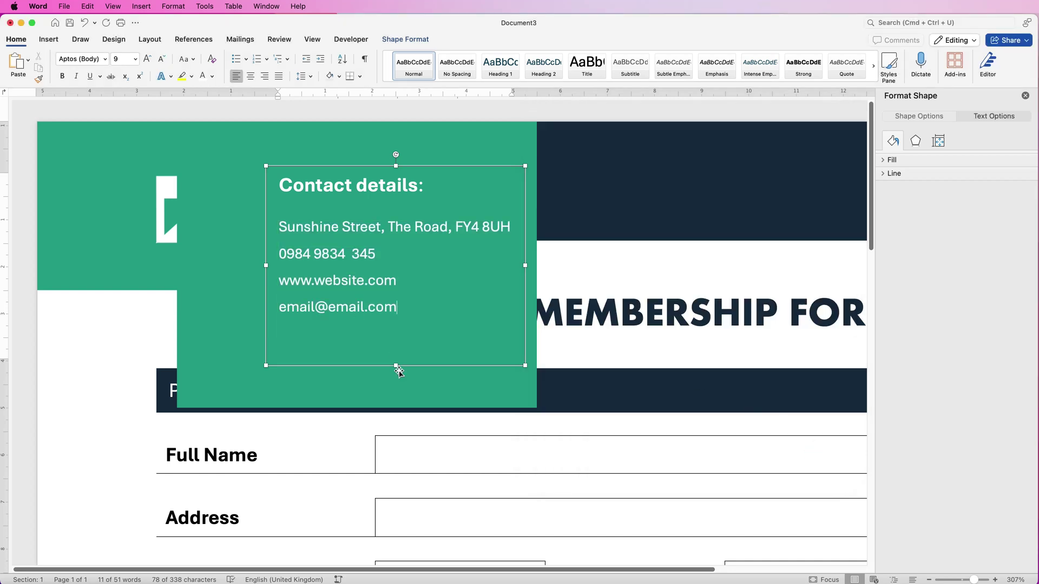
drag(396, 365, 395, 342)
click(245, 323)
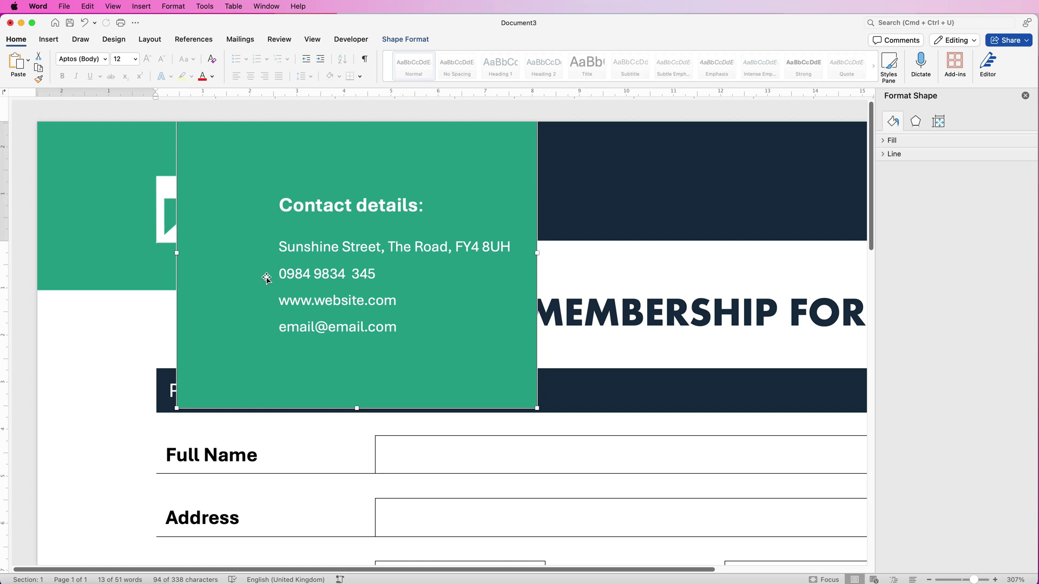
Insert a map-pin icon found by searching the stock icons for 'loca'
click(49, 40)
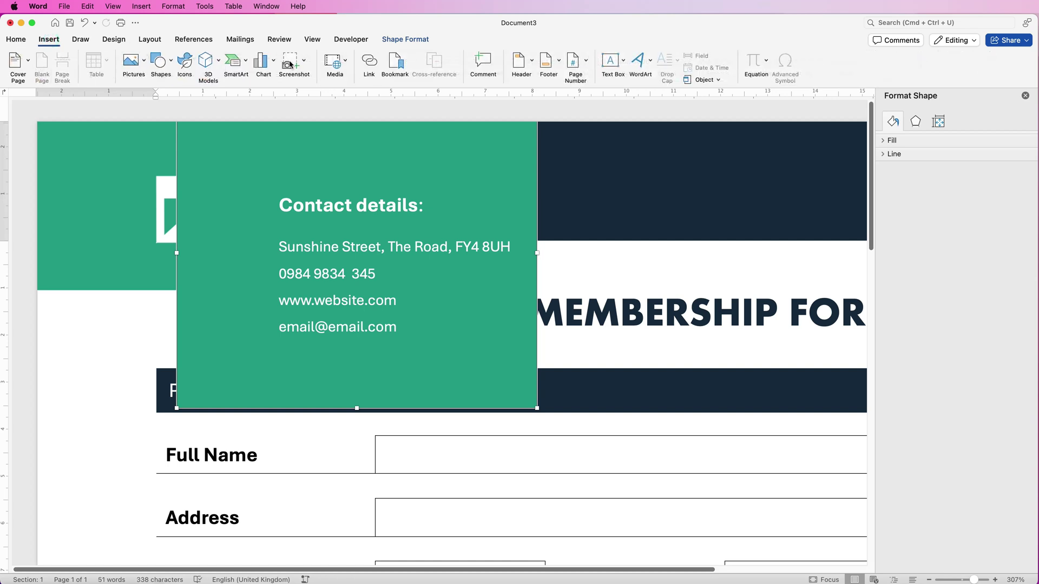
click(185, 61)
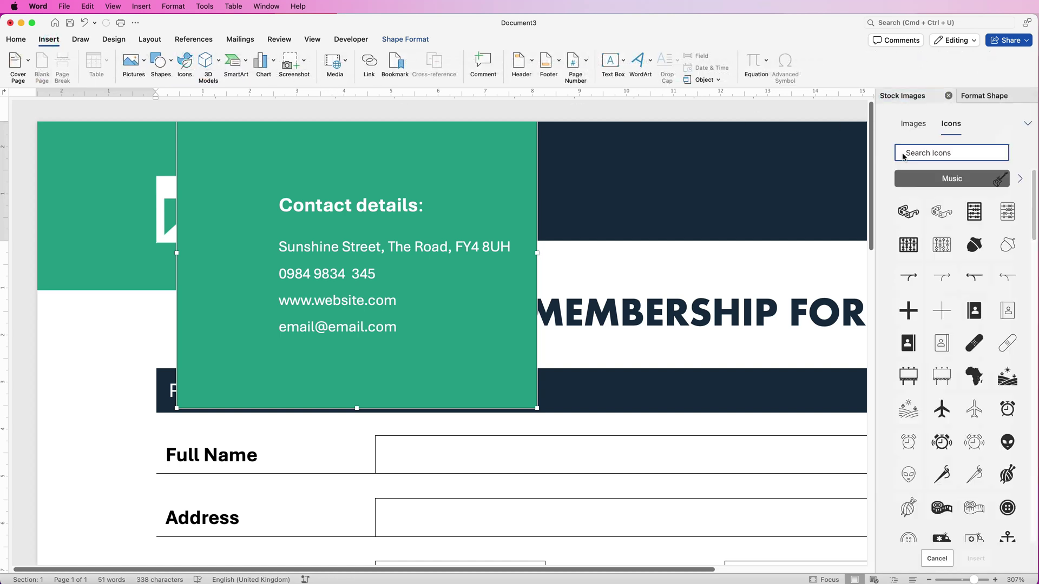
text(location)
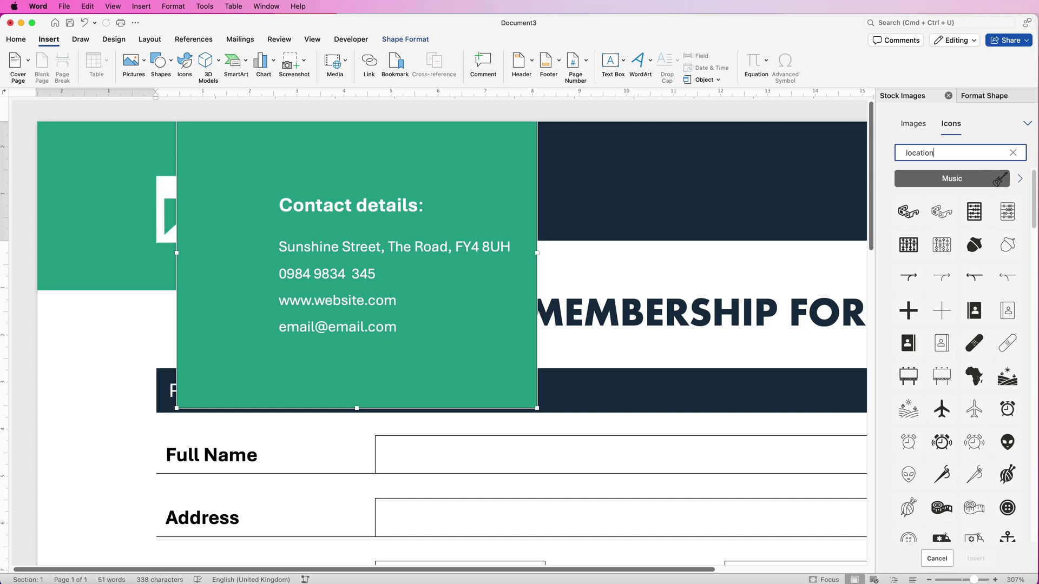
key(Return)
click(908, 184)
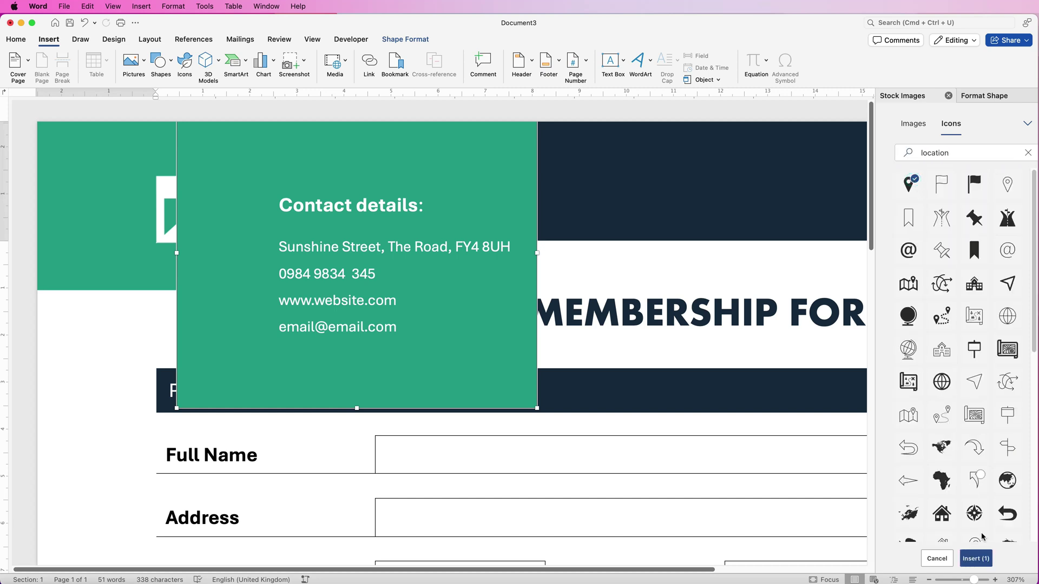
click(976, 559)
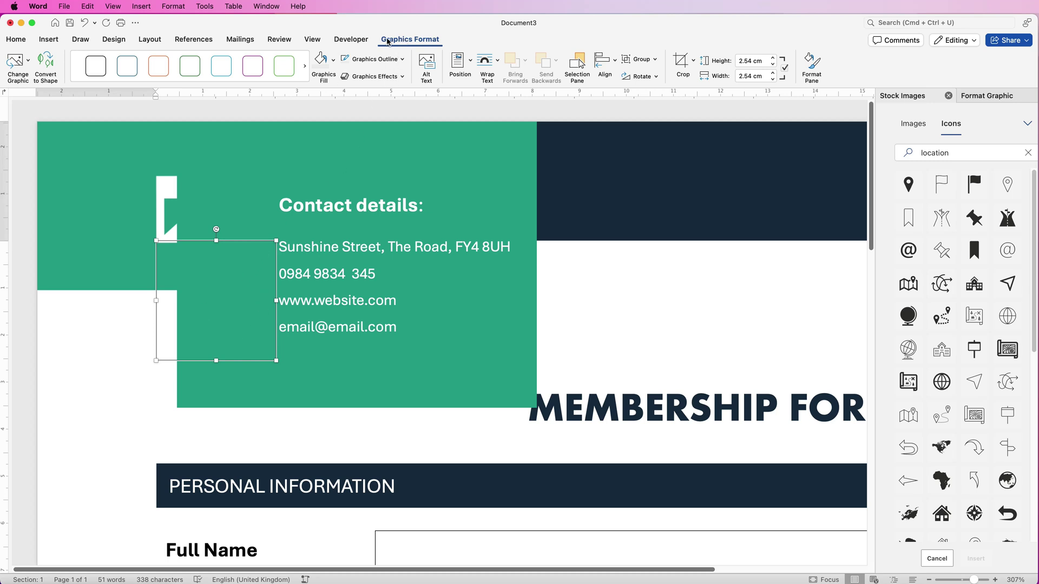
Make the pin white, 0.5 cm high and in front of text, and place it beside the address
click(498, 63)
click(521, 165)
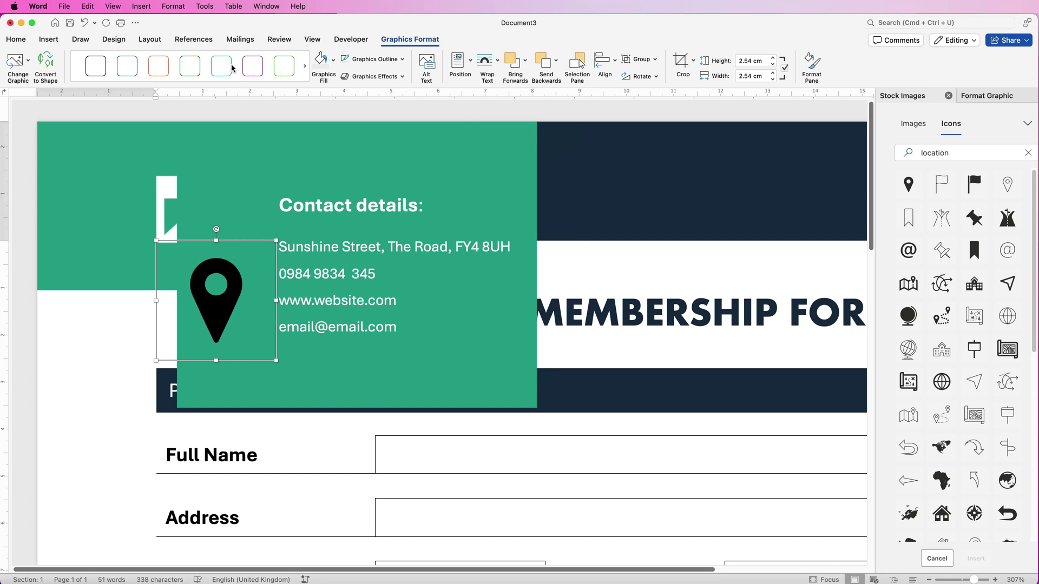
click(334, 60)
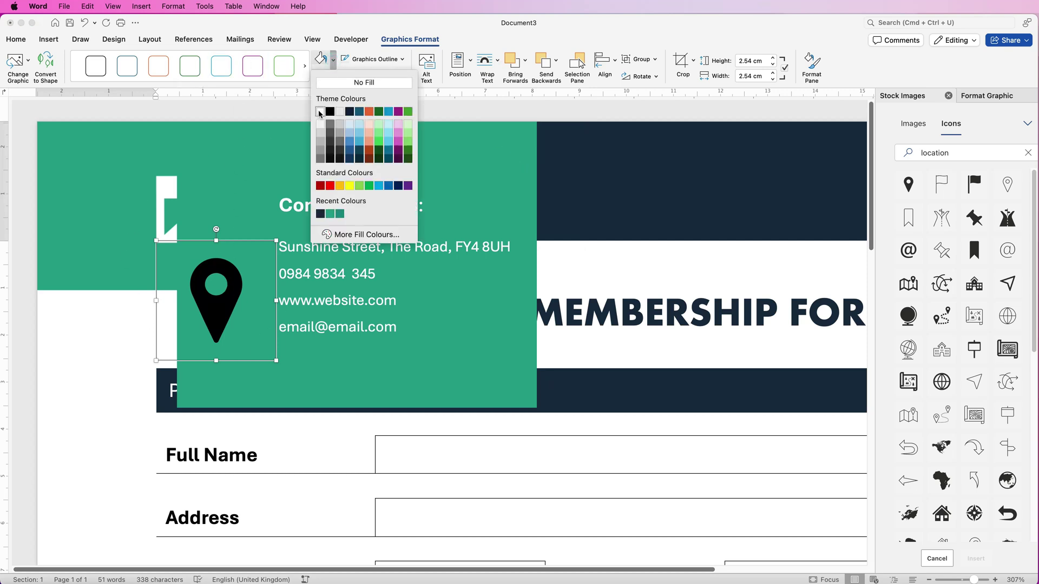
click(320, 113)
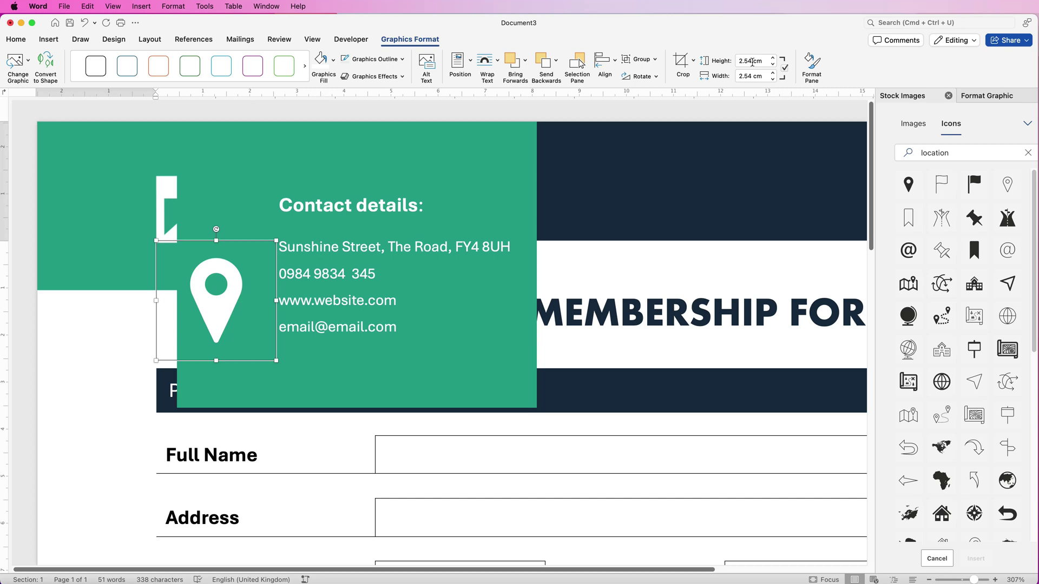
drag(763, 62, 733, 59)
key(BackSpace)
key(Return)
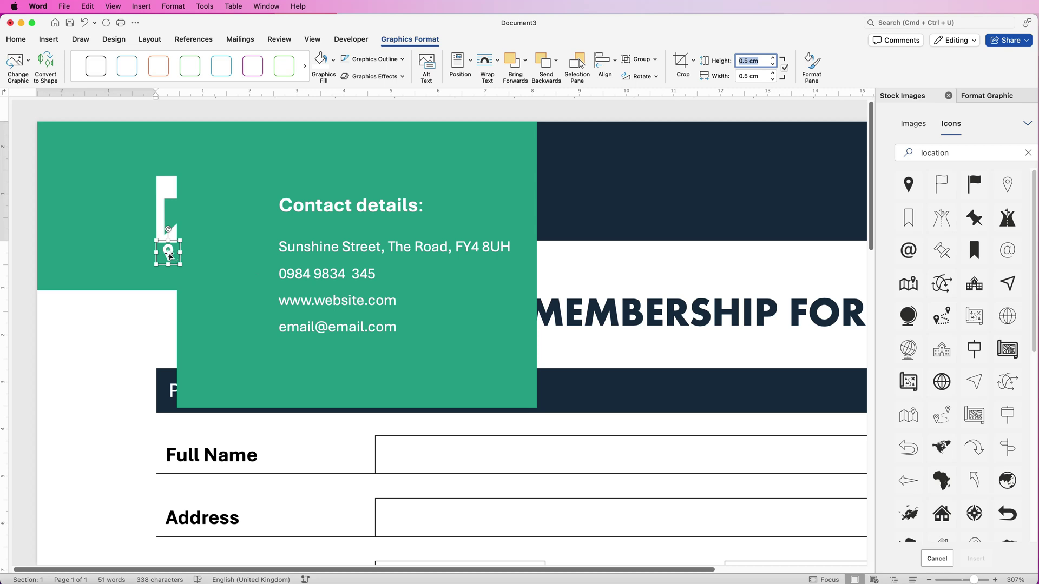
drag(168, 254, 264, 249)
click(938, 154)
drag(938, 154, 894, 153)
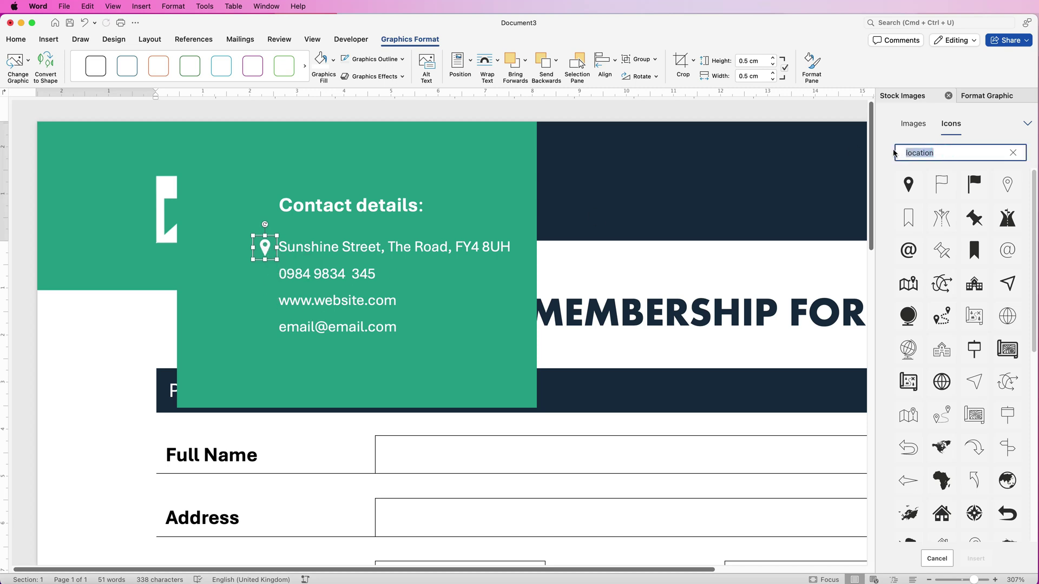
Insert a 'phone' icon from the Icons search and set its wrapping to In Front of Text
text(phone)
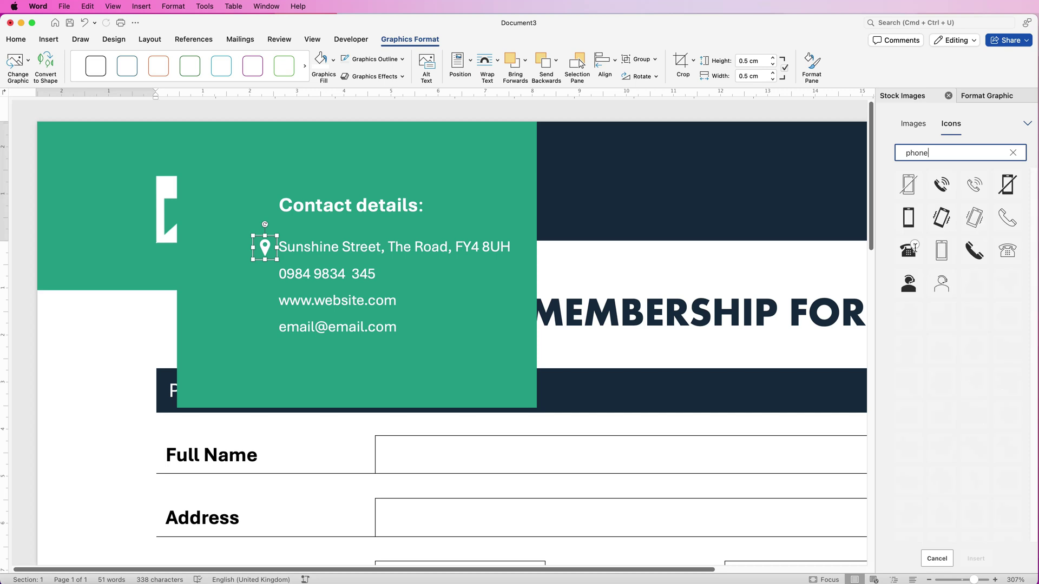
click(908, 250)
click(975, 558)
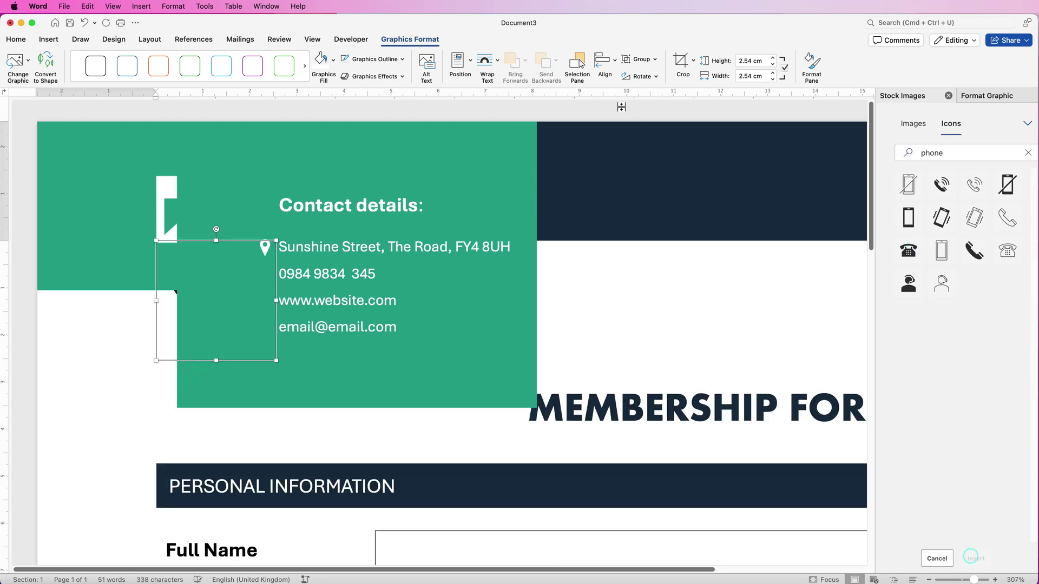
click(498, 63)
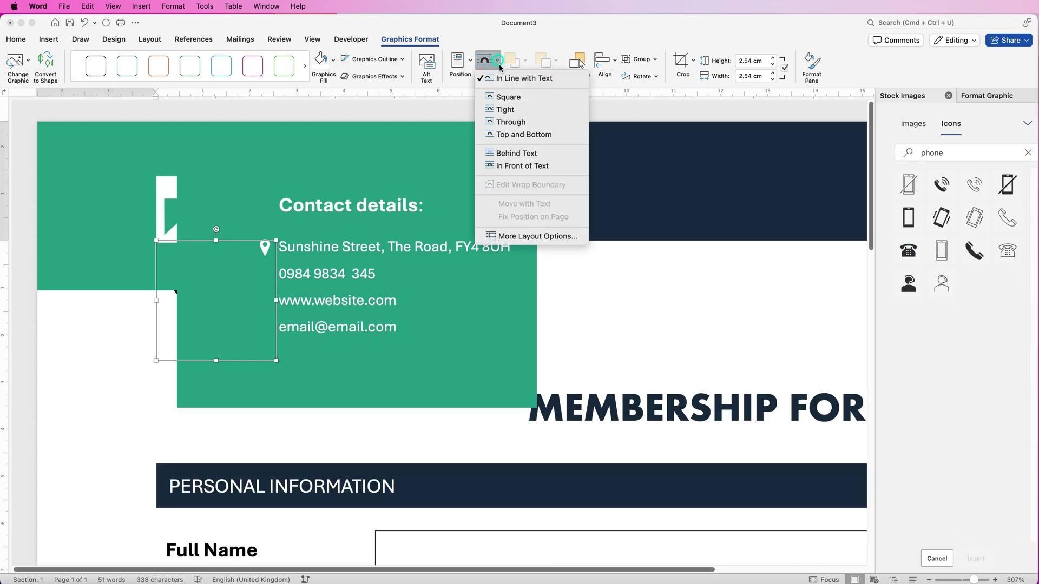
click(499, 164)
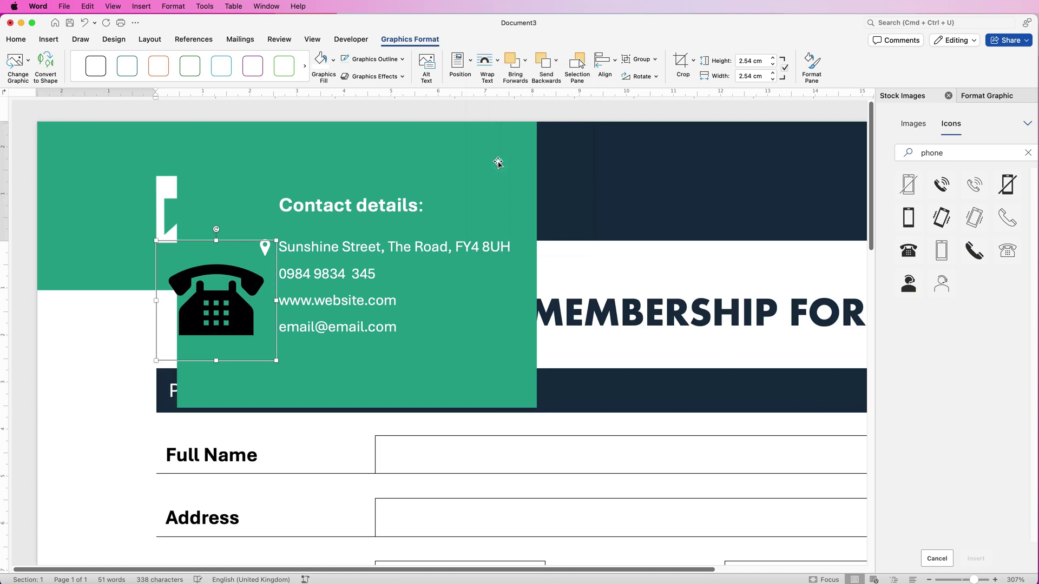
click(319, 61)
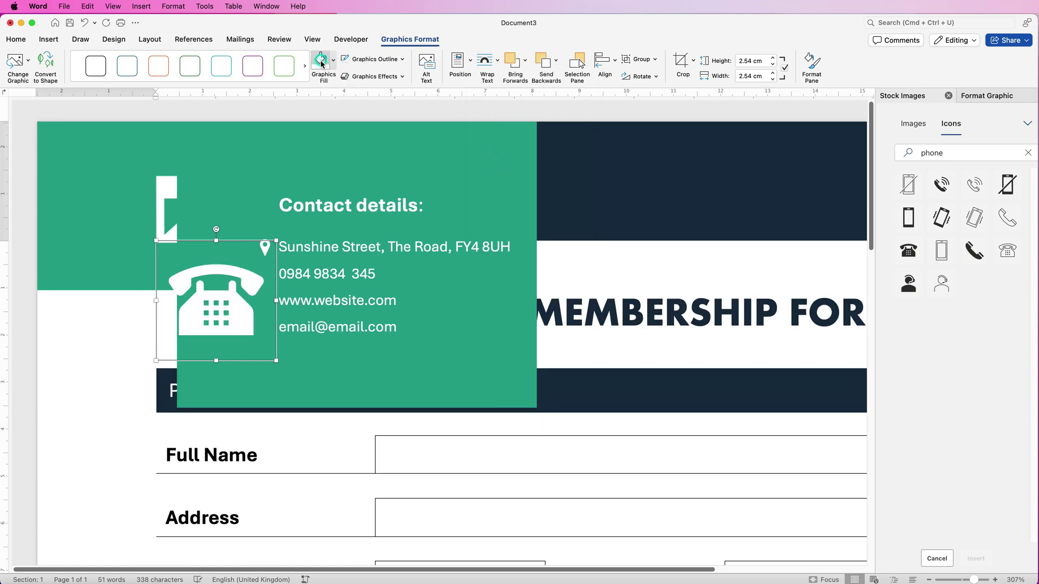
click(760, 61)
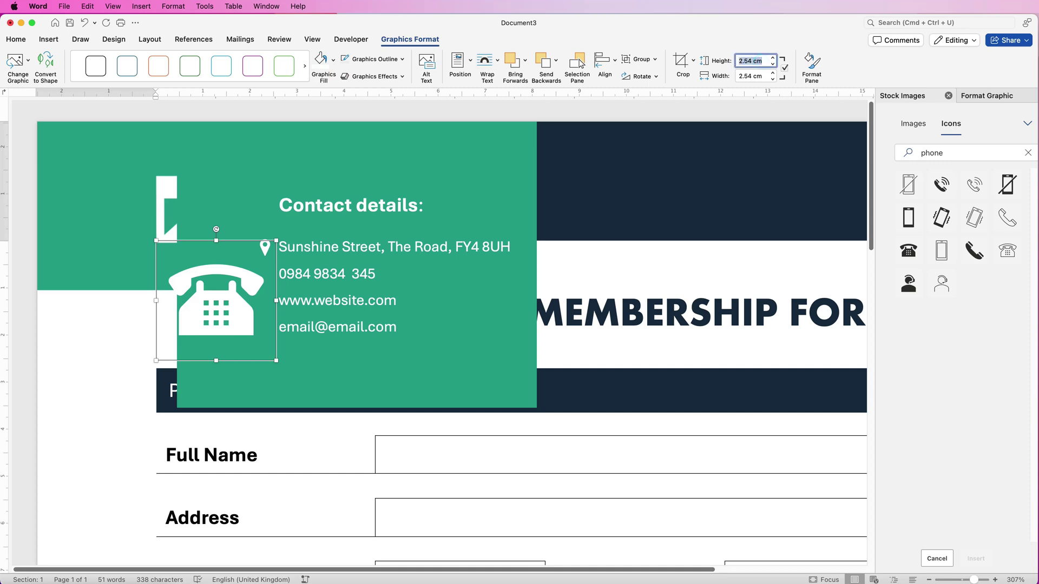
text(0.5)
key(Return)
drag(167, 255, 262, 275)
click(898, 153)
text(globe)
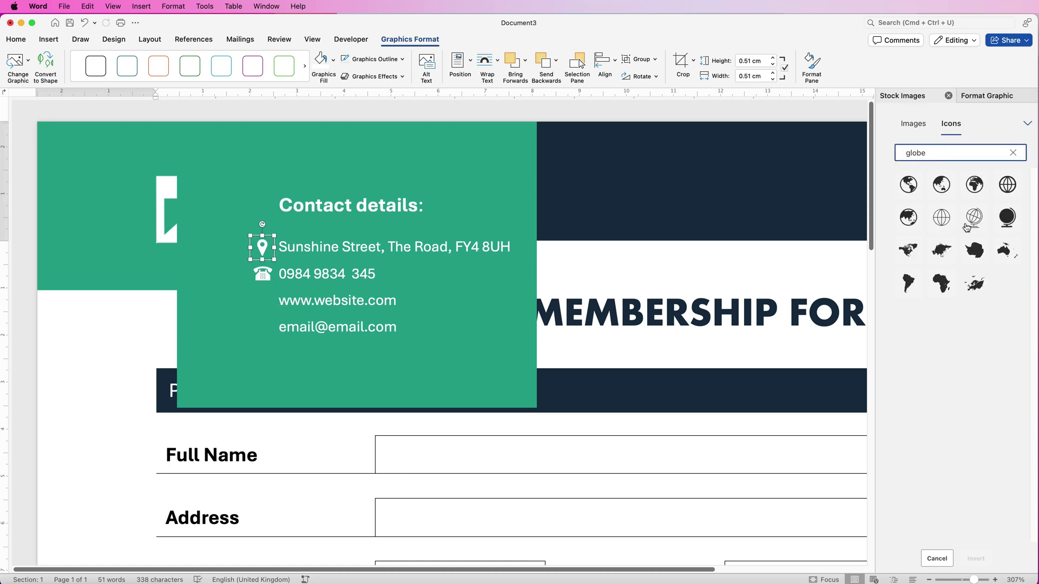
Insert the outline globe icon and float it In Front of Text
click(1008, 185)
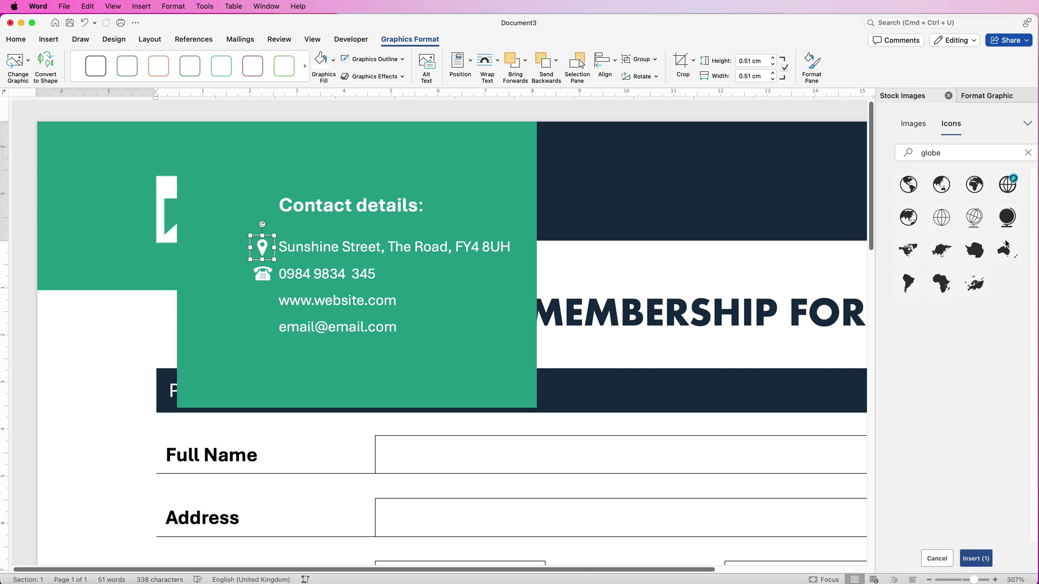
click(971, 563)
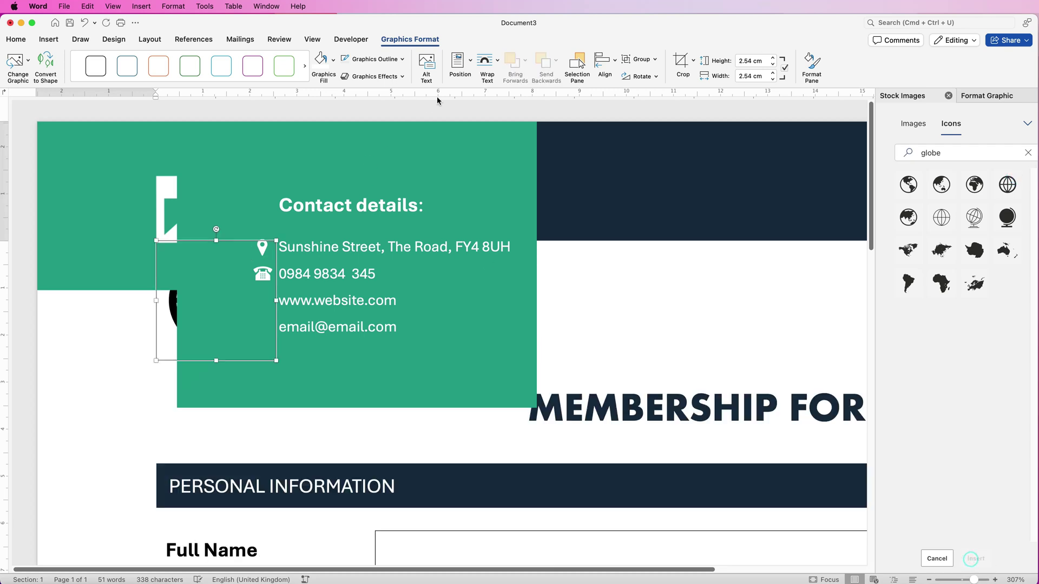
click(486, 61)
click(520, 166)
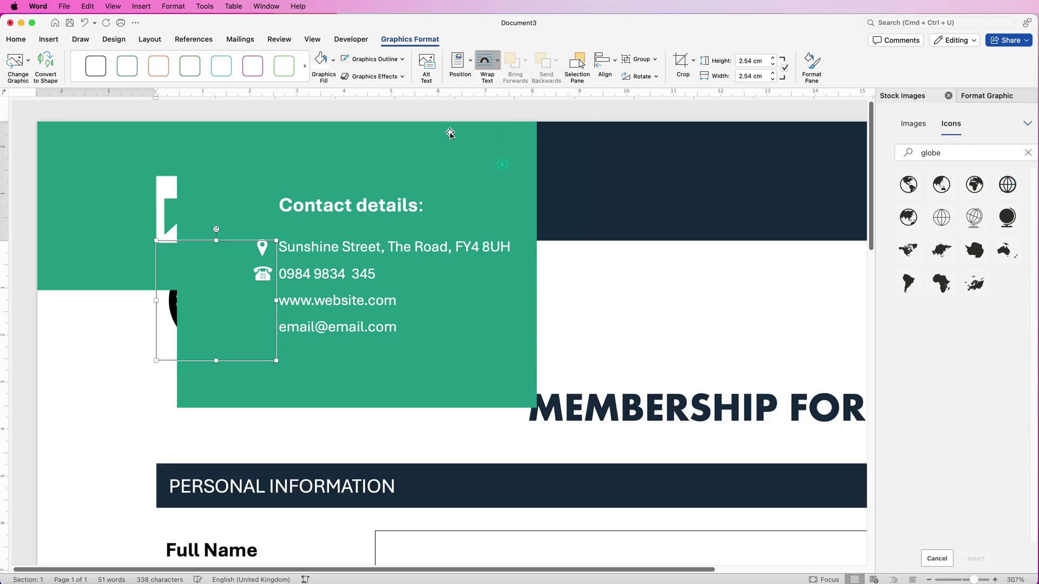
click(319, 64)
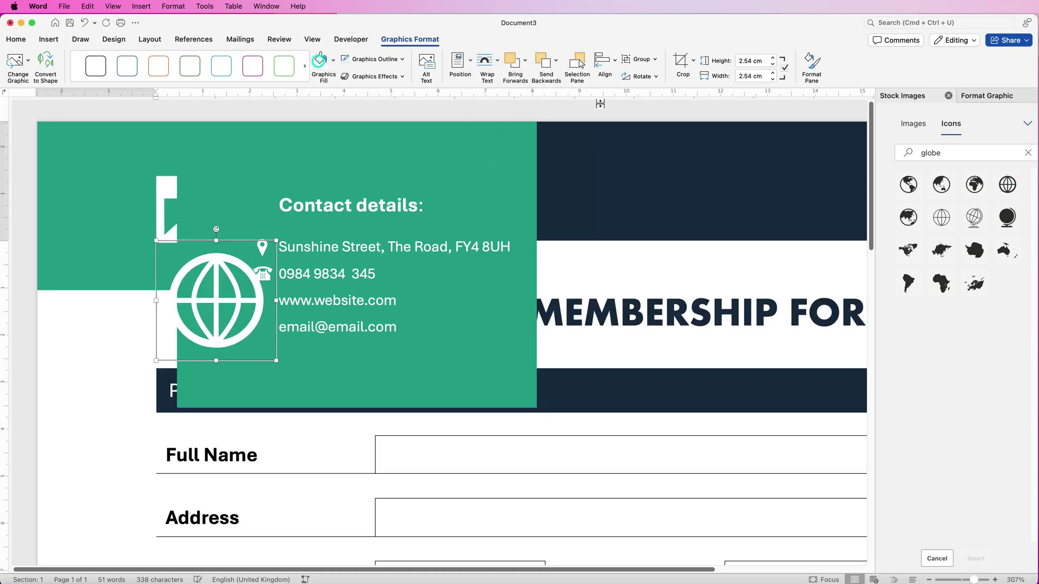
triple_click(761, 61)
text(0.5)
key(Return)
drag(182, 244, 199, 258)
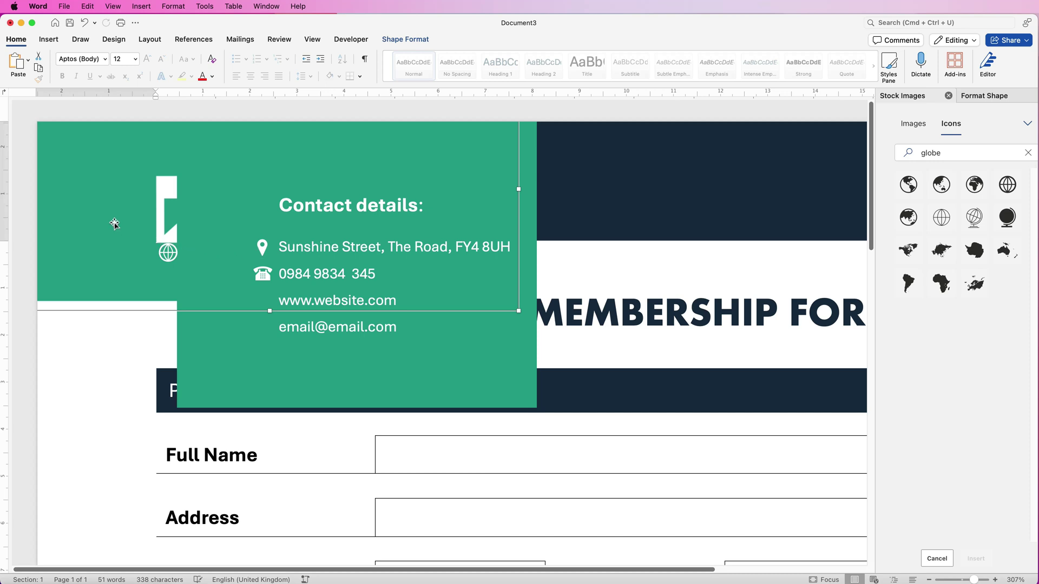
key(super+z)
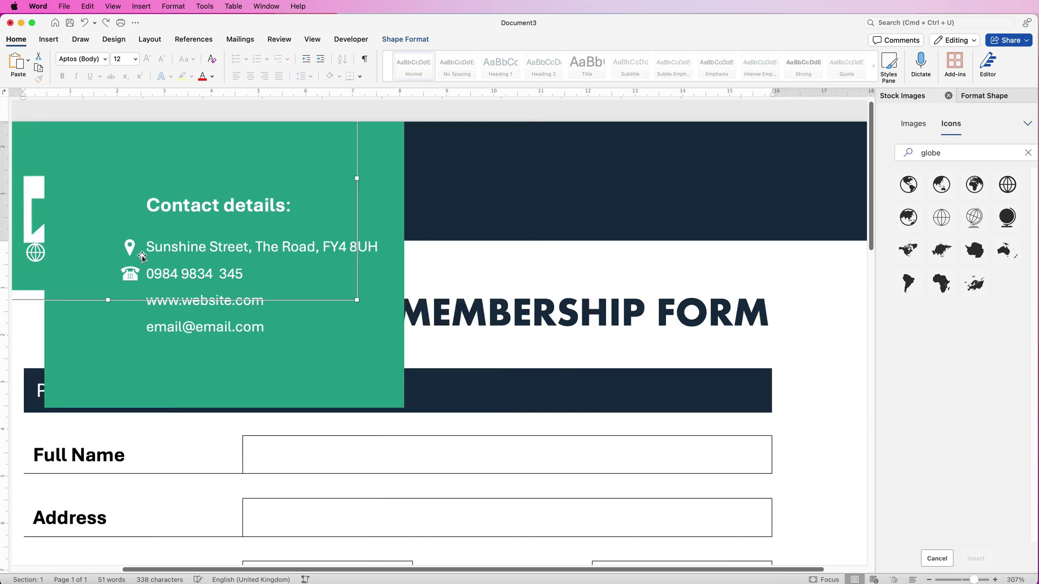
key(super+y)
click(902, 148)
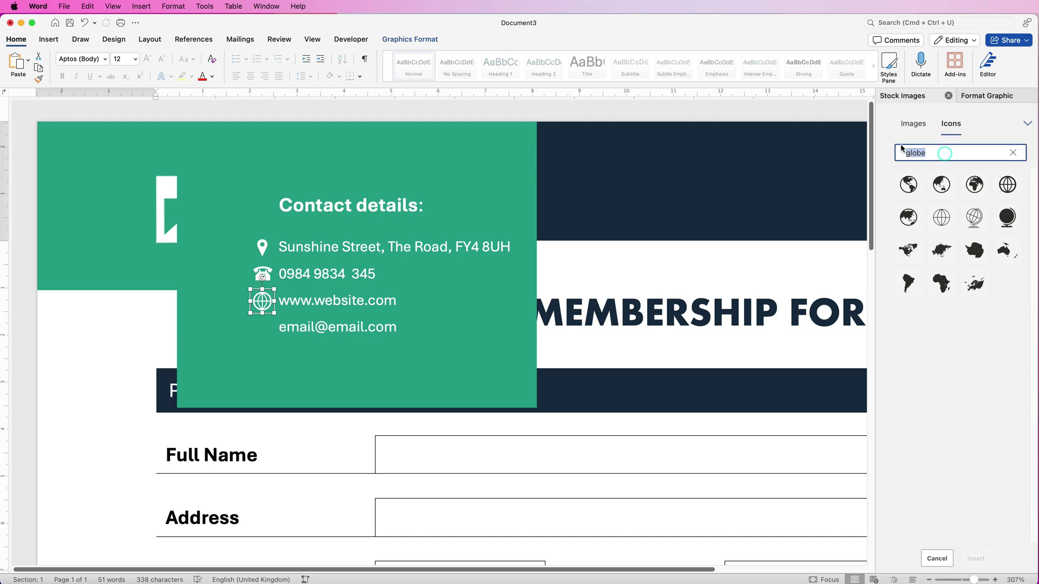
Insert an envelope icon from an 'email' Icons search, set to In Front of Text
text(email)
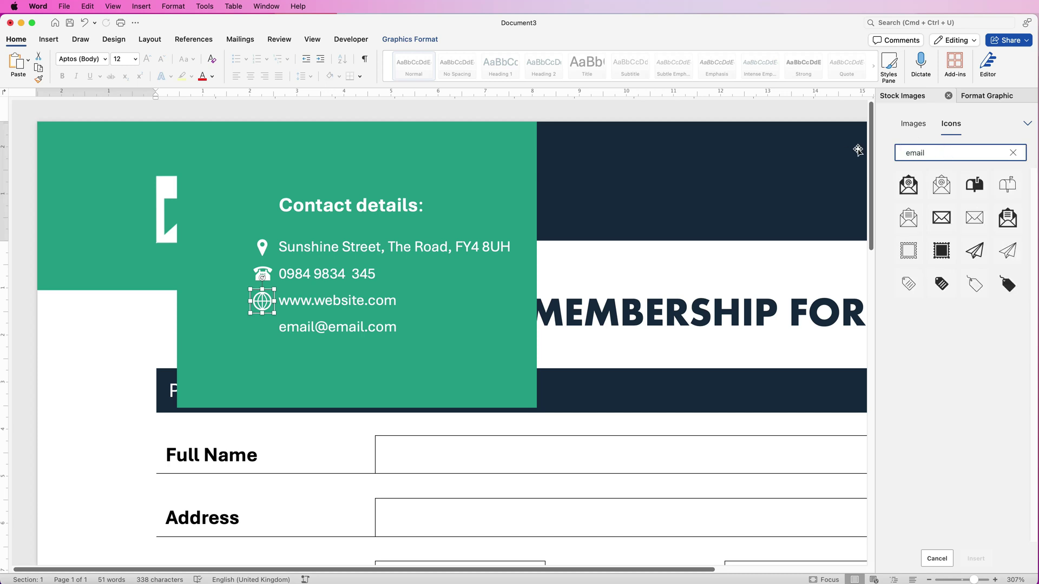
click(942, 217)
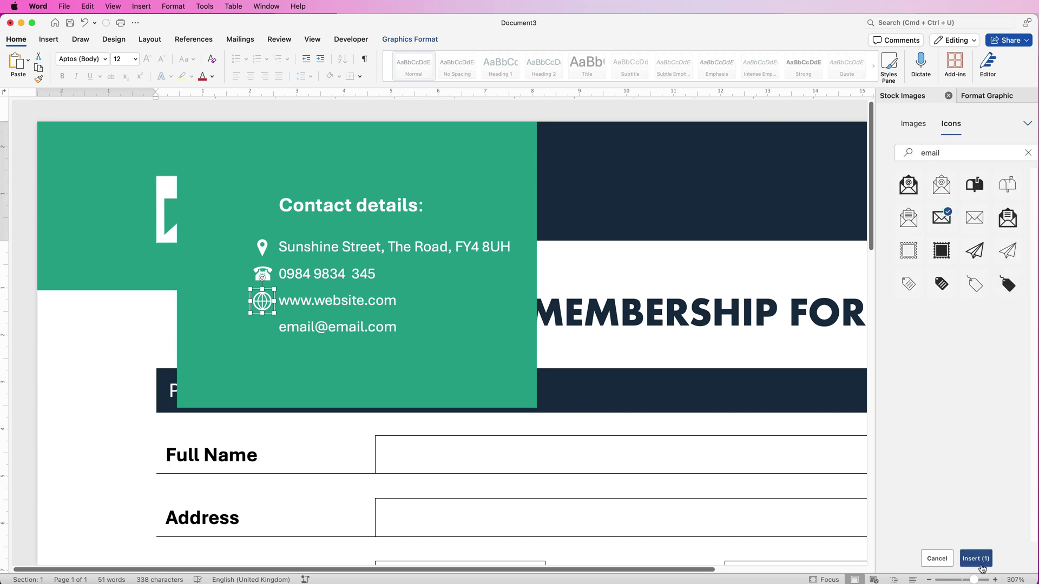
click(977, 562)
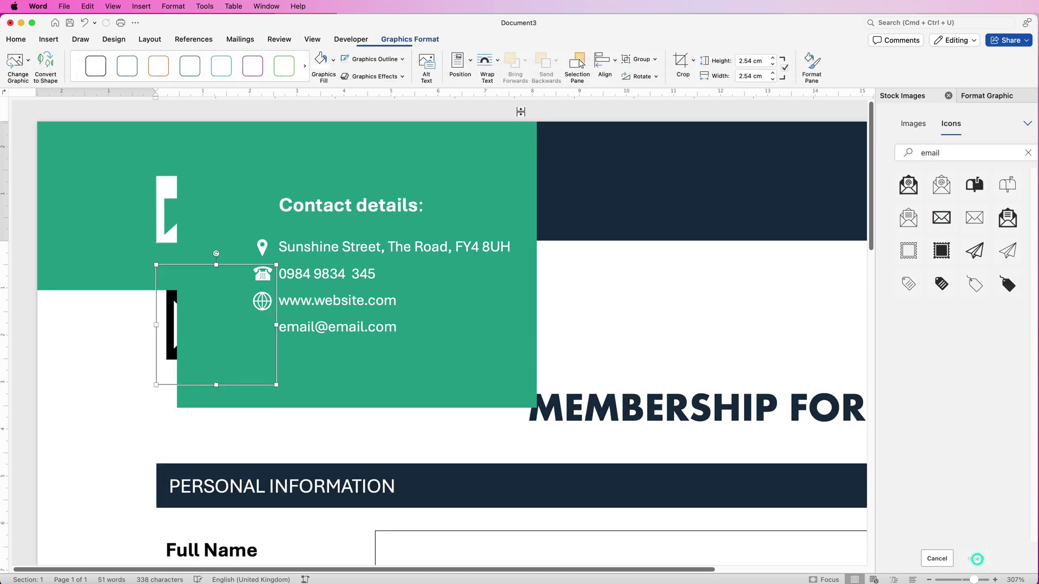
click(493, 61)
click(503, 166)
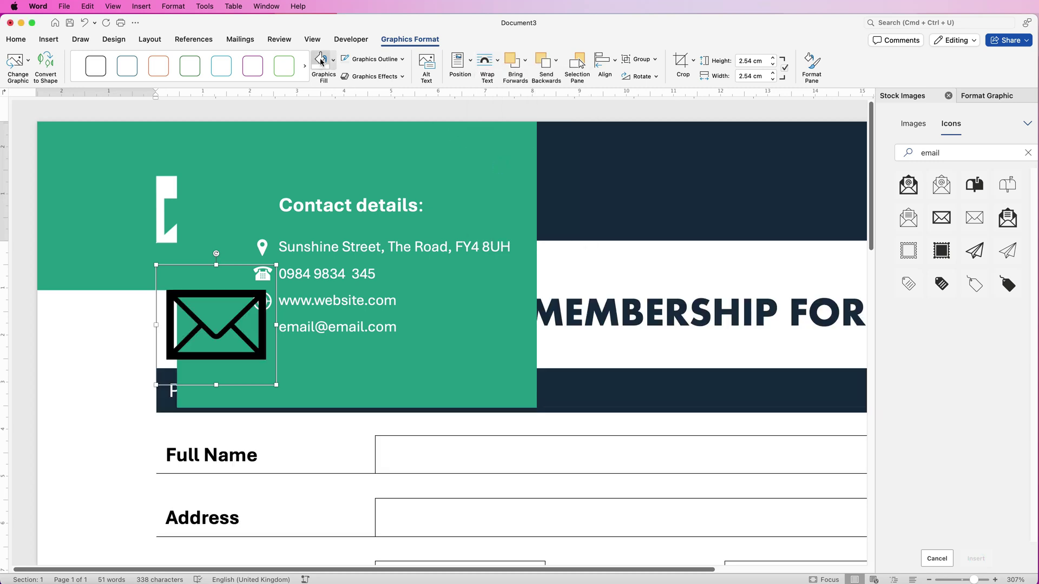
click(331, 64)
click(763, 61)
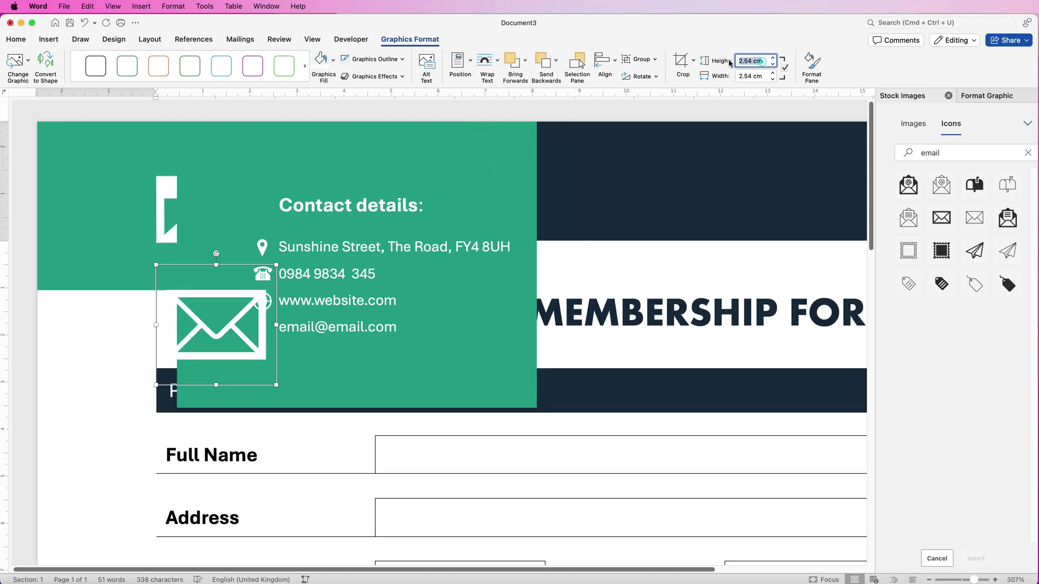
key(BackSpace)
key(Return)
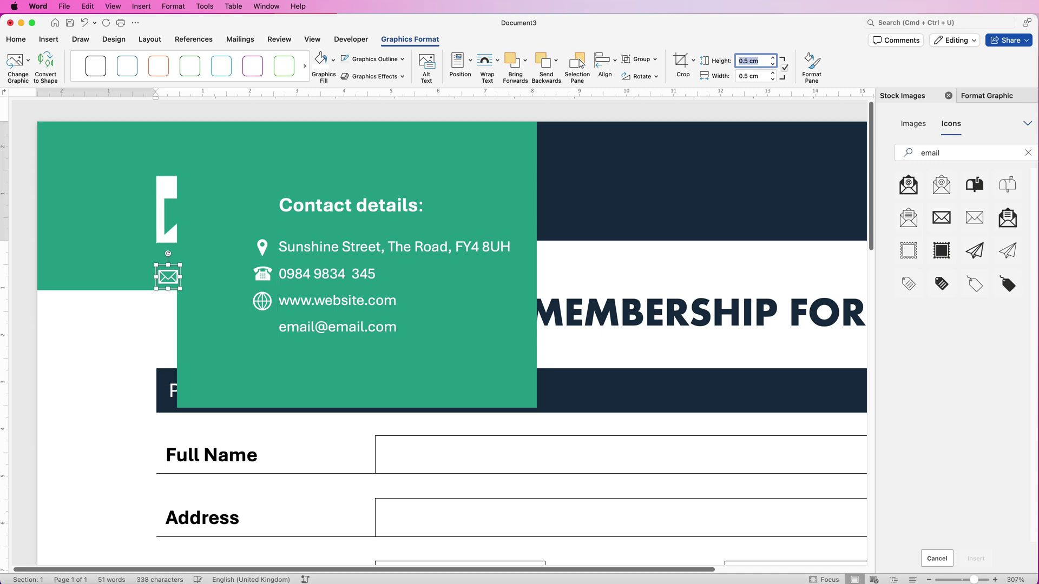
drag(168, 277, 262, 328)
click(379, 368)
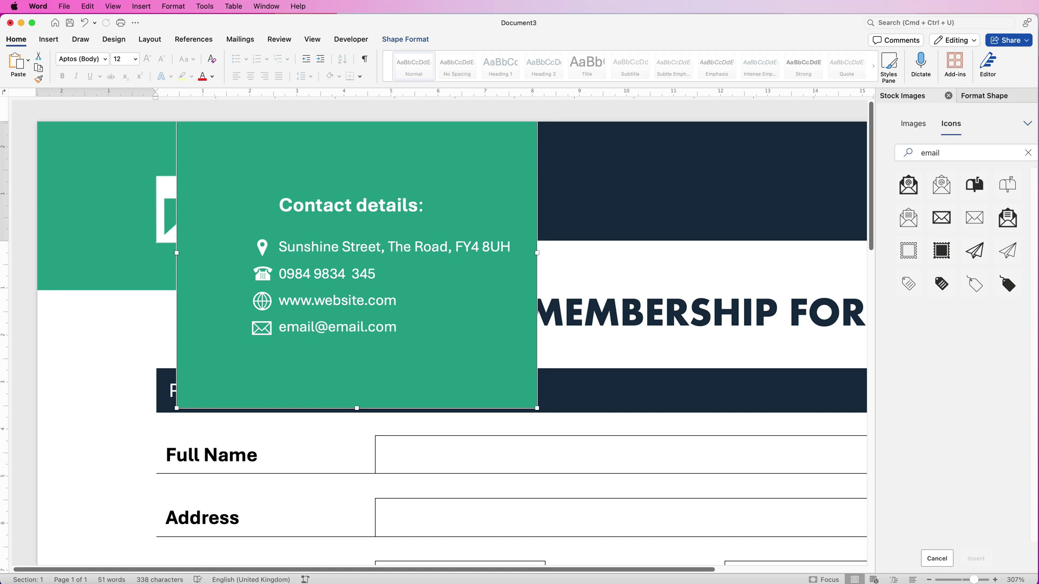
Select the contact-details text box and all four icons using the Selection Pane
click(396, 347)
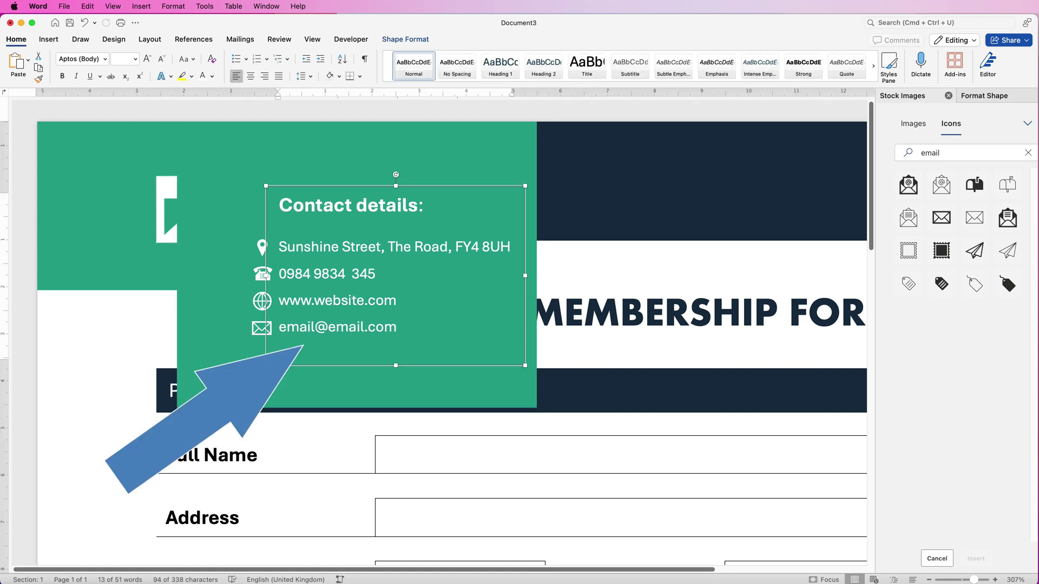
click(406, 39)
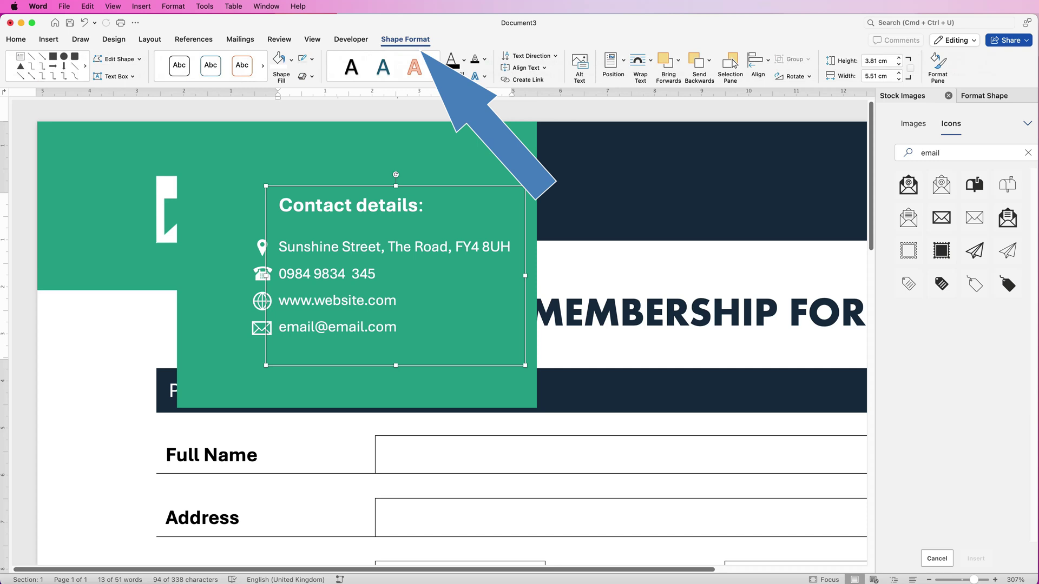
click(733, 64)
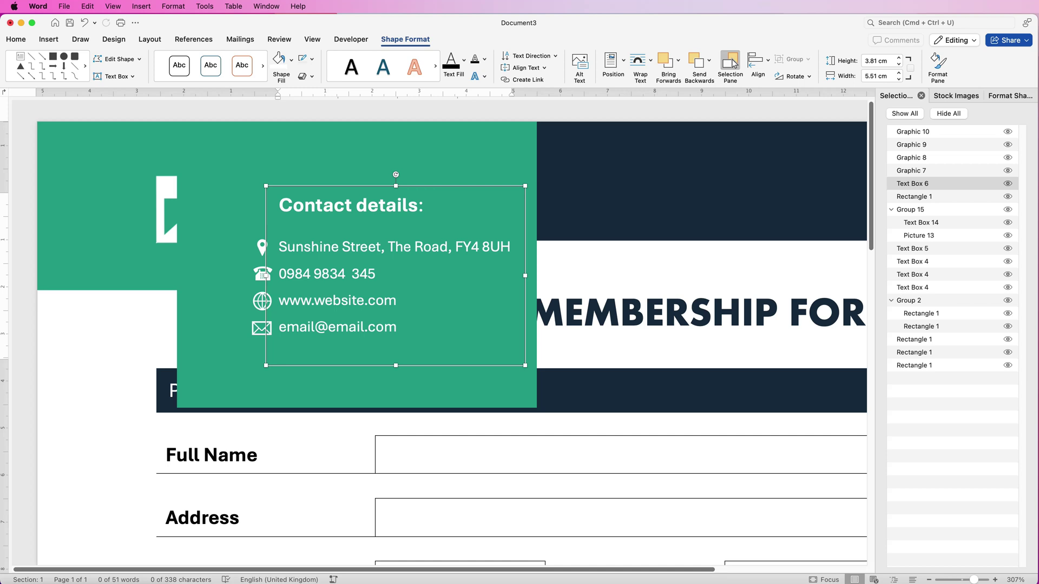
click(913, 131)
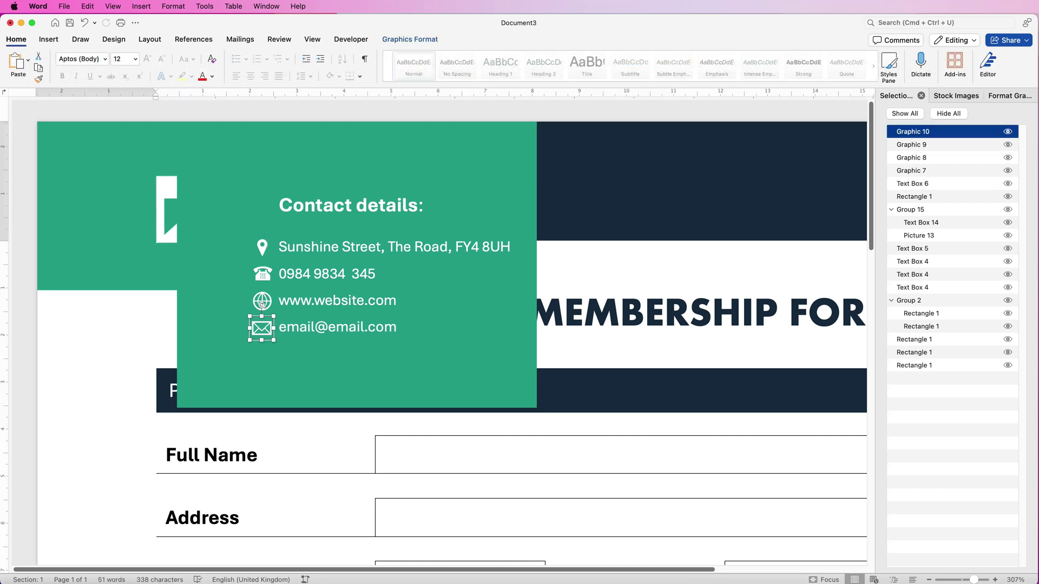
key(Escape)
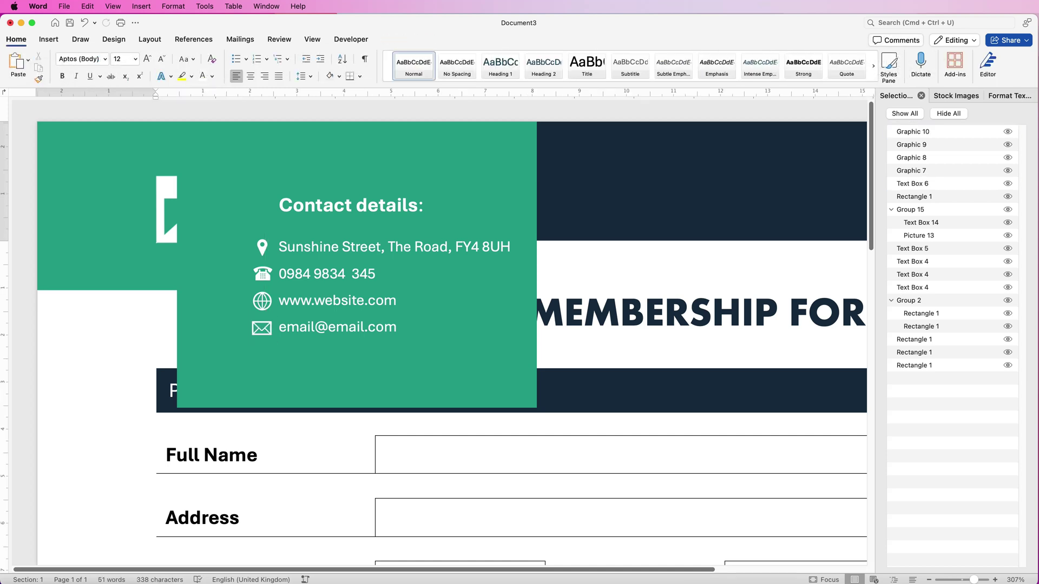
click(261, 325)
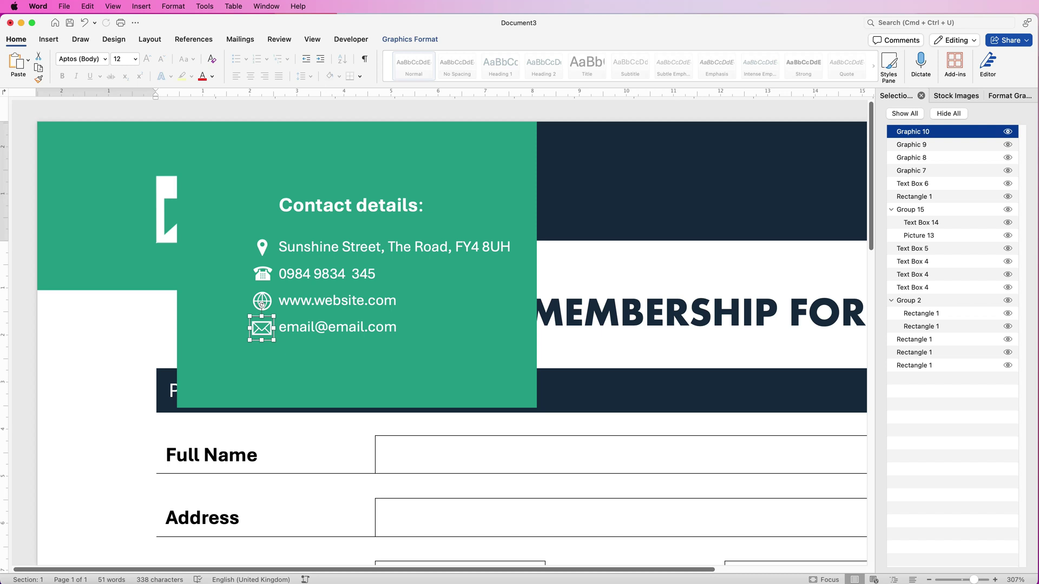
shift+click(912, 183)
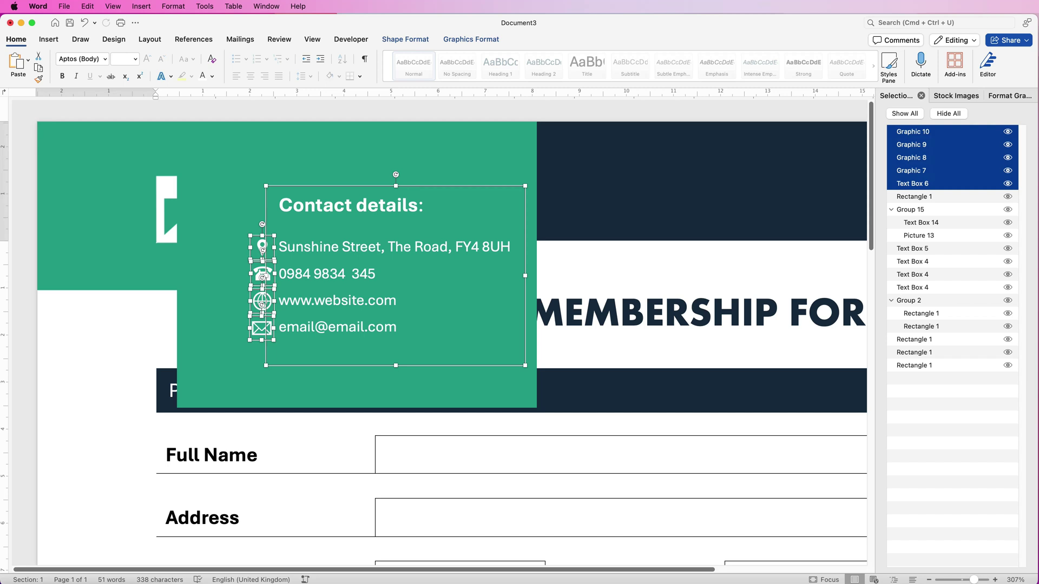
Group the icons and contact text into one object and nudge it into place
click(471, 39)
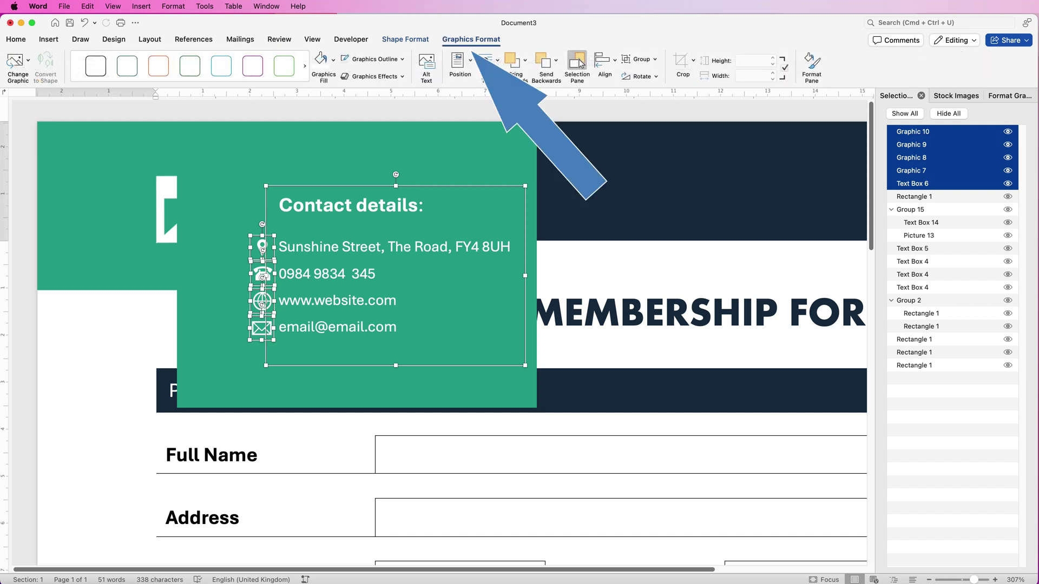
click(640, 59)
click(653, 73)
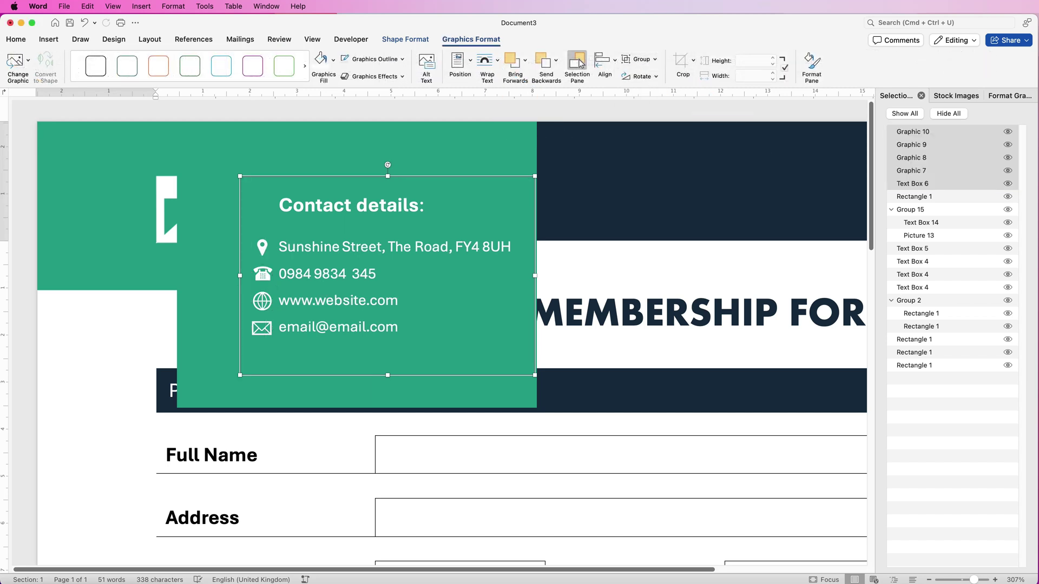
drag(348, 280, 326, 289)
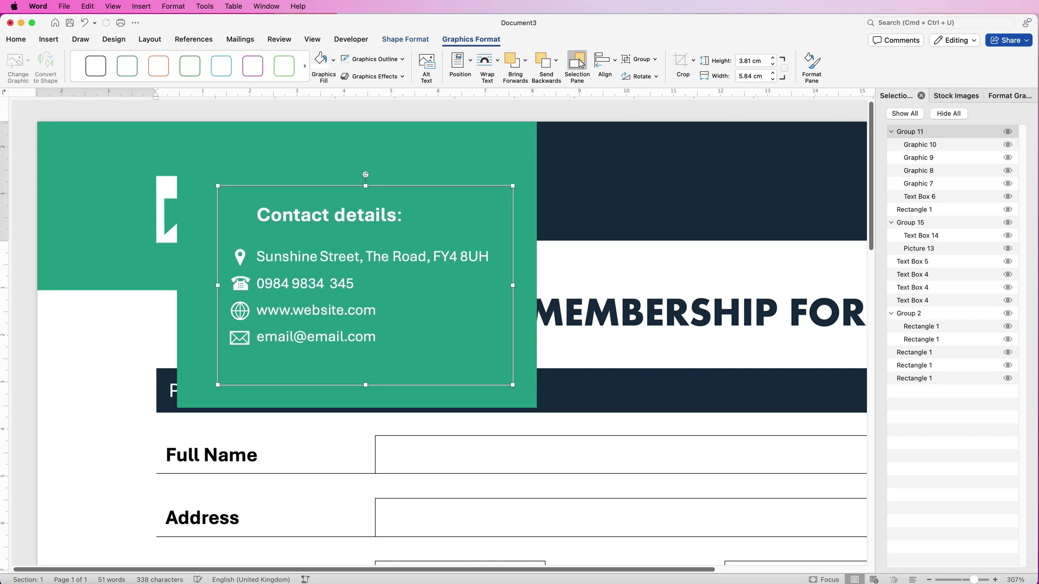
key(Up)
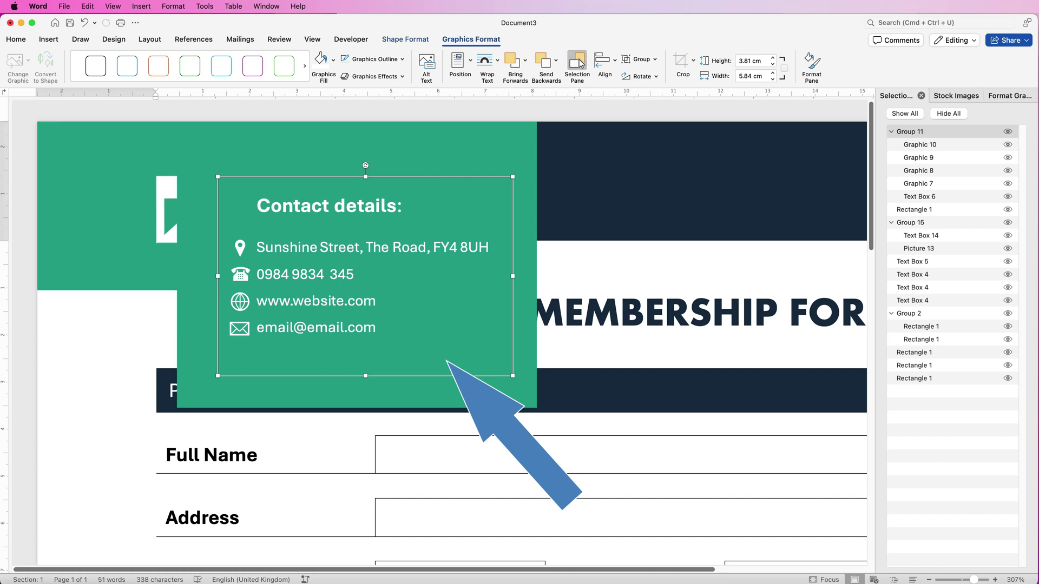
key(Tab)
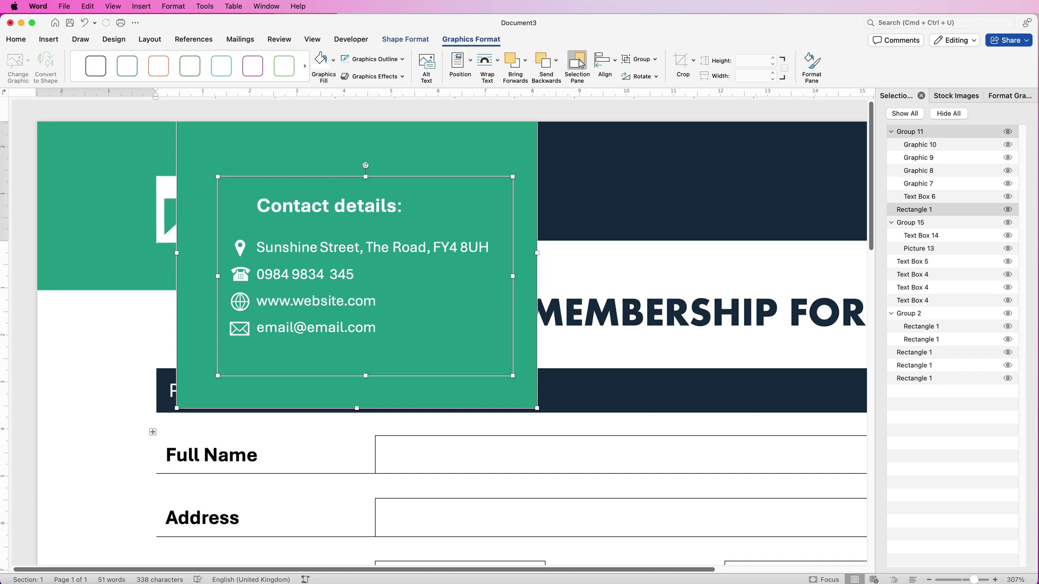
Move the green contact box down onto the green and navy footer
scroll(580, 64, down, 10)
key(Down)
key(Down)
key(Down)
key(Down)
key(Down)
key(Down)
key(Down)
key(Down)
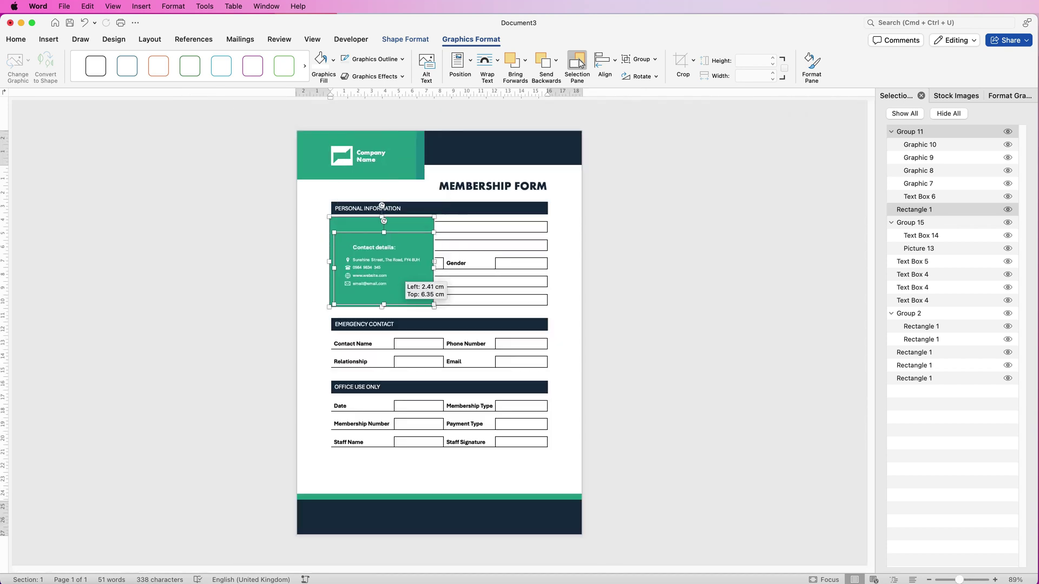
key(Down)
key(Down)
key(Down)
key(Down)
key(Down)
key(Down)
key(Down)
key(Down)
key(Down)
key(Down)
key(Down)
key(Down)
key(Down)
key(Down)
key(Down)
key(Down)
key(Down)
key(Down)
key(Down)
key(Down)
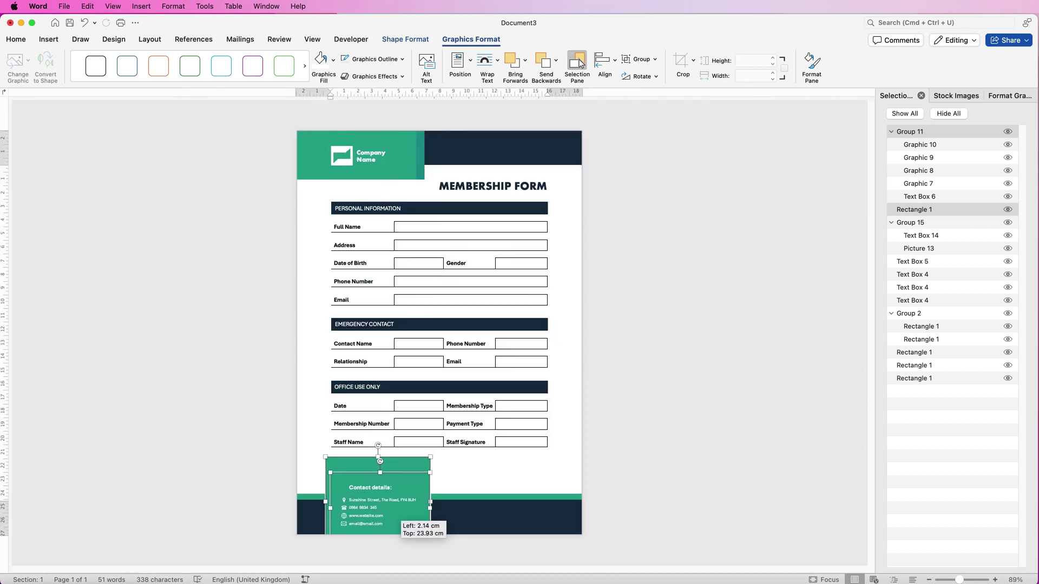
scroll(580, 63, down, 1)
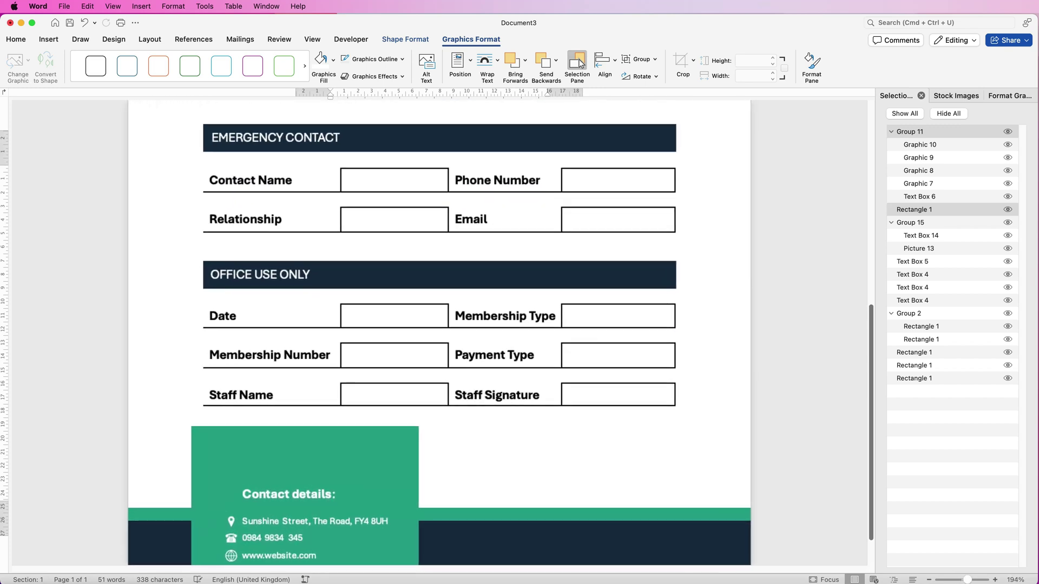
scroll(580, 63, up, 2)
scroll(580, 63, down, 4)
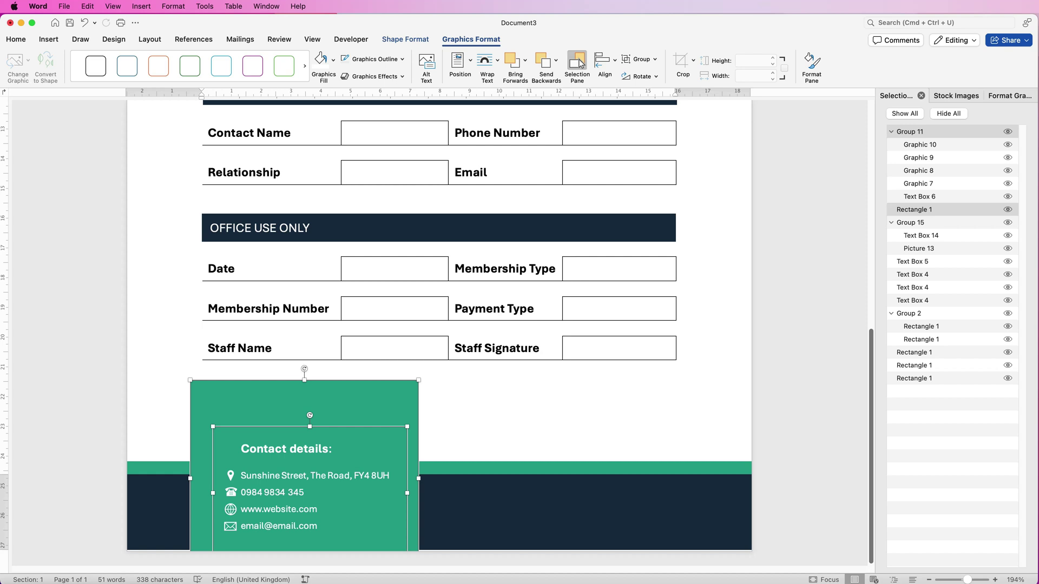
Nudge the green rectangle down and the contact-details group up until aligned inside the box
key(Tab)
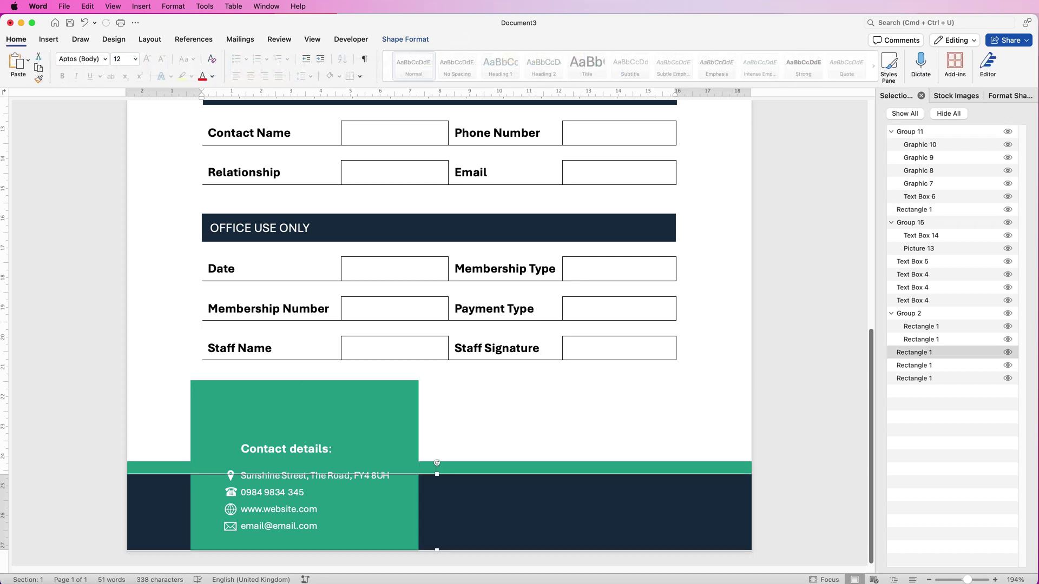
key(Tab)
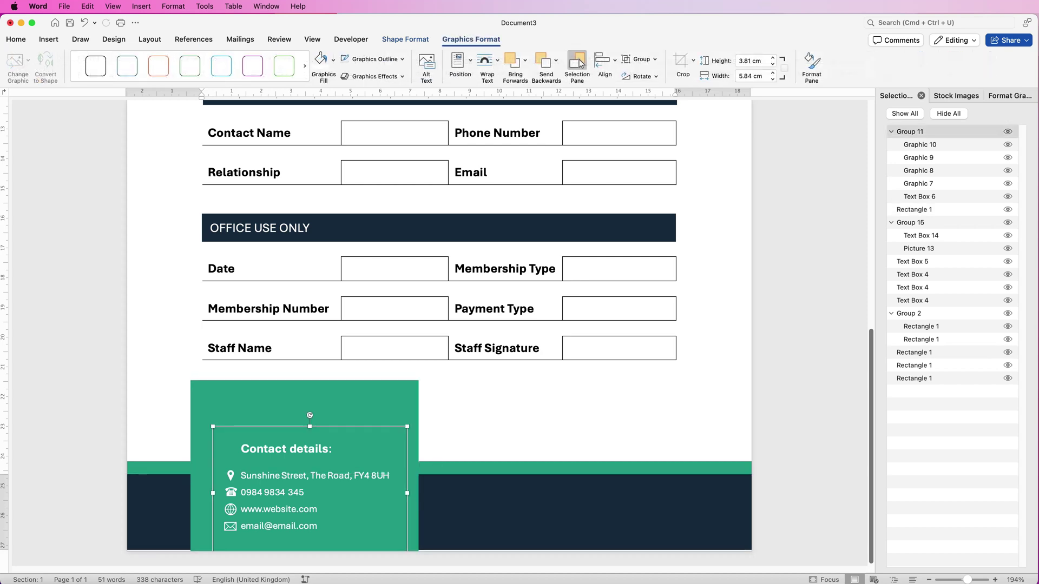
key(Tab)
key(Down)
key(Down)
key(Down)
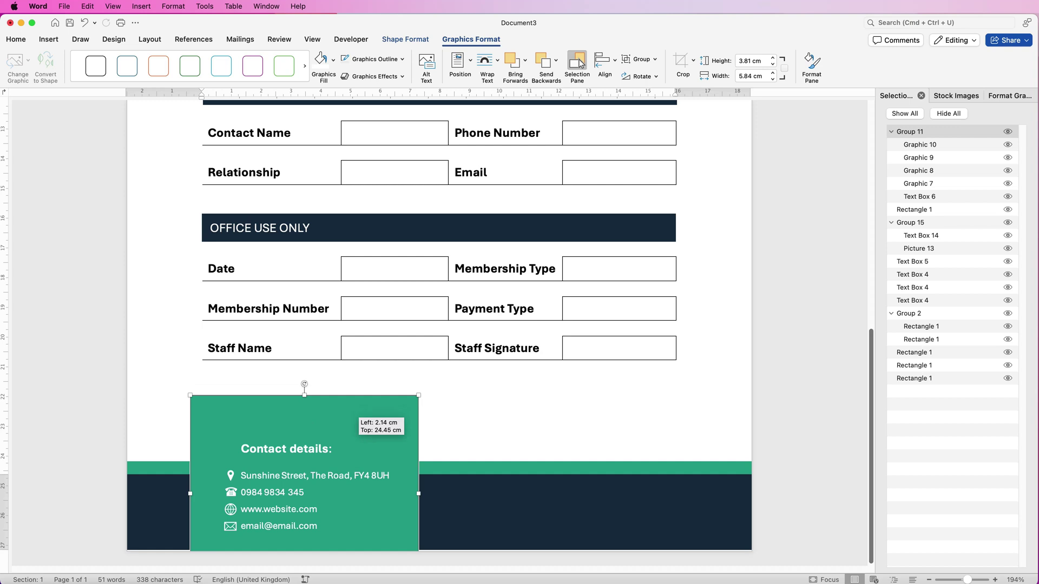
key(Tab)
key(Up)
key(Up)
key(Up)
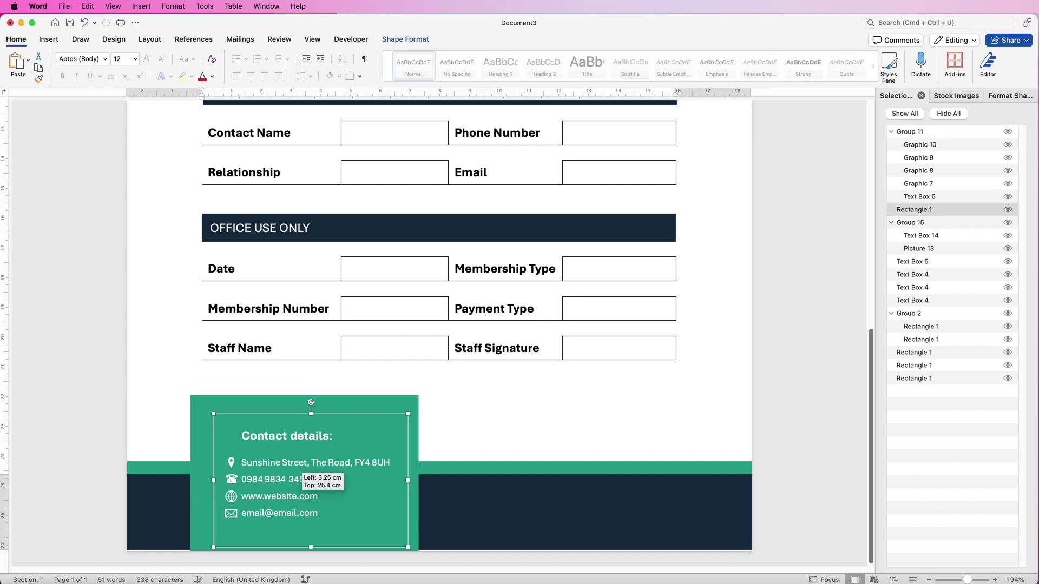
key(super+Left)
key(super+Up)
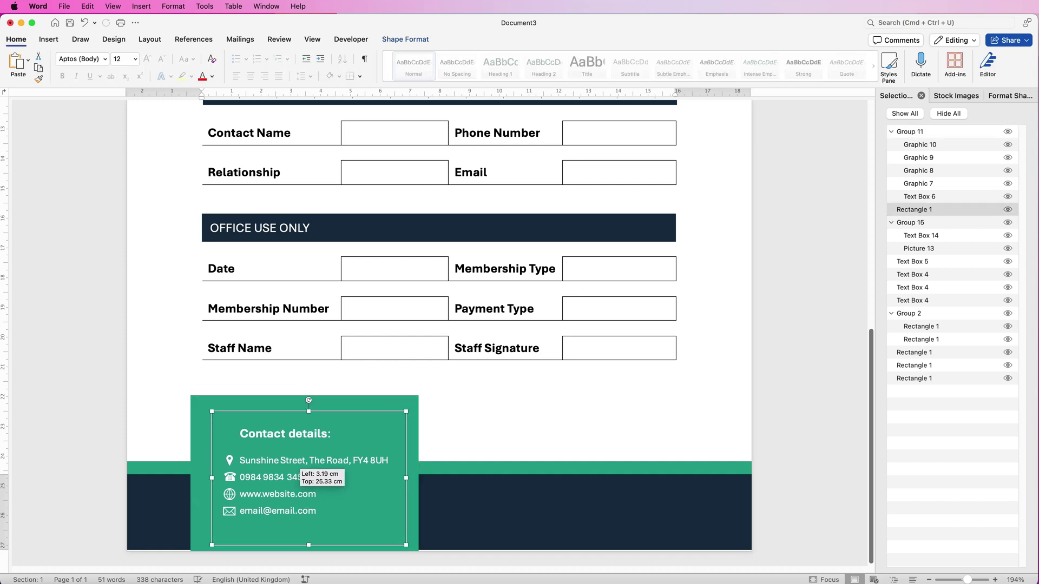
key(Escape)
key(Escape)
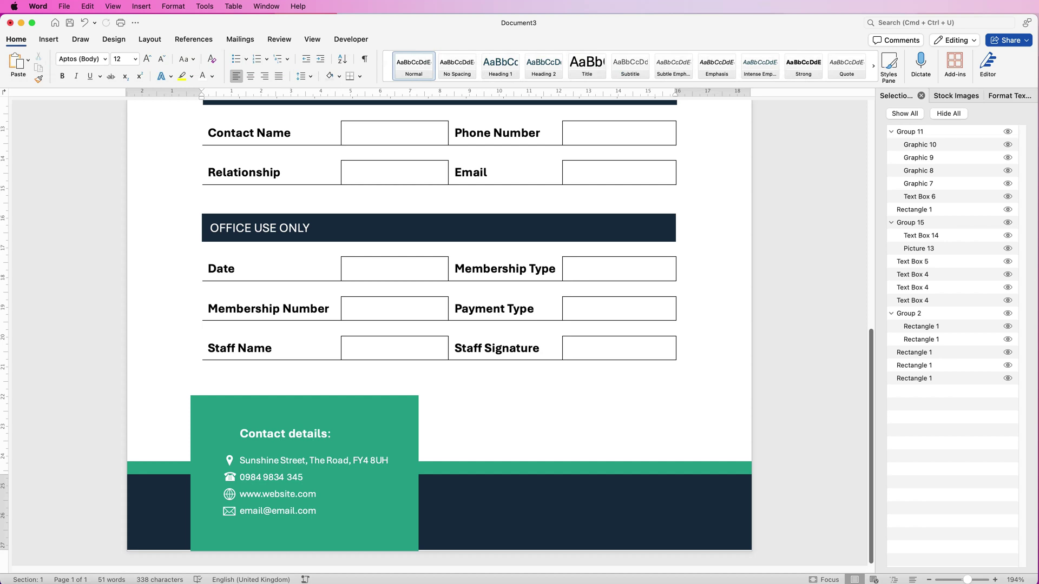
scroll(439, 324, down, 5)
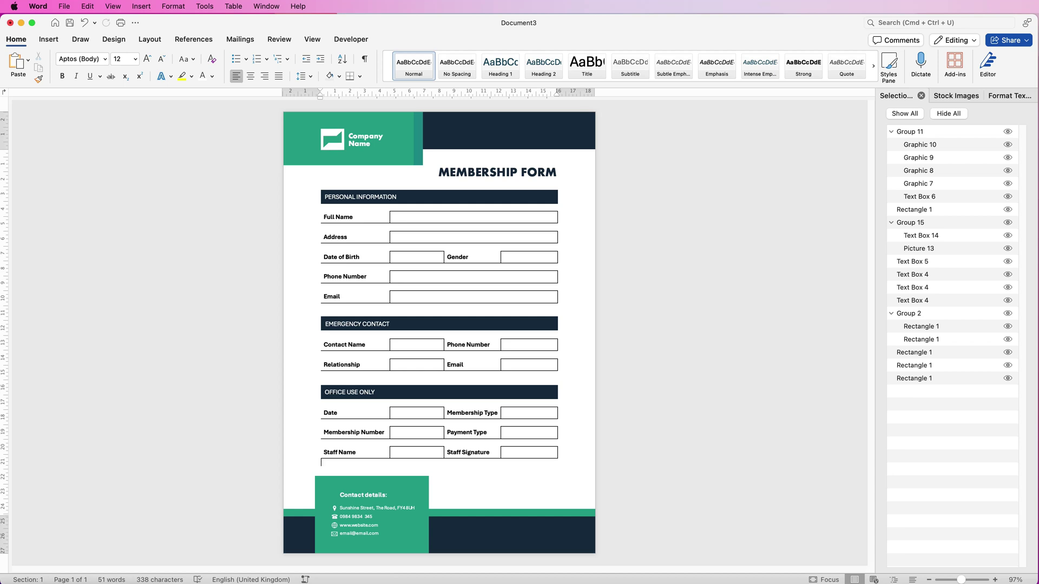
click(411, 217)
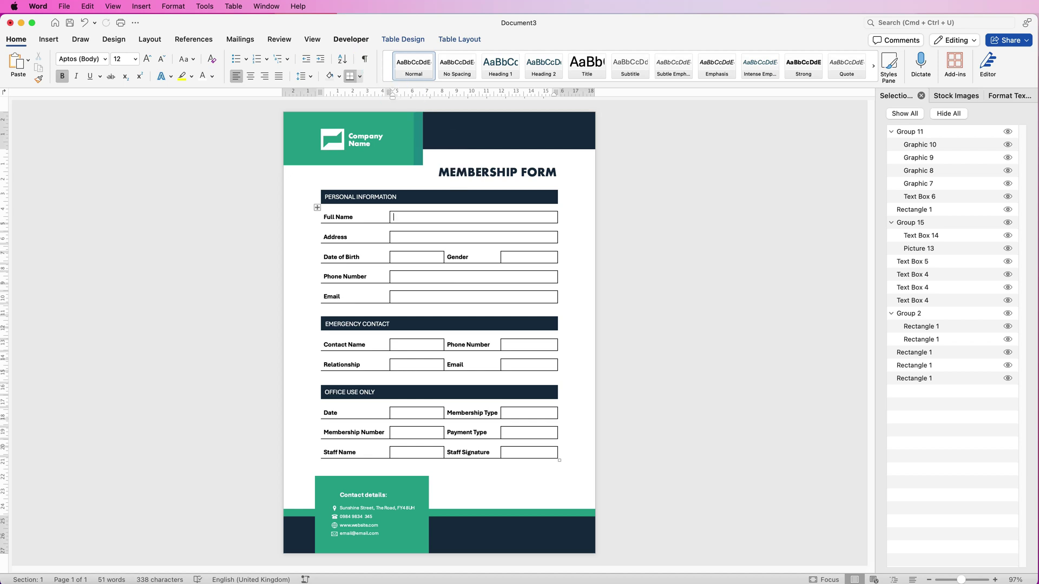
Confirm Developer is ticked in Ribbon & Toolbar preferences, then show the Developer tab
click(38, 6)
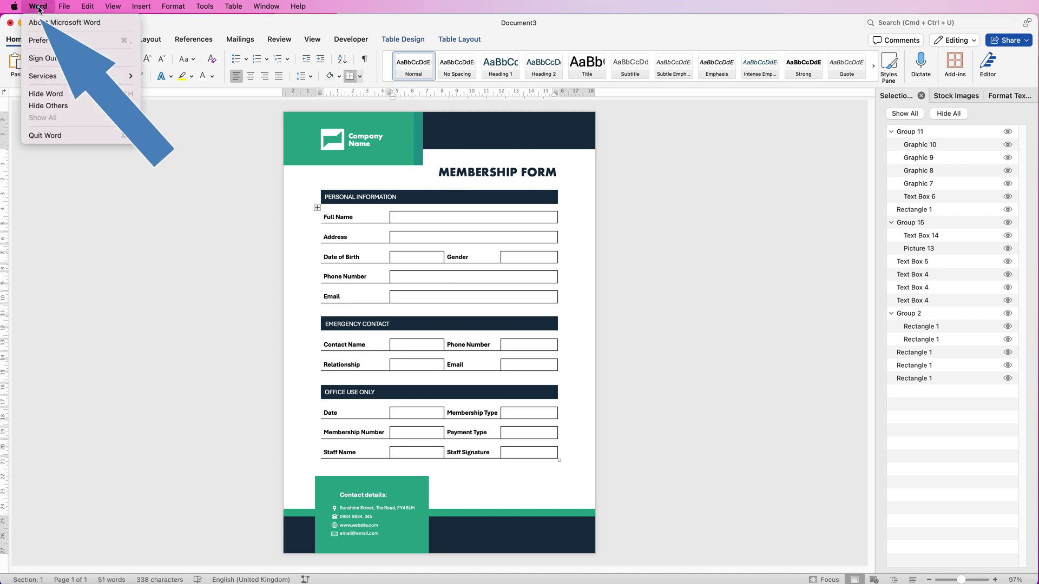
click(47, 40)
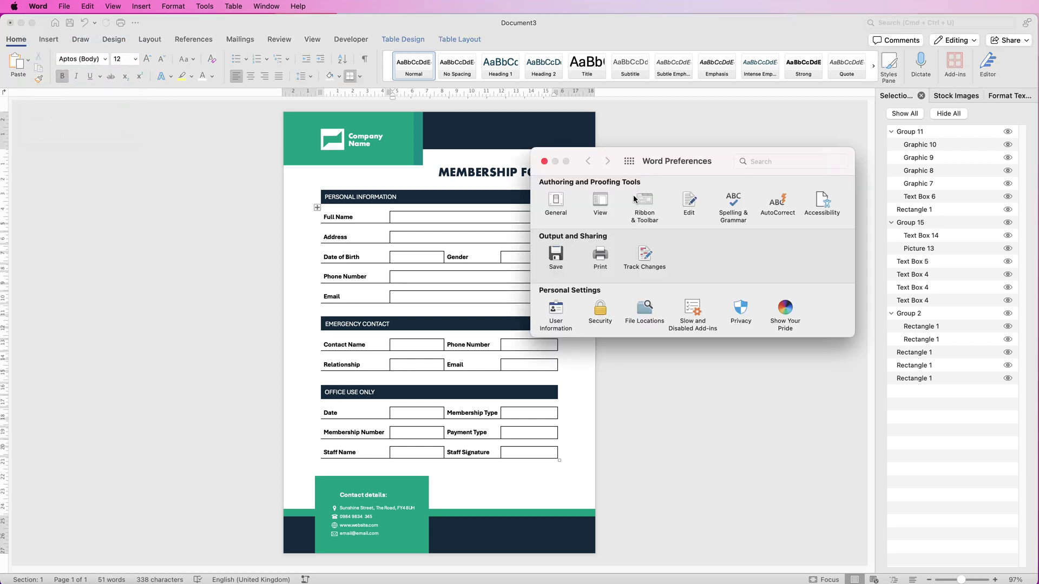
click(645, 199)
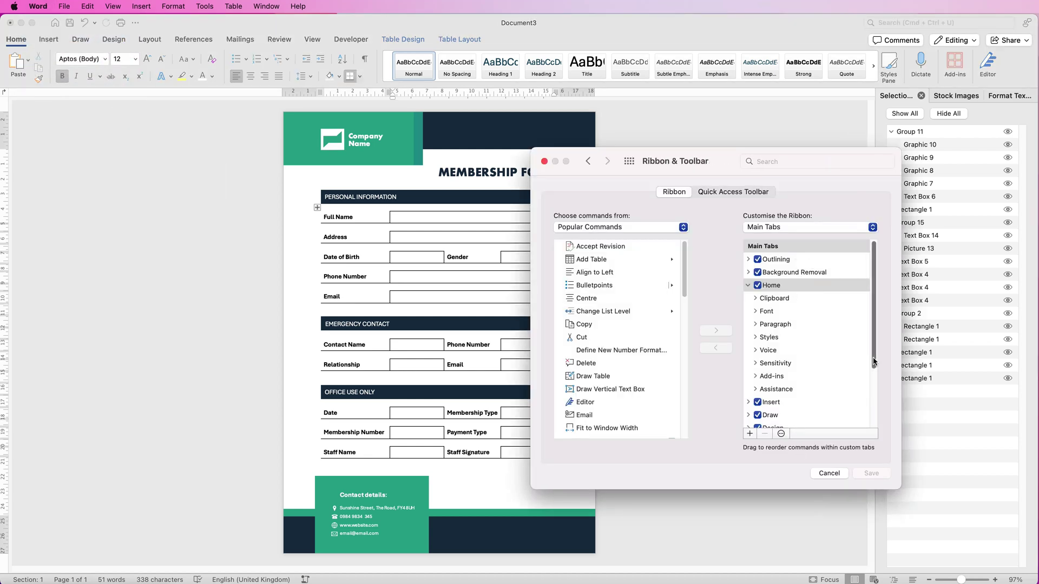
drag(873, 358, 873, 450)
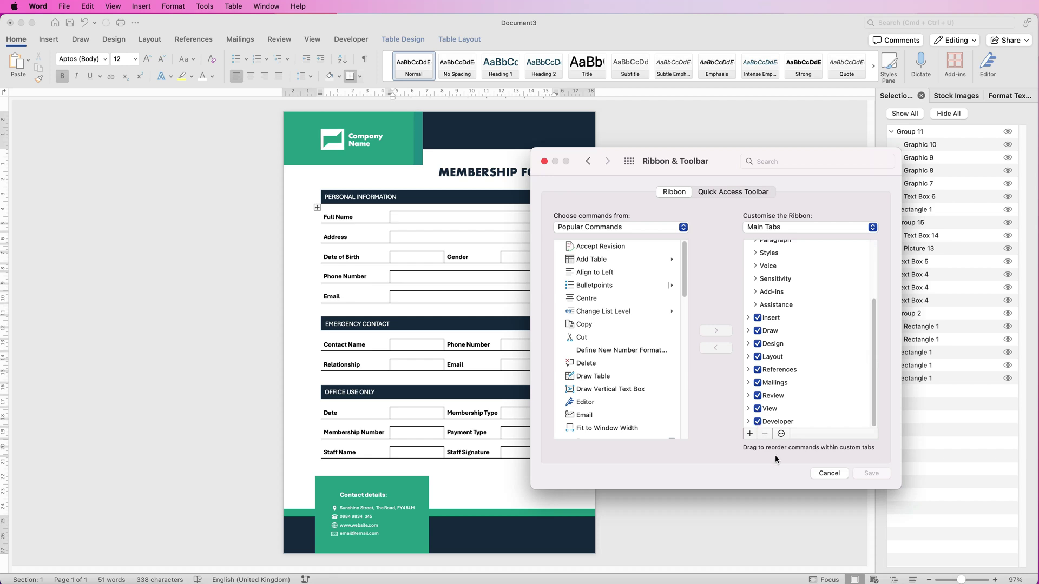
click(829, 475)
click(544, 160)
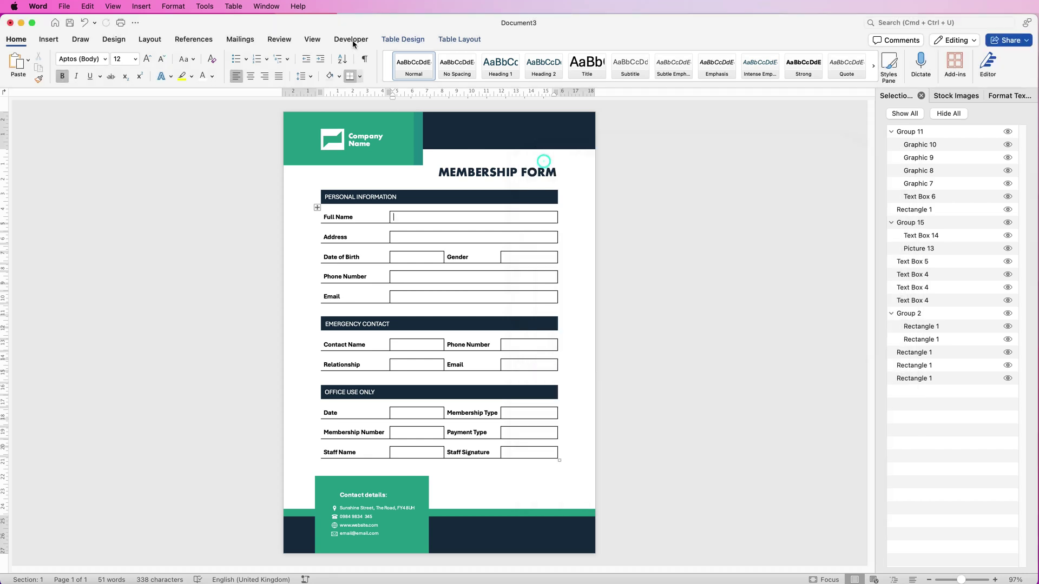
click(364, 40)
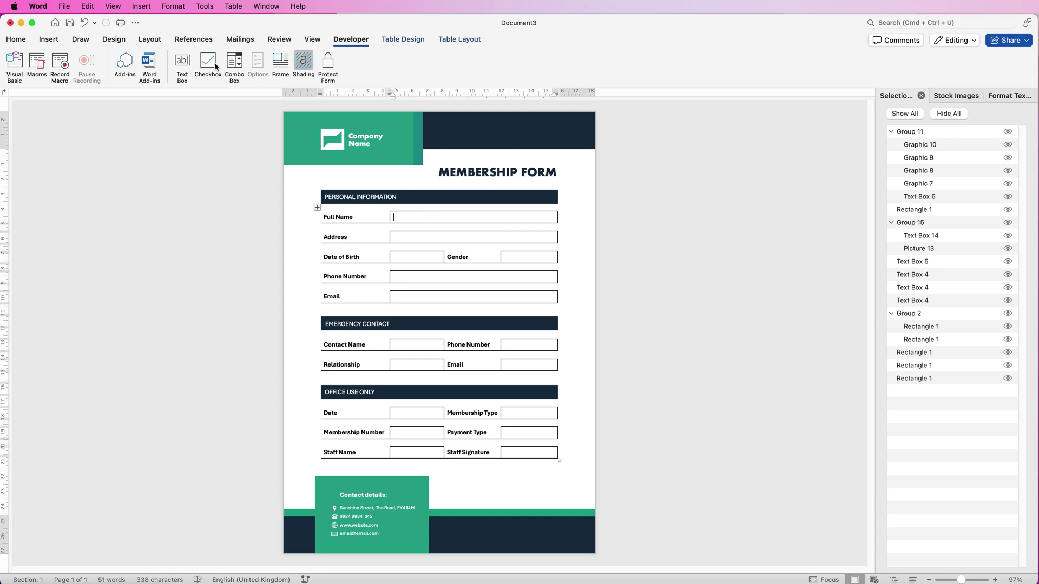
Insert a legacy text field in Full Name with a 20-character limit, Title case, and bookmark 'Name'
click(183, 62)
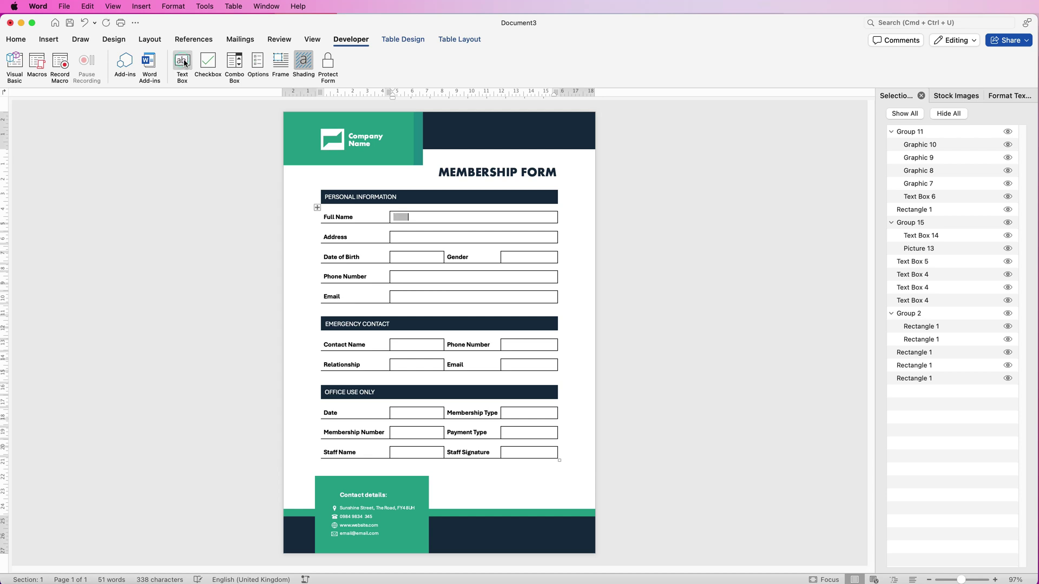
click(403, 218)
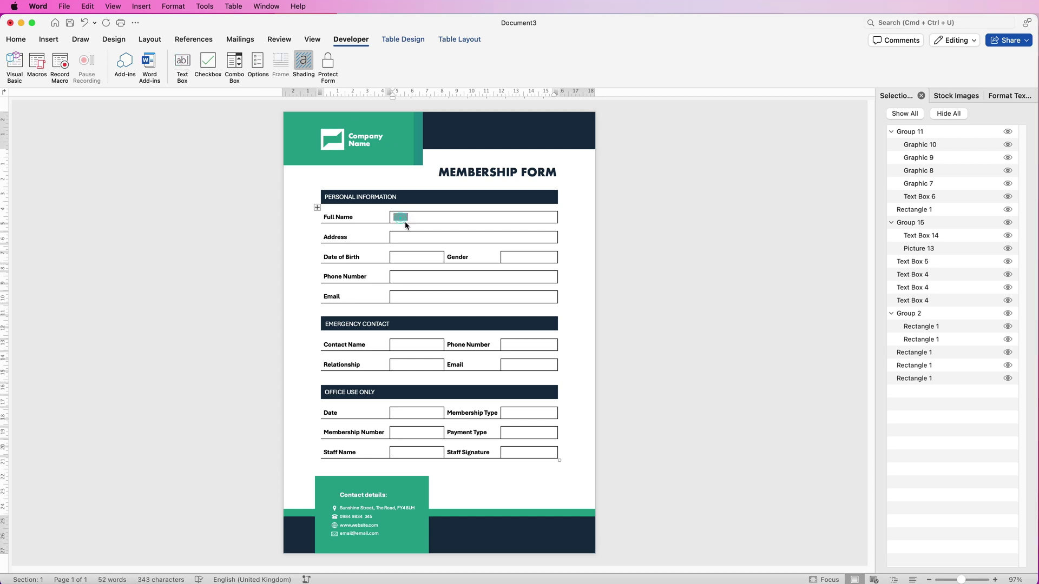
double_click(406, 224)
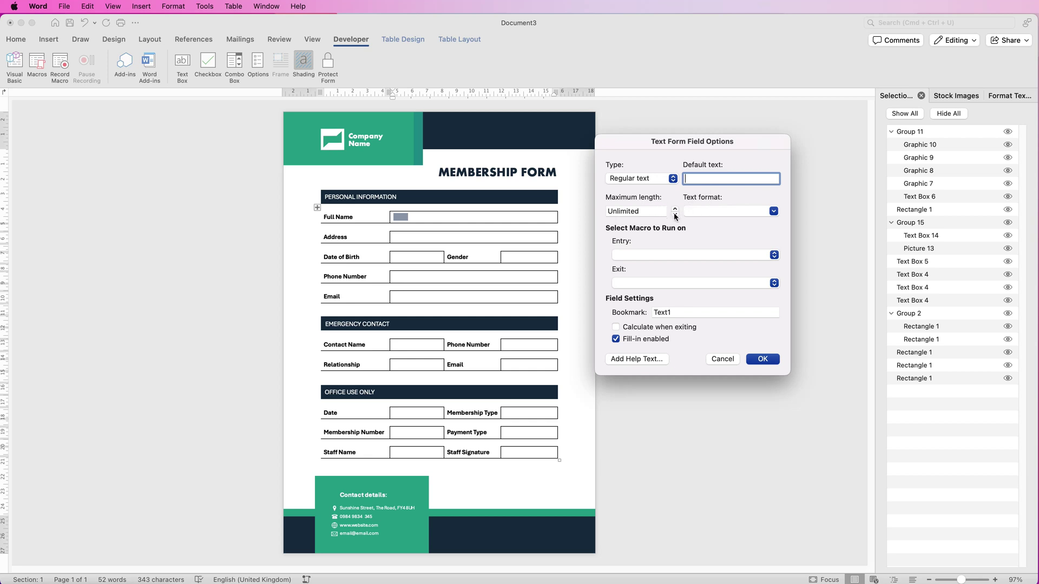
click(644, 212)
double_click(644, 212)
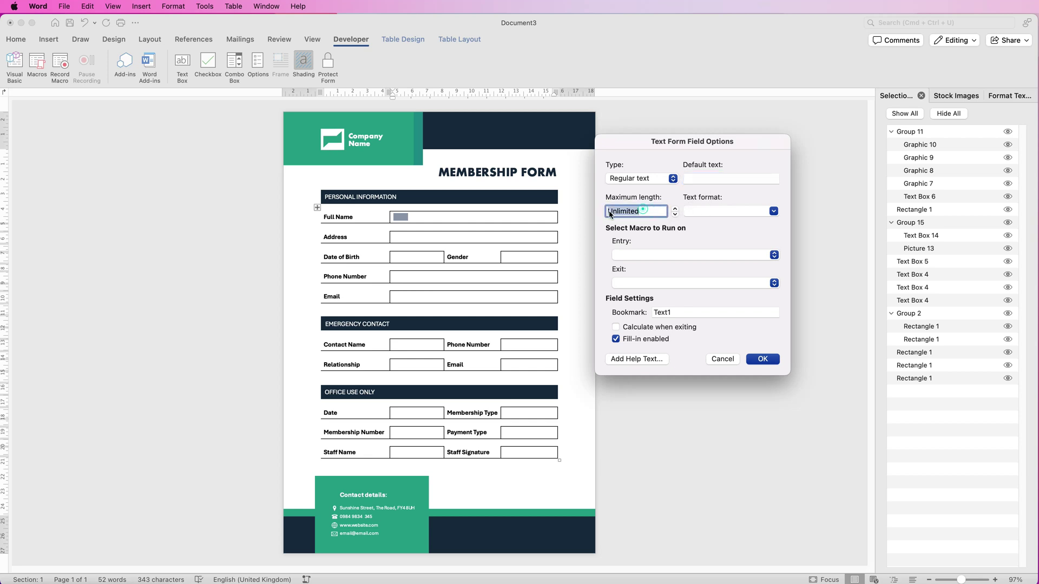
text(20)
click(773, 211)
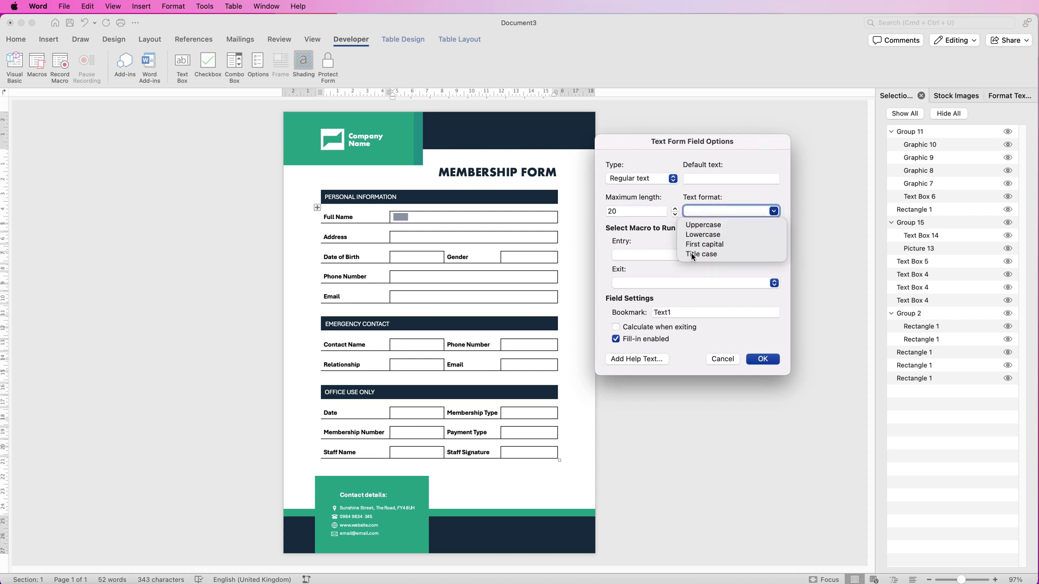
click(692, 255)
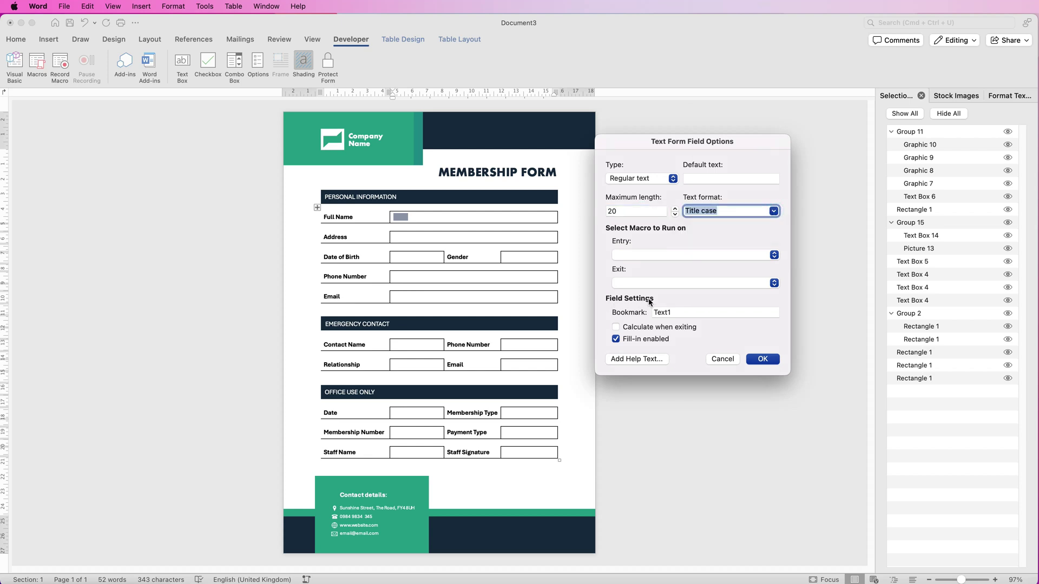
click(674, 313)
drag(673, 313, 651, 313)
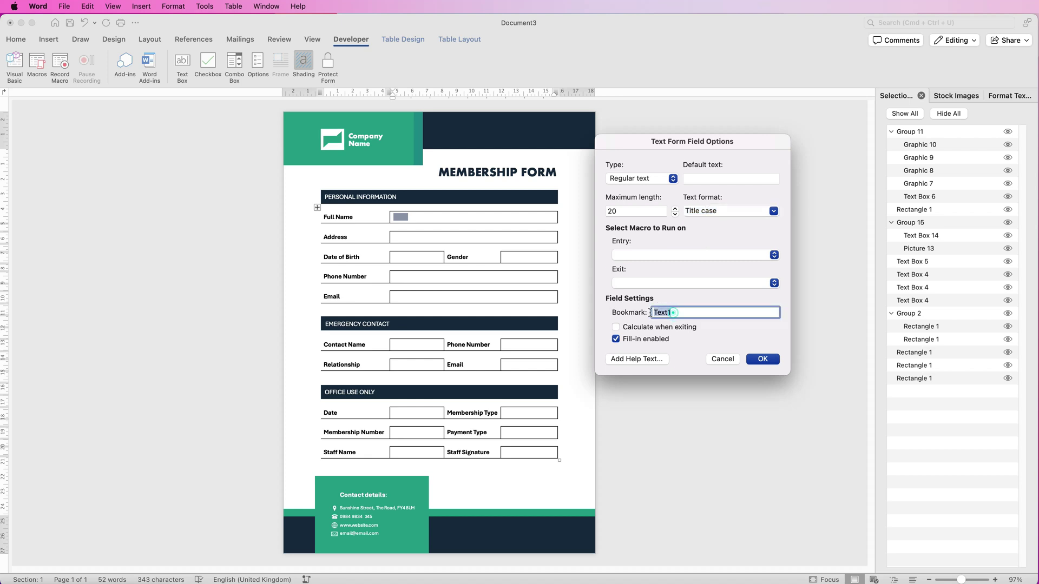
text(Name)
click(761, 361)
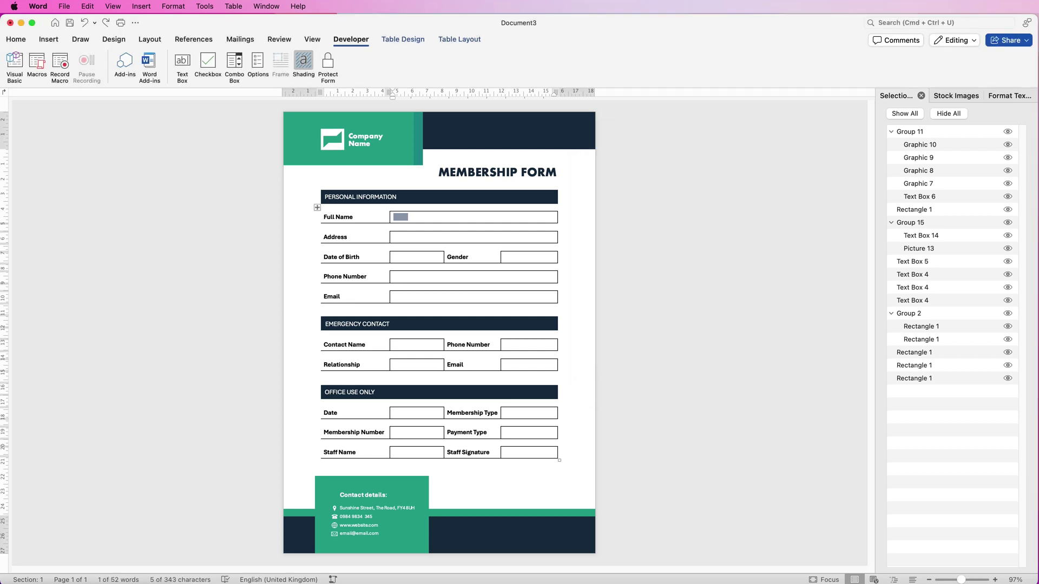
text(ghfhfgh)
key(BackSpace)
key(BackSpace)
key(BackSpace)
key(BackSpace)
key(BackSpace)
key(BackSpace)
key(BackSpace)
click(328, 65)
click(328, 62)
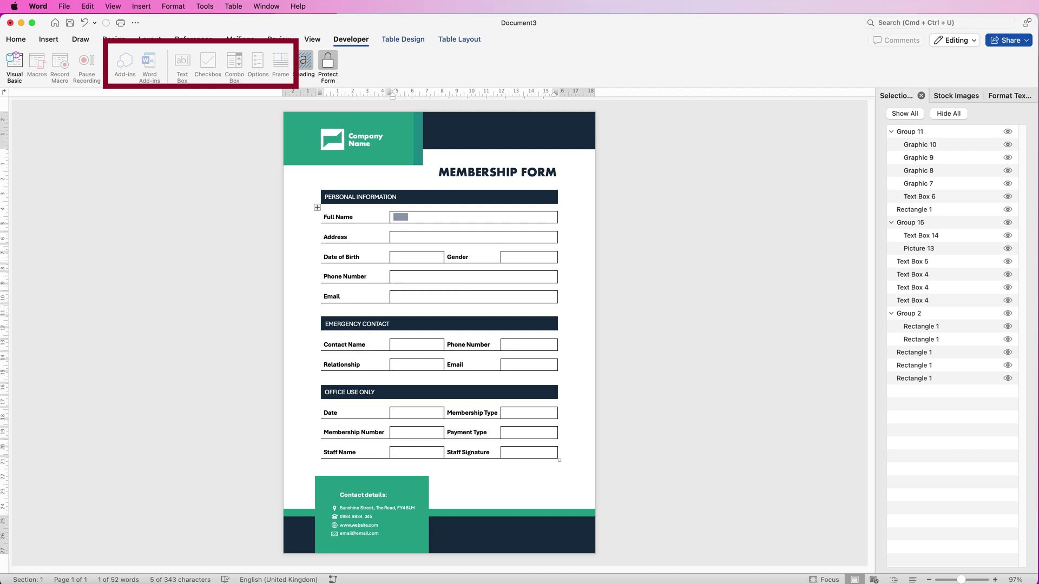
click(394, 217)
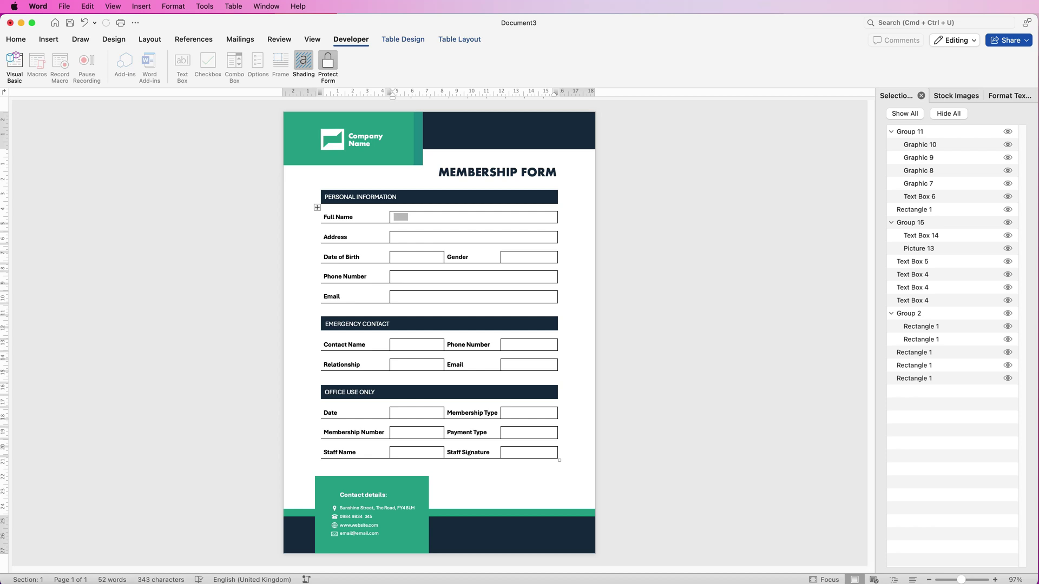
text(skdjsgirgrkgh)
text(g)
text(s)
key(BackSpace)
click(305, 64)
click(305, 63)
click(329, 62)
click(329, 63)
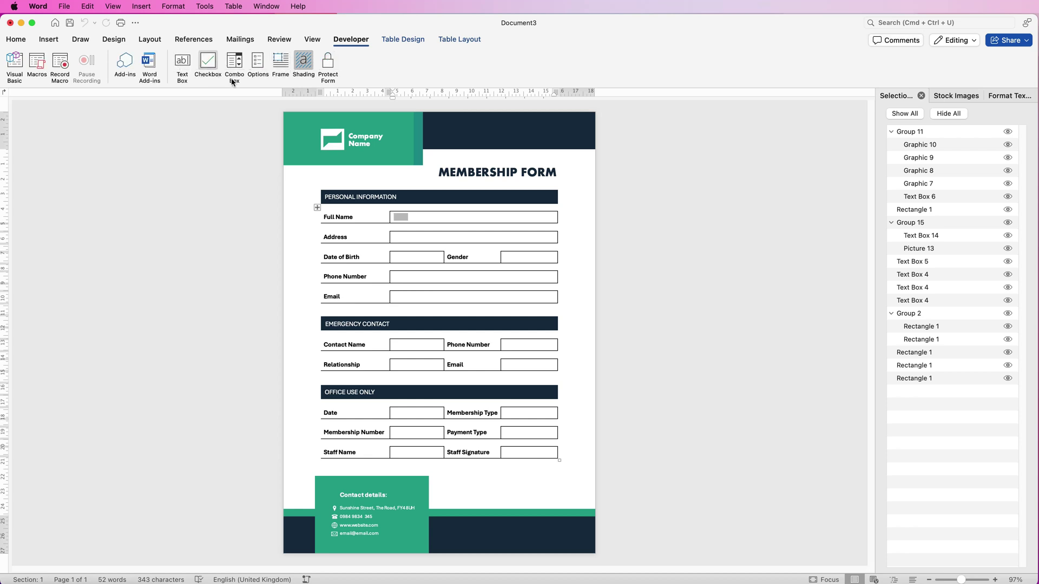
click(400, 237)
click(402, 218)
Paste the text field into Address and Date of Birth, and insert a drop-down field in Gender
click(402, 237)
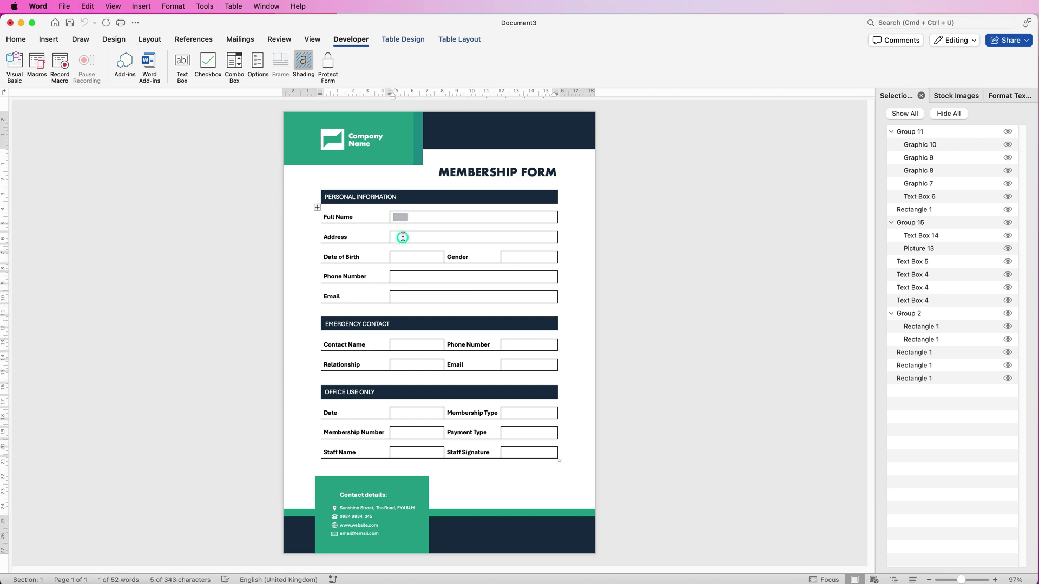
key(super+v)
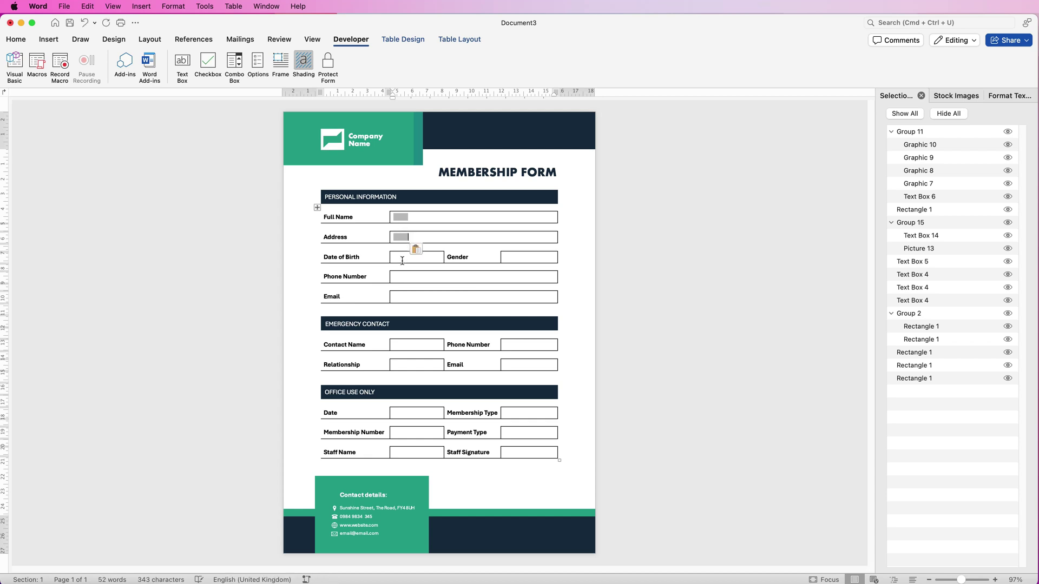
click(402, 259)
key(super+v)
click(515, 258)
click(236, 63)
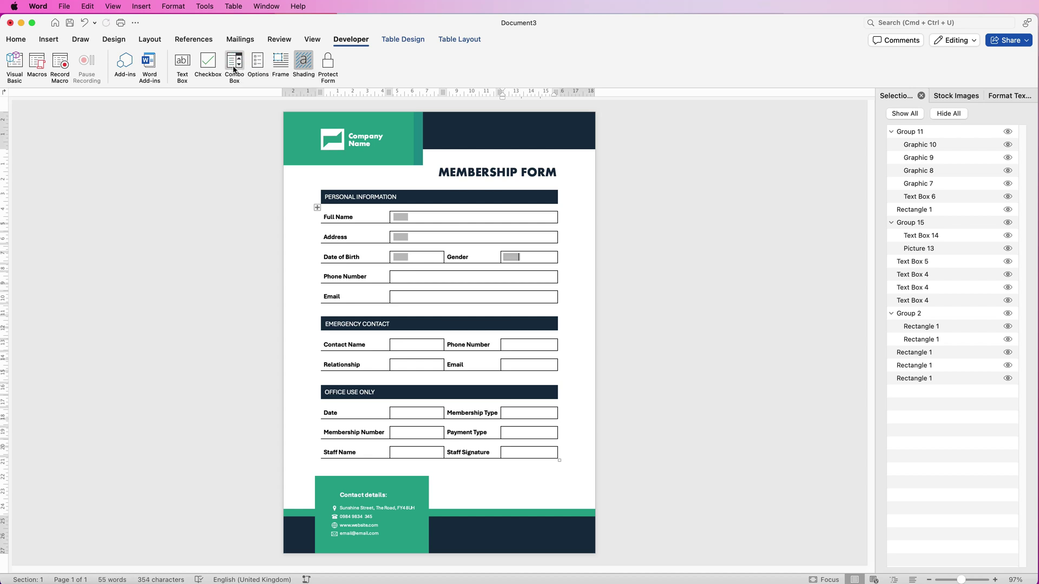
Add the drop-down choices CLICK HERE, Male, Female and Other to the Gender field
double_click(513, 259)
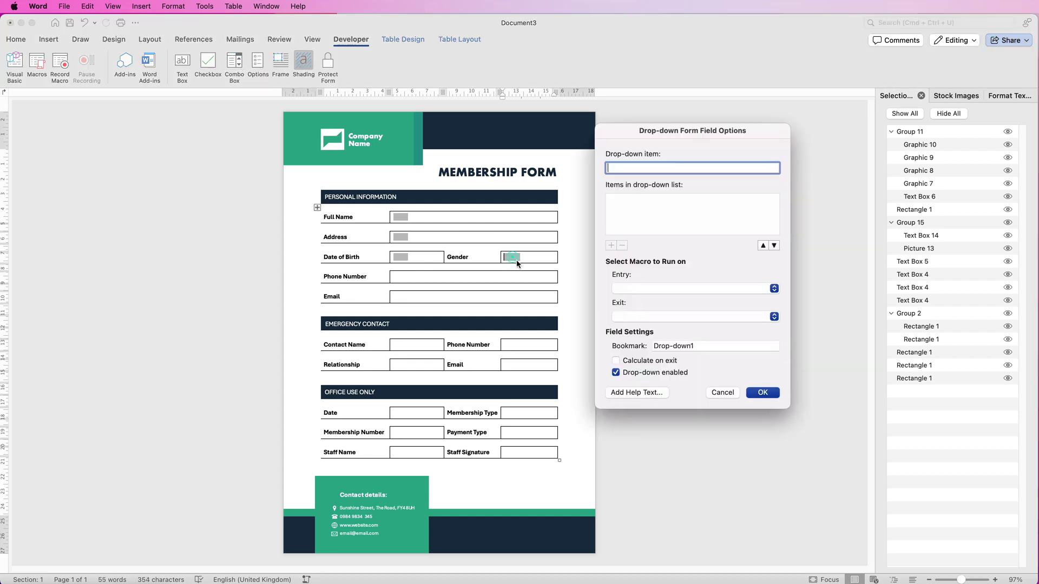
text(C)
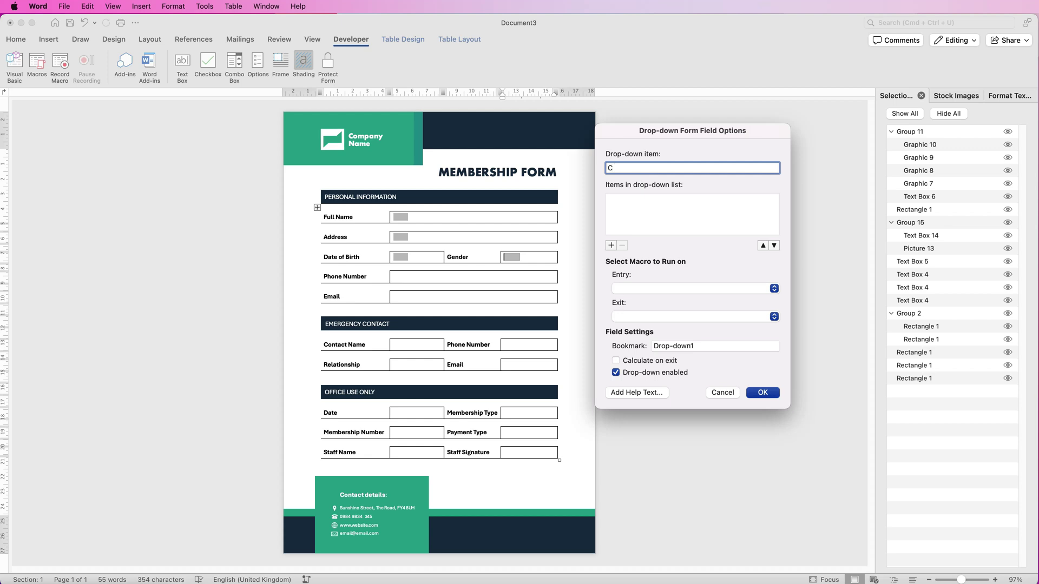
text(LICK HERE)
key(Return)
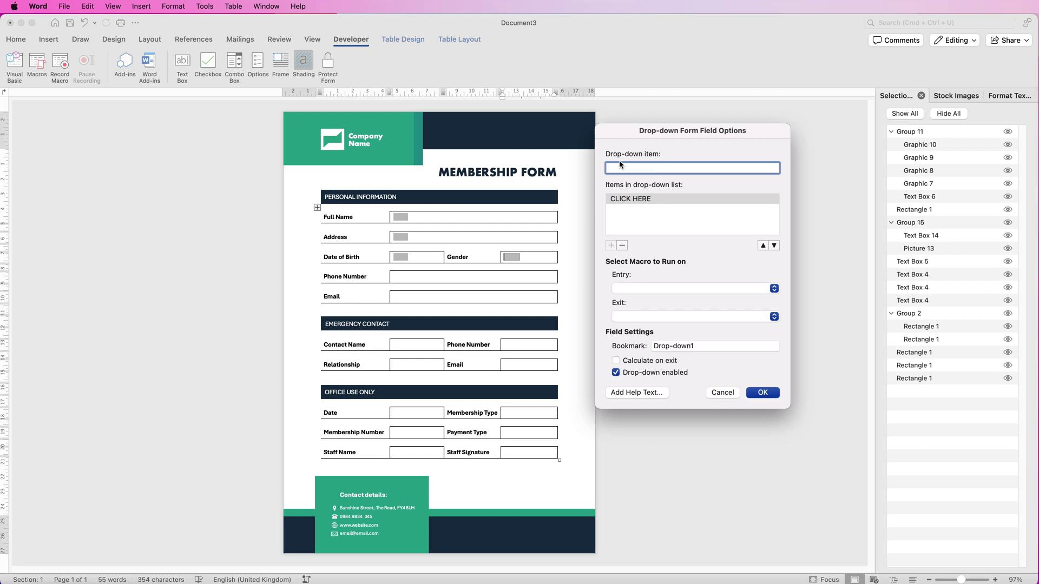
text(Male)
key(Return)
text(Female)
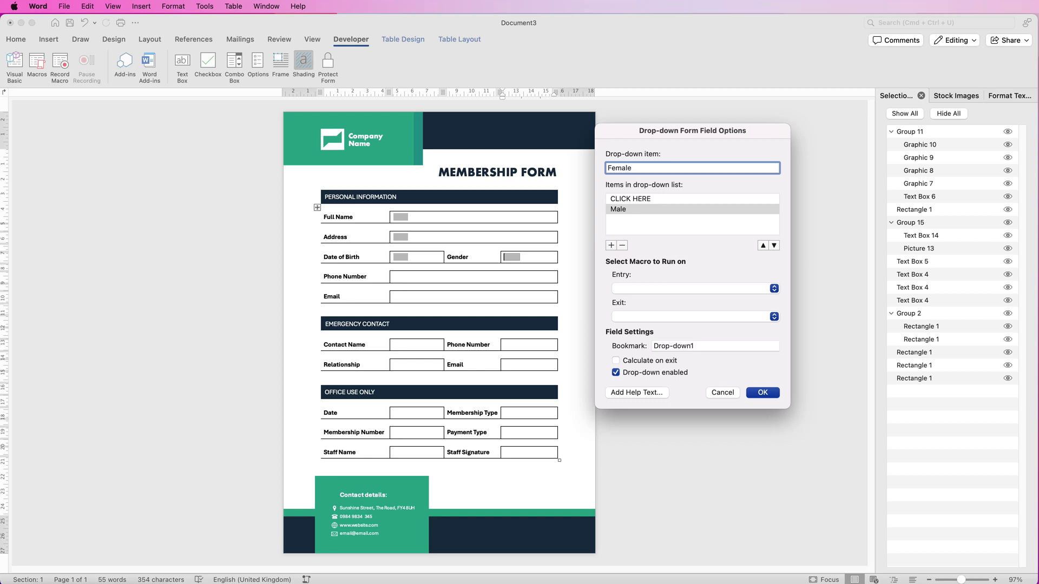
key(Return)
text(Other)
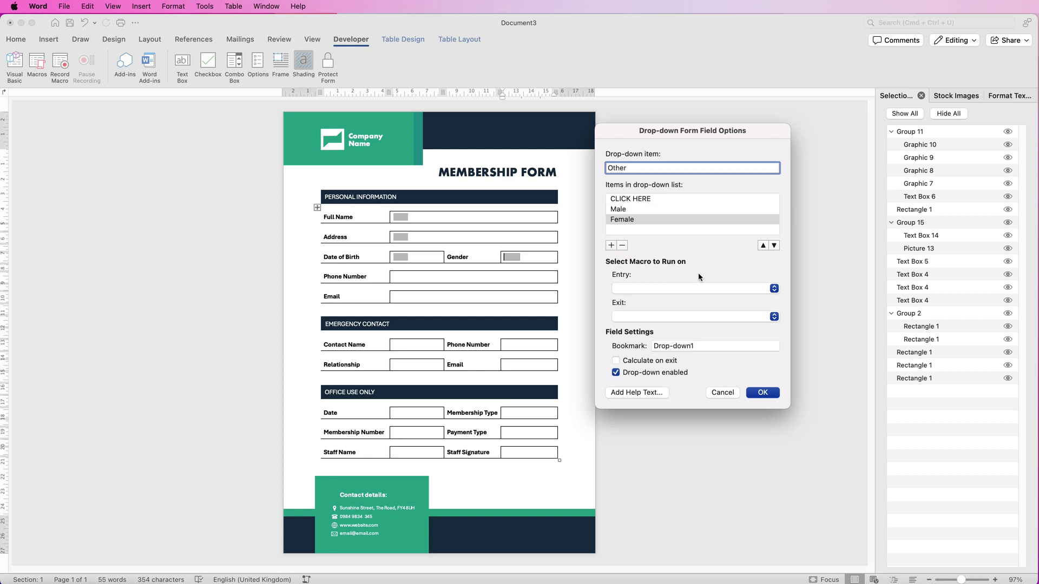
key(Return)
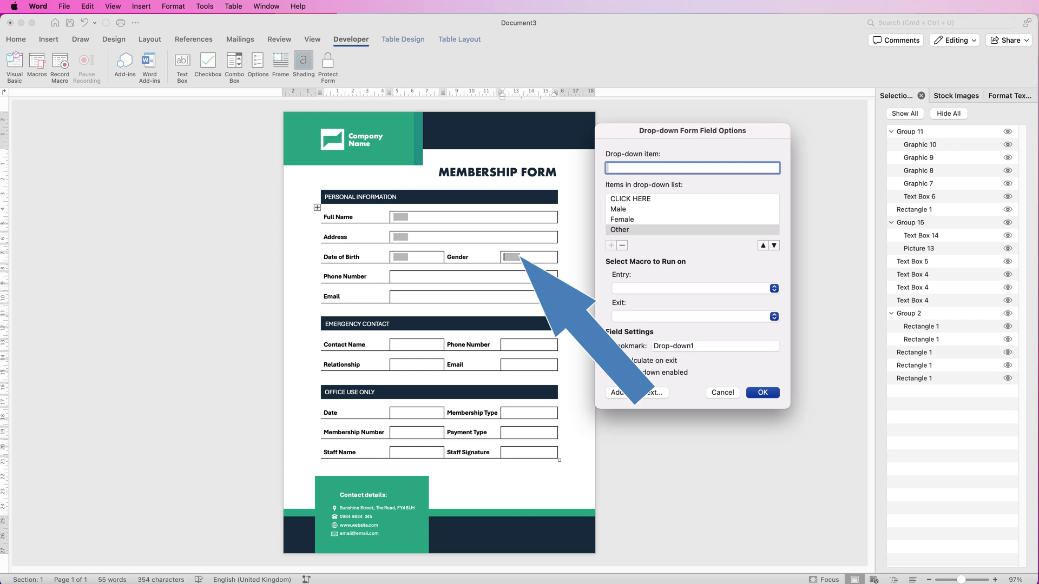
Name the drop-down's bookmark 'Gender' and confirm the field settings
click(714, 346)
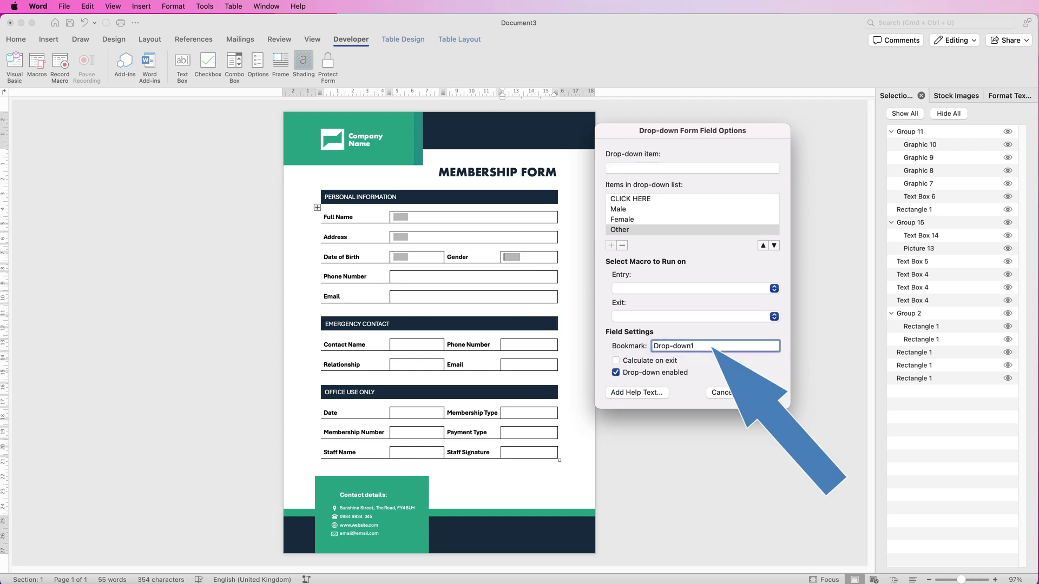
text(Gender)
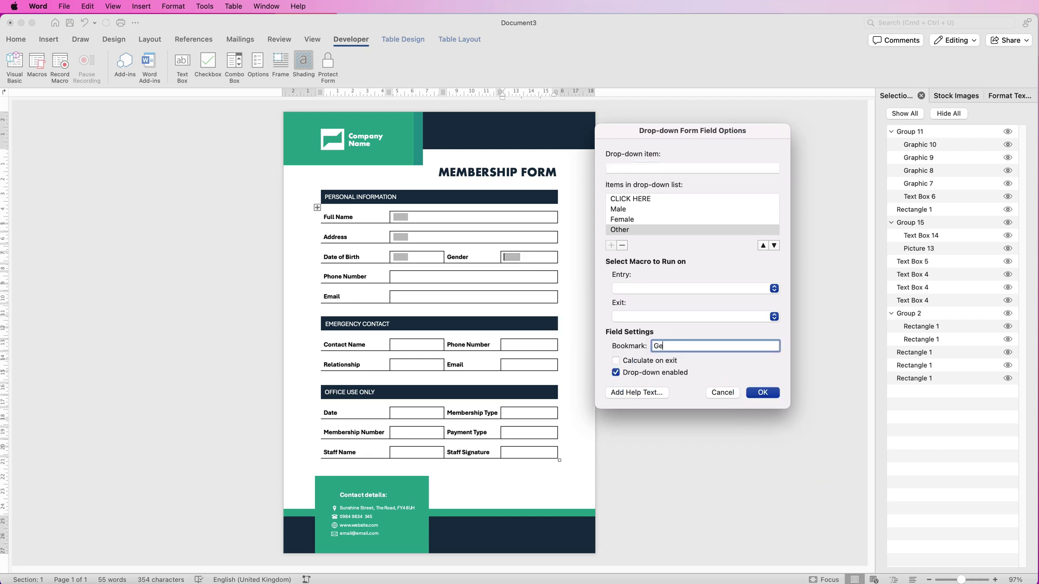
click(762, 392)
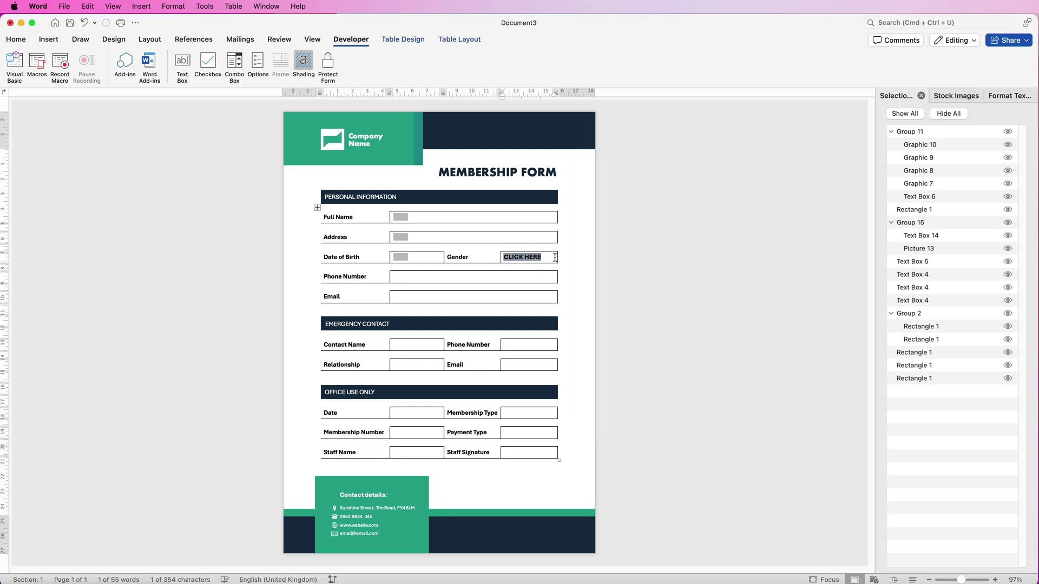
Protect the form and test the Gender drop-down choices without picking one
click(541, 237)
click(330, 64)
click(531, 260)
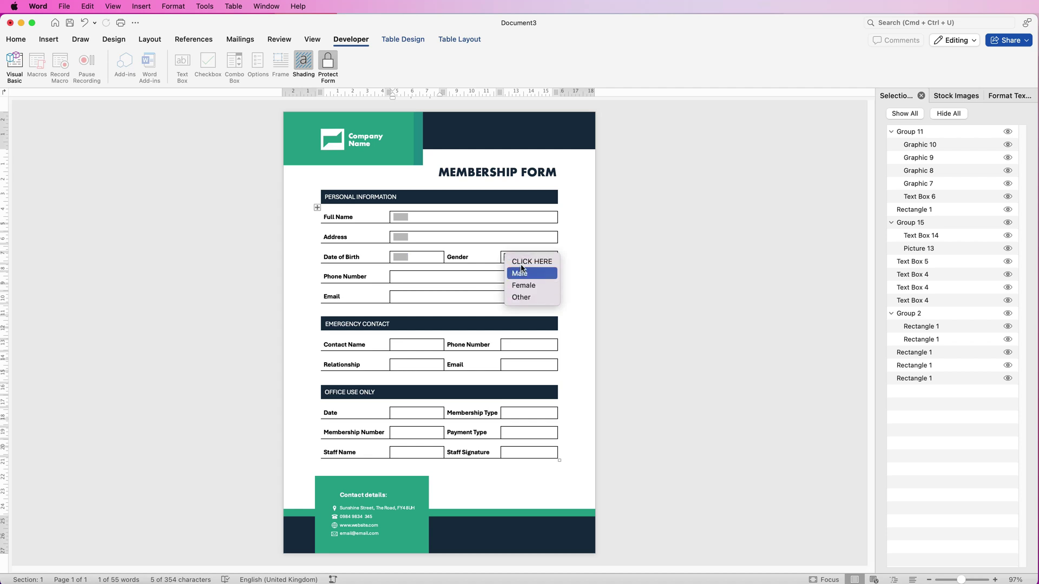
click(399, 258)
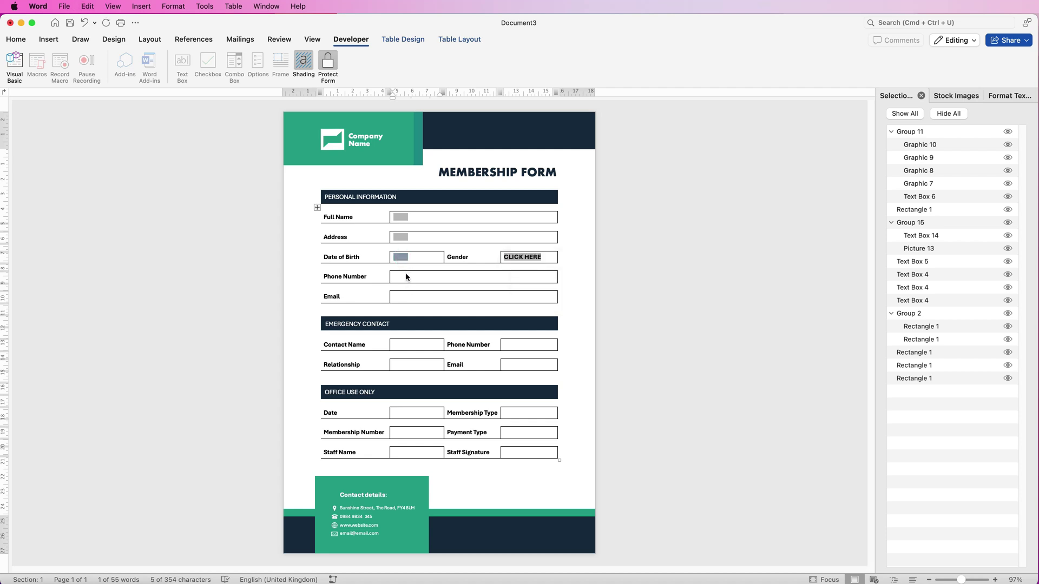
Unprotect the form, paste text fields into Email and the remaining boxes, then re-protect it
click(403, 298)
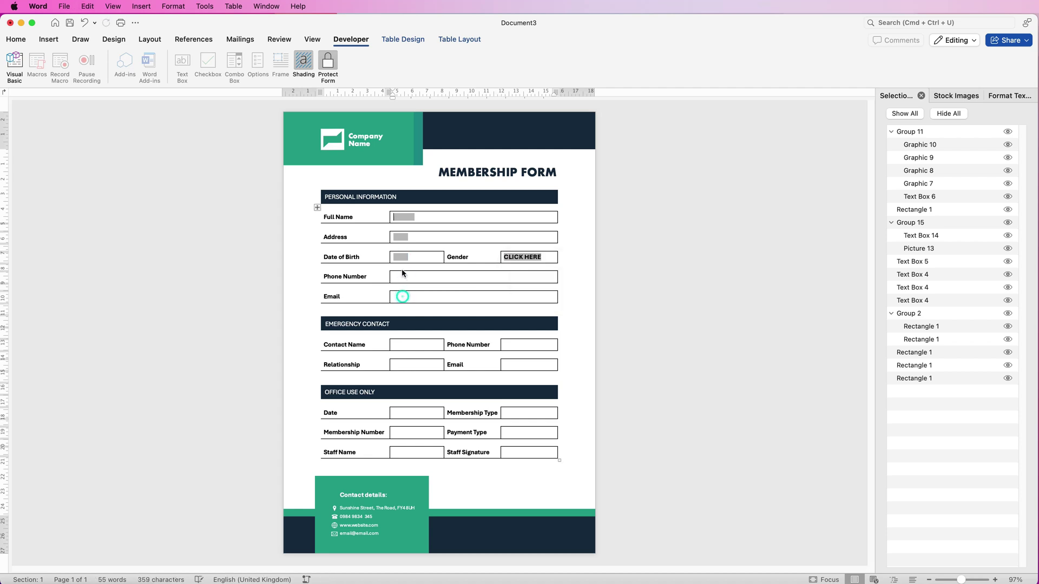
click(327, 64)
key(cmd+v)
click(439, 344)
key(cmd+v)
click(529, 345)
key(cmd+v)
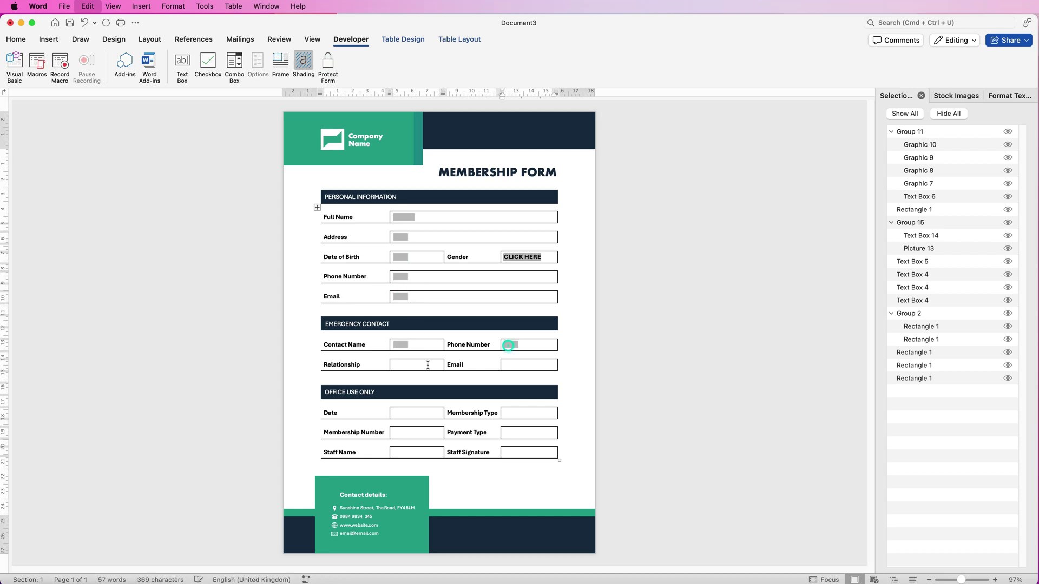
click(416, 364)
key(cmd+v)
click(528, 452)
key(cmd+v)
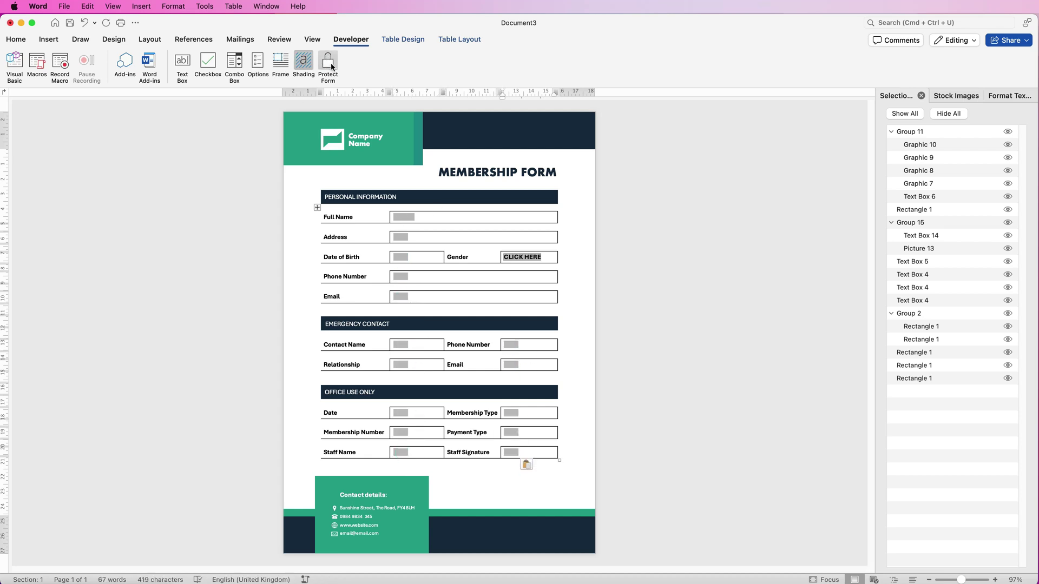
click(328, 64)
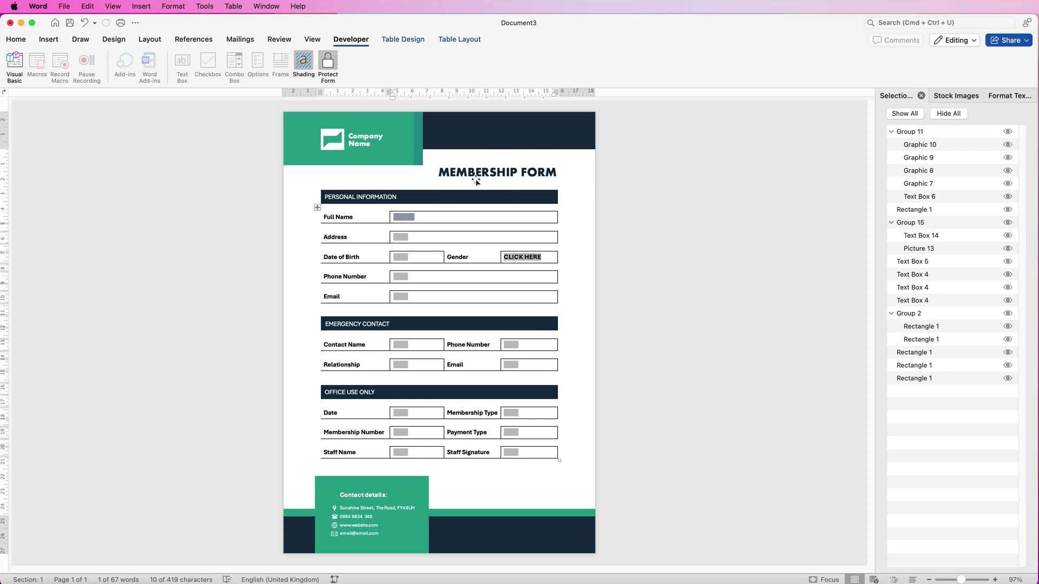
Save the form as a Word template (.dotx) named 'Membership Form'
click(64, 6)
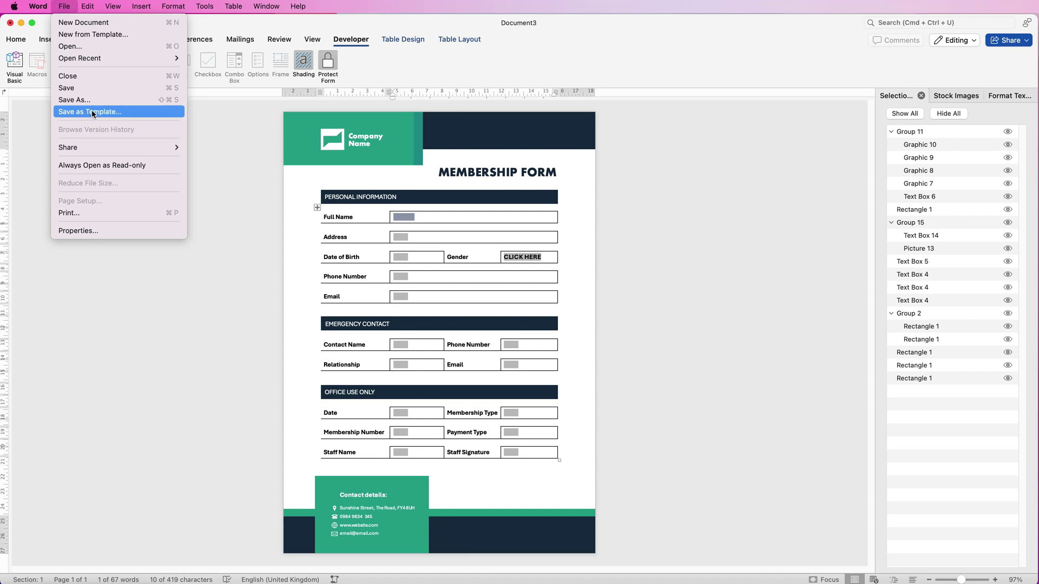
click(92, 111)
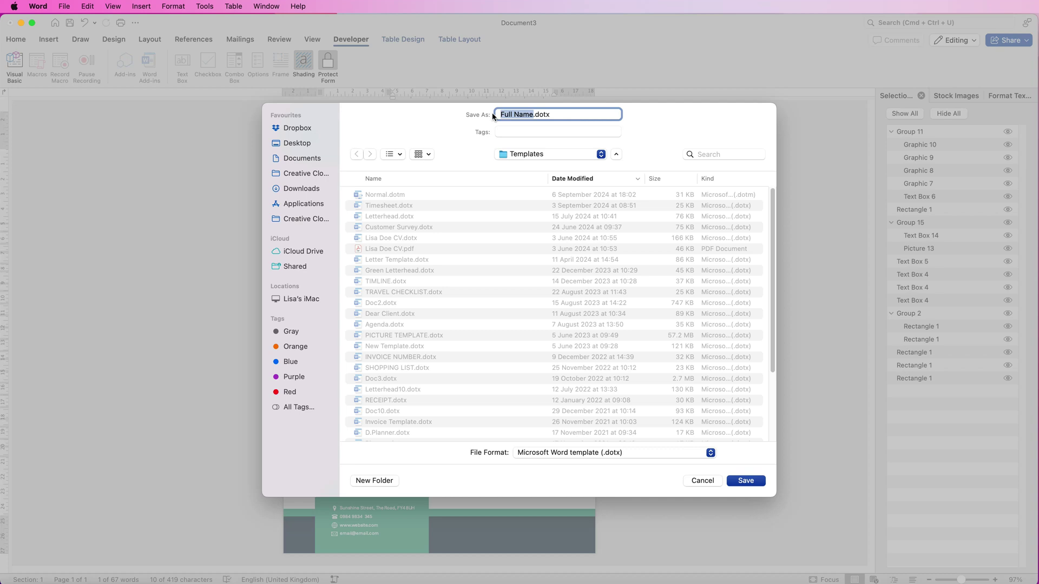
text(Membership Form)
click(629, 453)
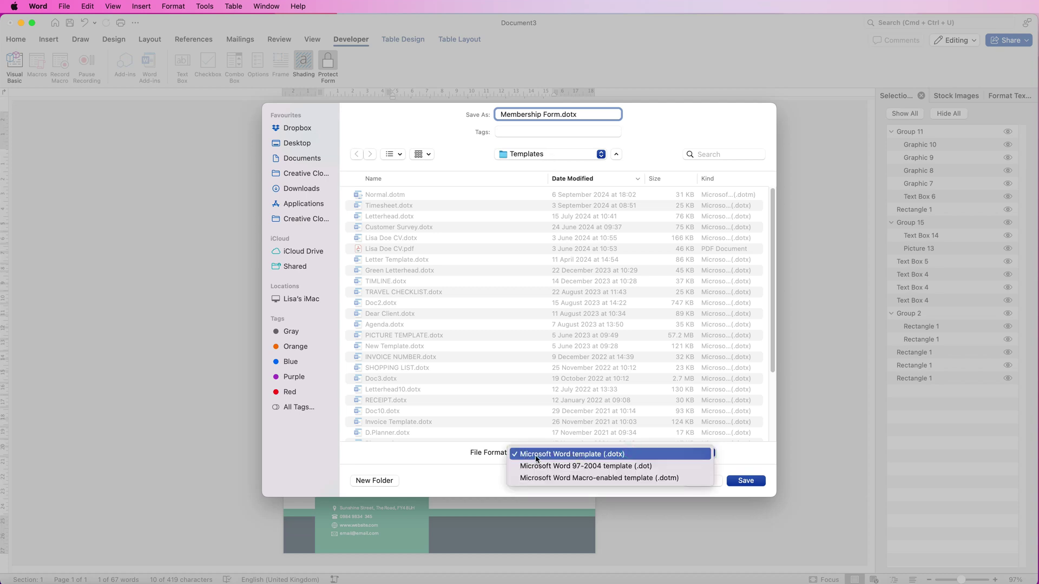
click(649, 455)
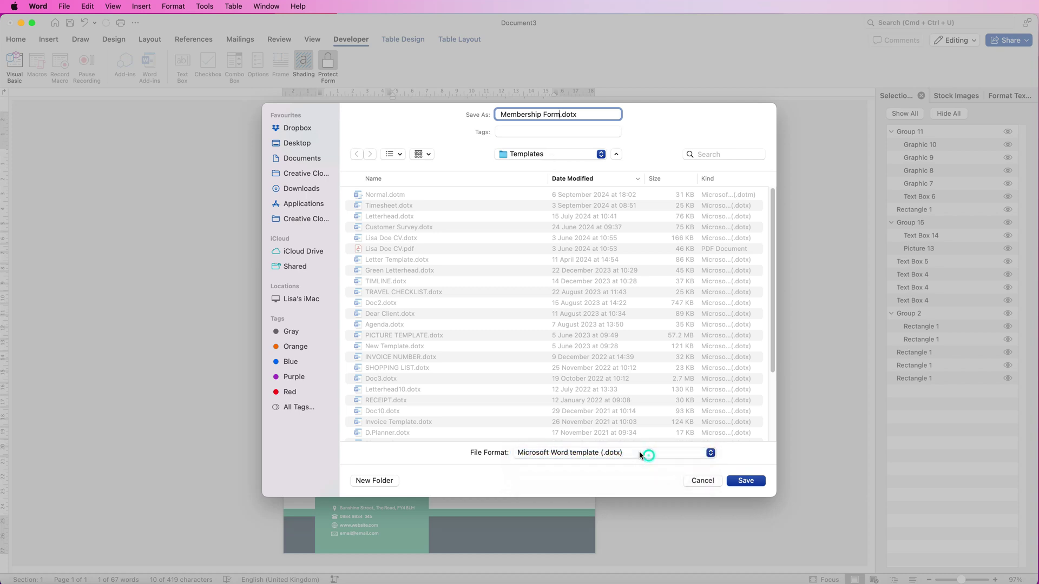
click(748, 483)
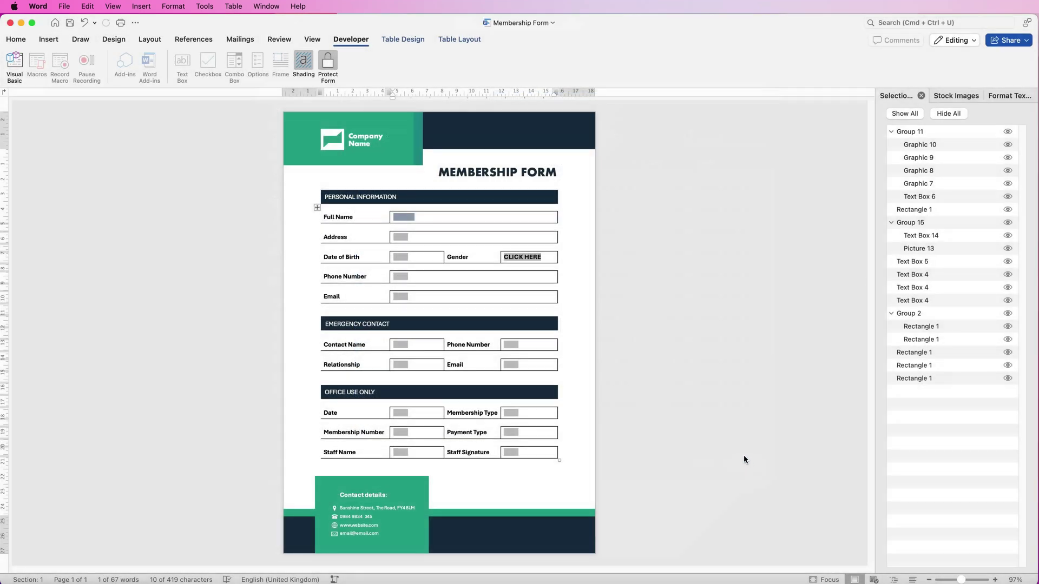
From the start screen's personal templates, create a new document from 'Membership Form'
click(55, 24)
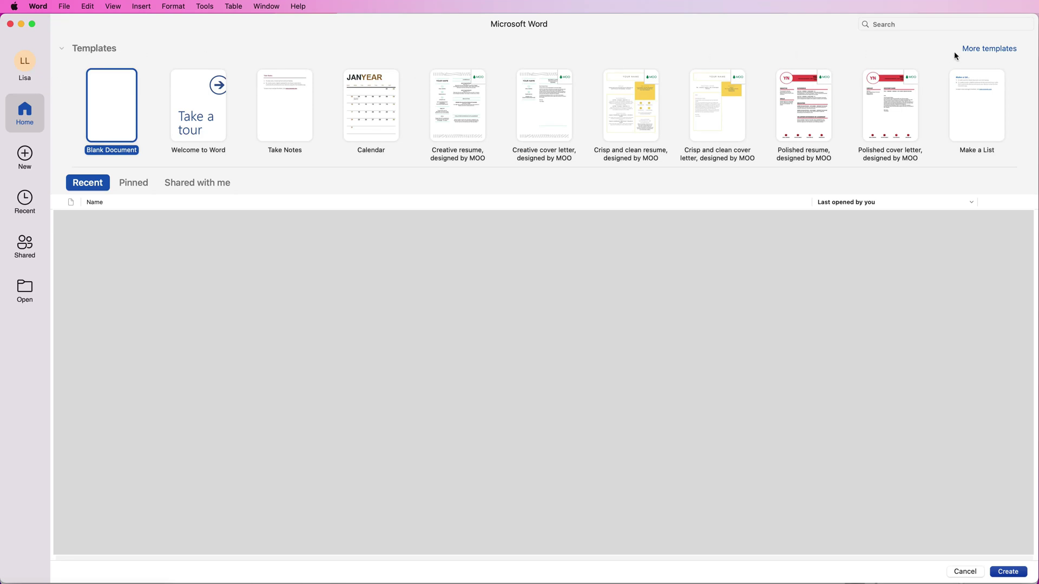
click(975, 49)
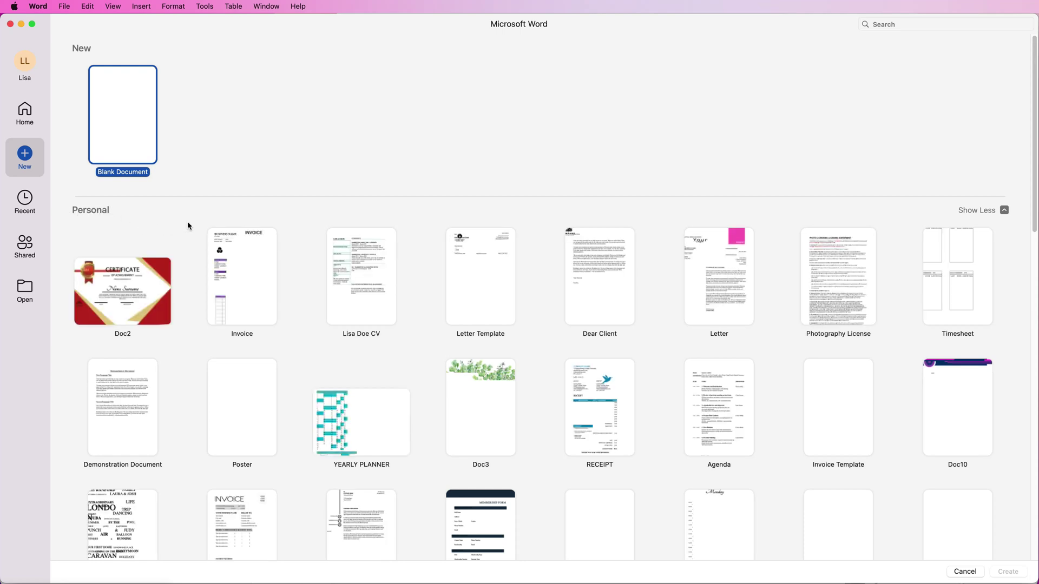
scroll(1034, 238, down, 3)
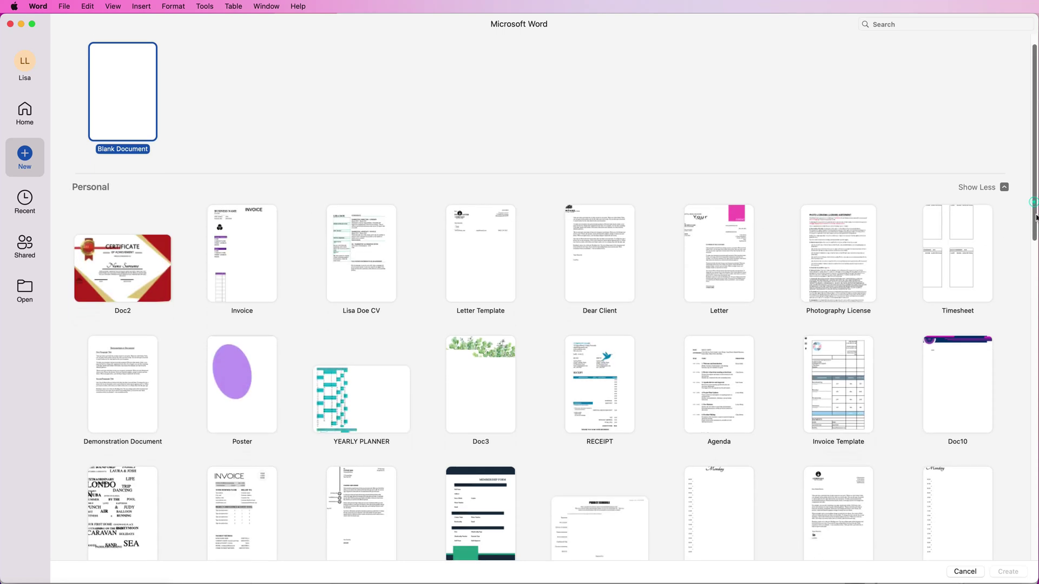
scroll(1035, 241, down, 5)
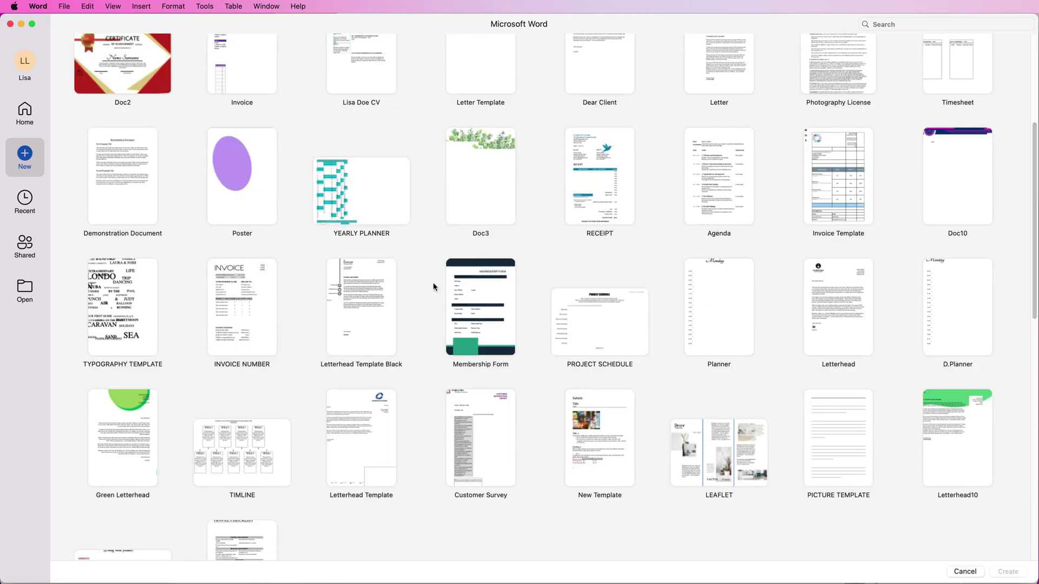
double_click(451, 310)
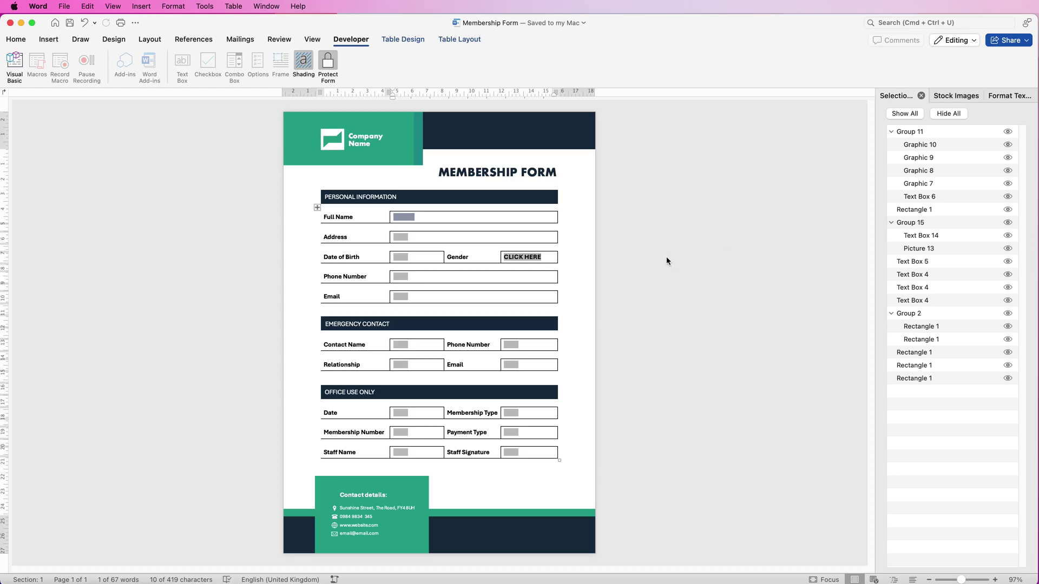